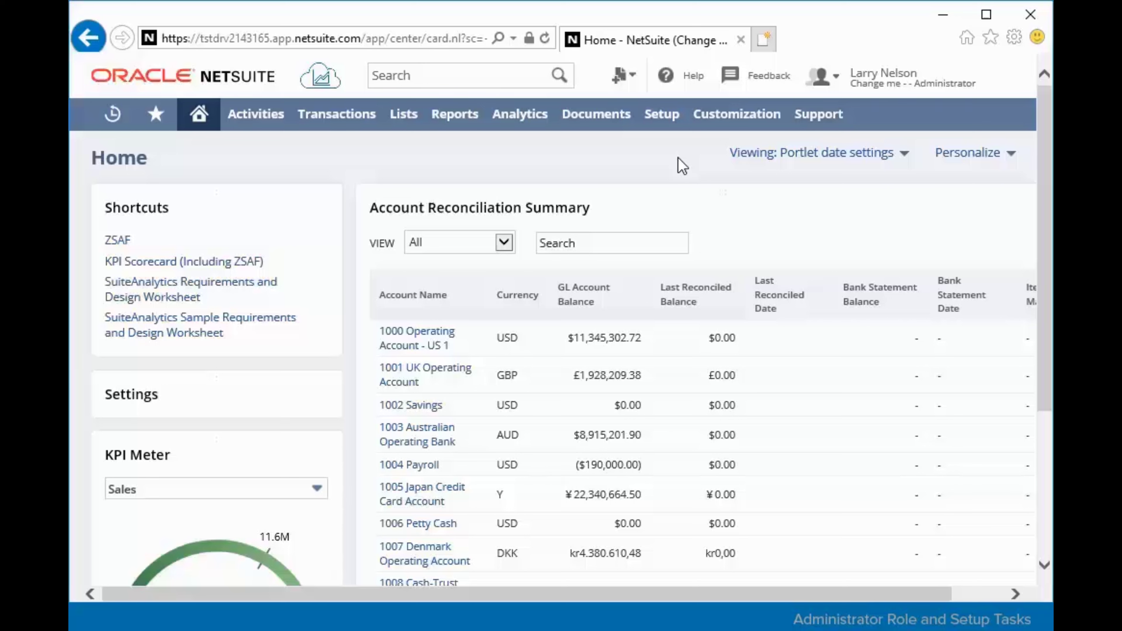
# Open the Company Information page and set the company name to "Administrator Fundamentals Inc.".
pyautogui.moveTo(661, 116)
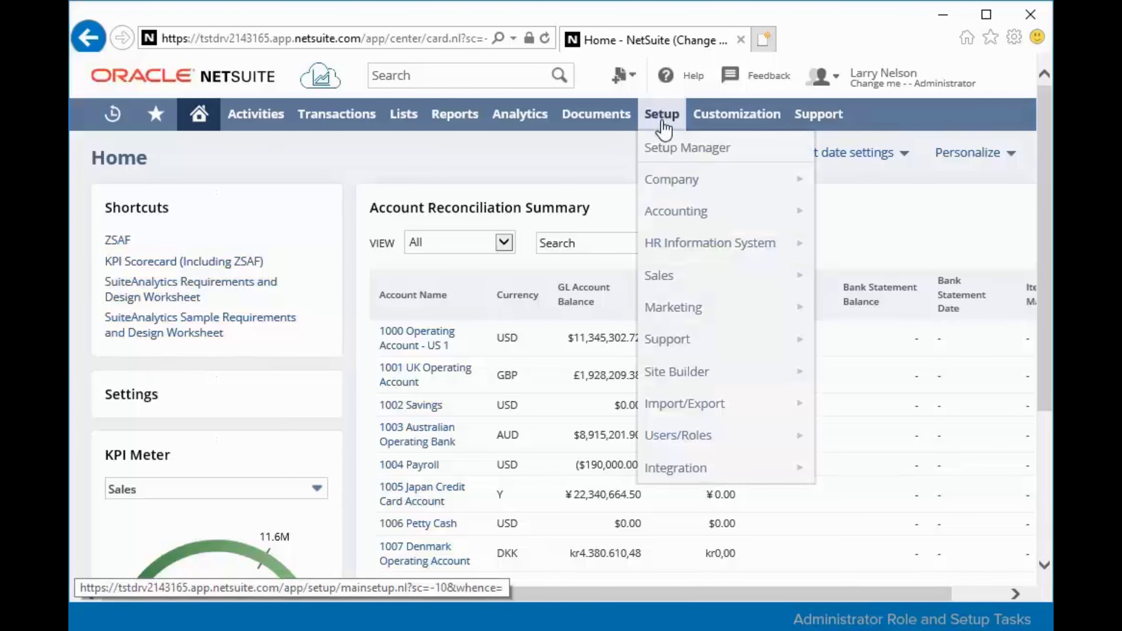
pyautogui.moveTo(661, 185)
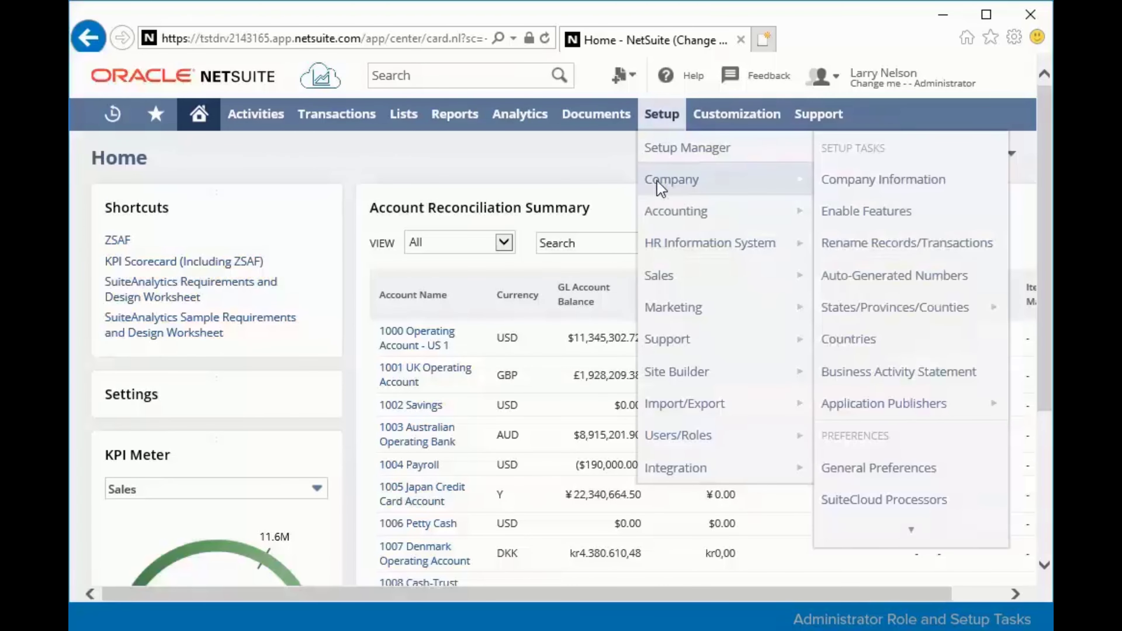
pyautogui.click(857, 186)
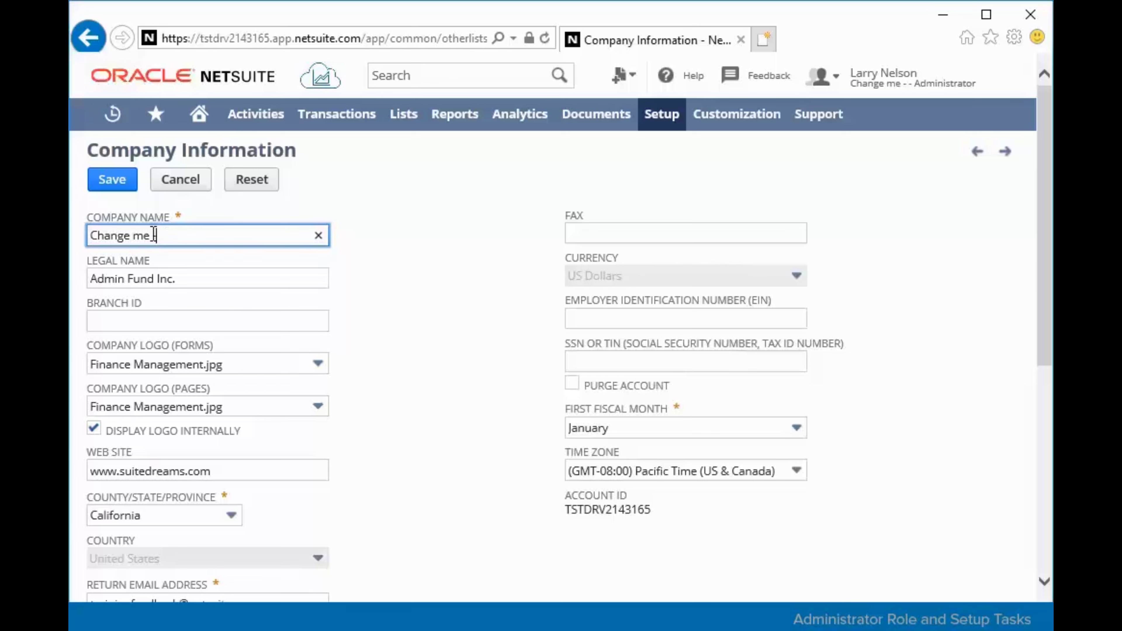
pyautogui.moveTo(154, 235); pyautogui.dragTo(95, 239)
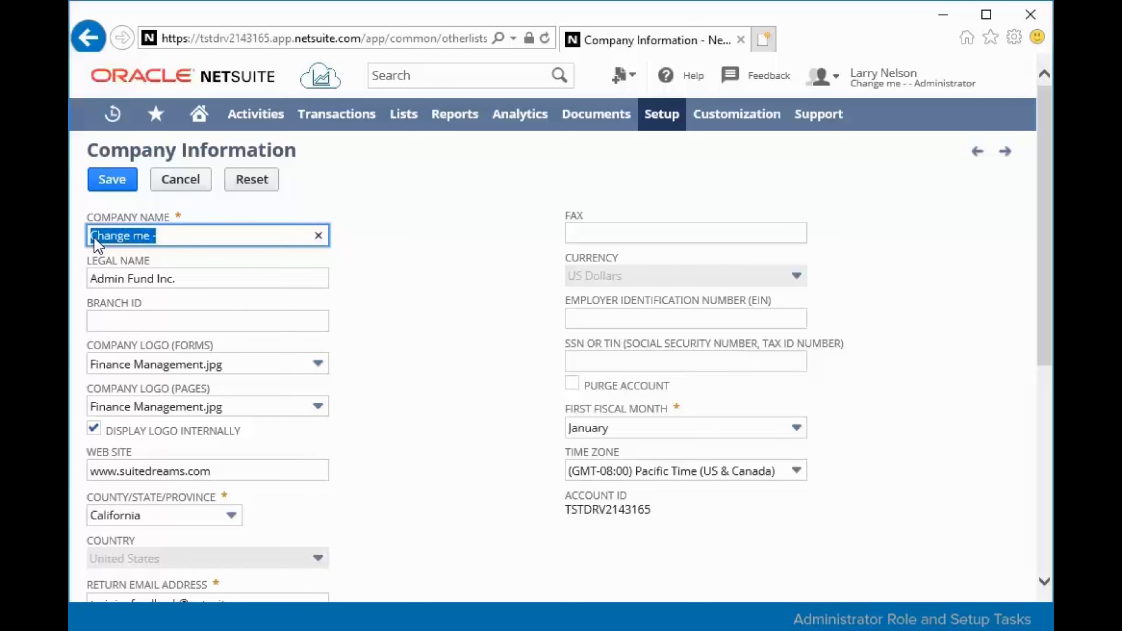
pyautogui.write('Administra')
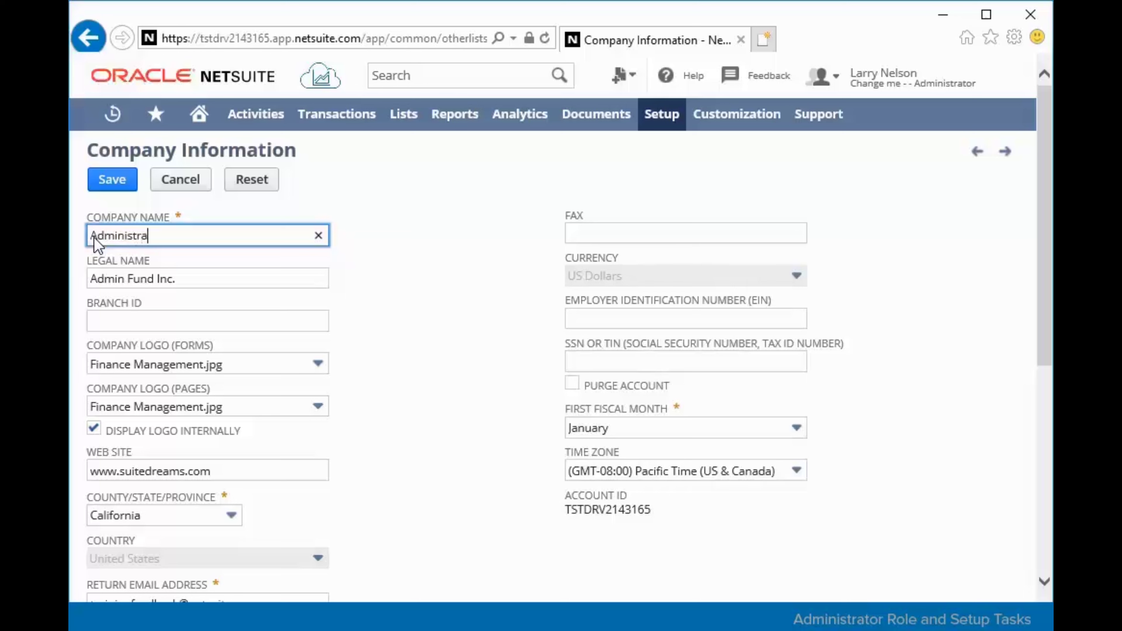
pyautogui.write('tor Fundamentals I')
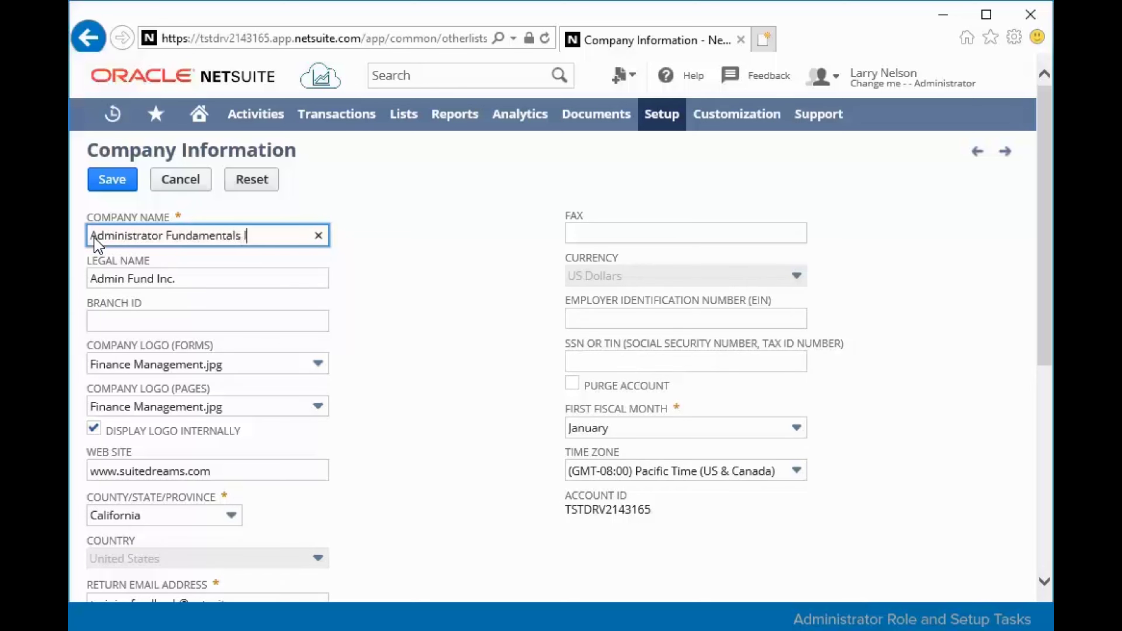
pyautogui.write('nc.')
# Edit the company's main address, filling in the ZIP code so that city and state are completed, and accept it.
pyautogui.scroll(-2, 129, 341)
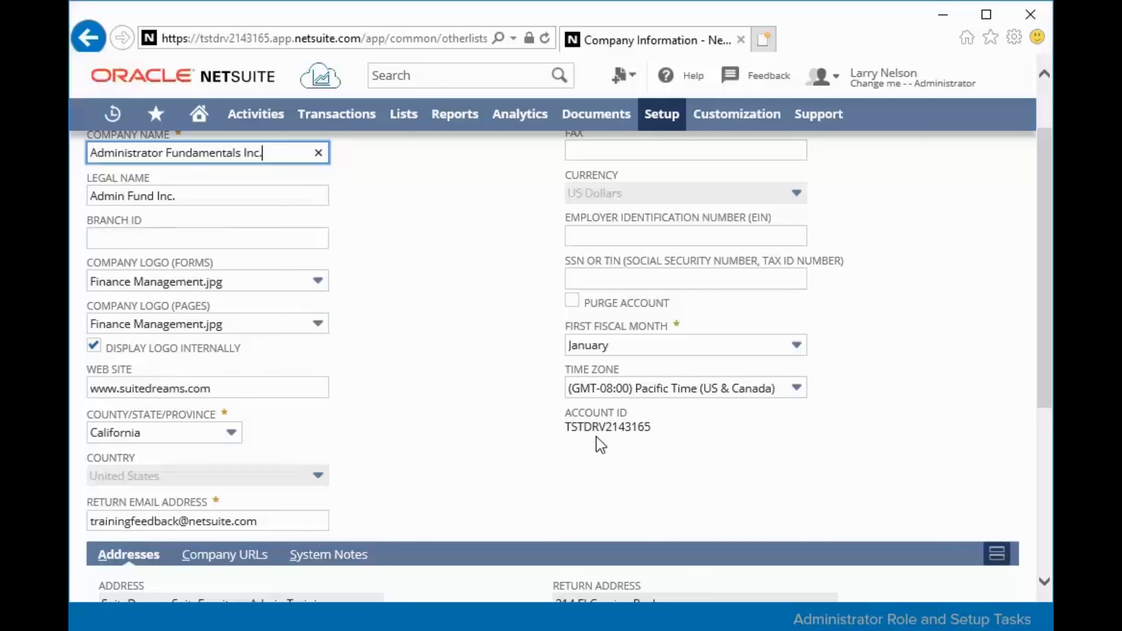
pyautogui.scroll(-3, 556, 441)
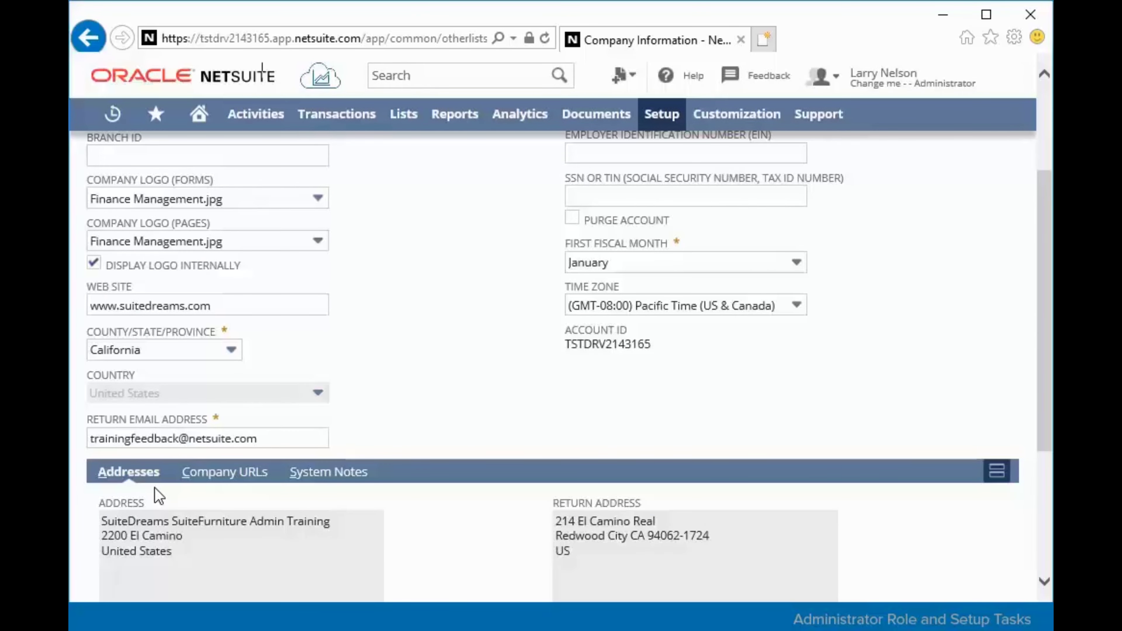
pyautogui.scroll(-5, 398, 460)
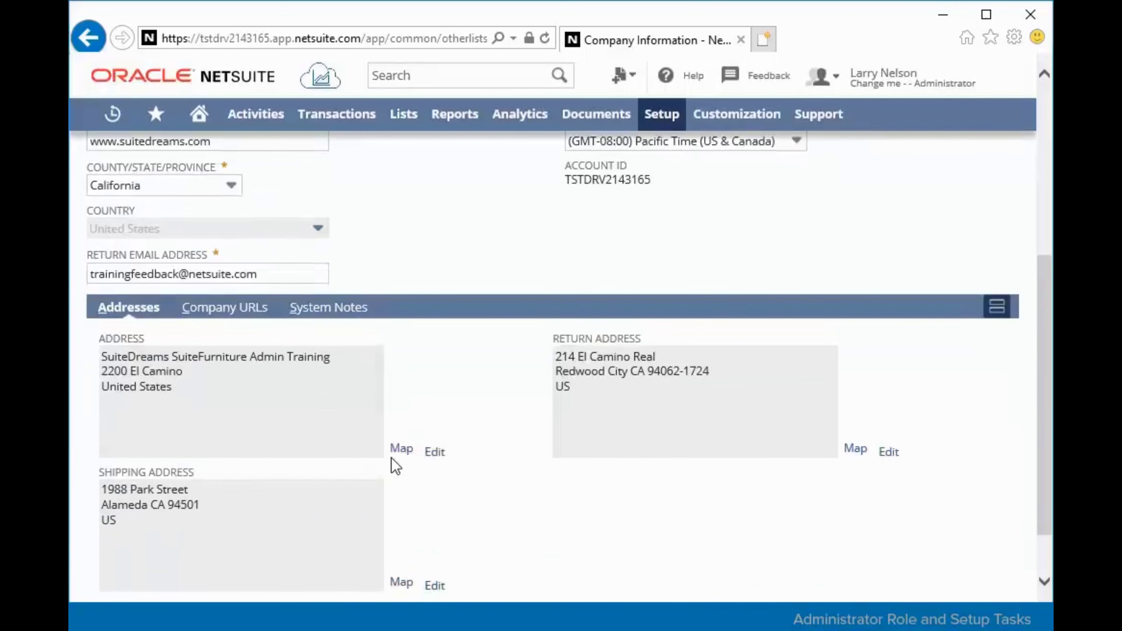
pyautogui.click(435, 452)
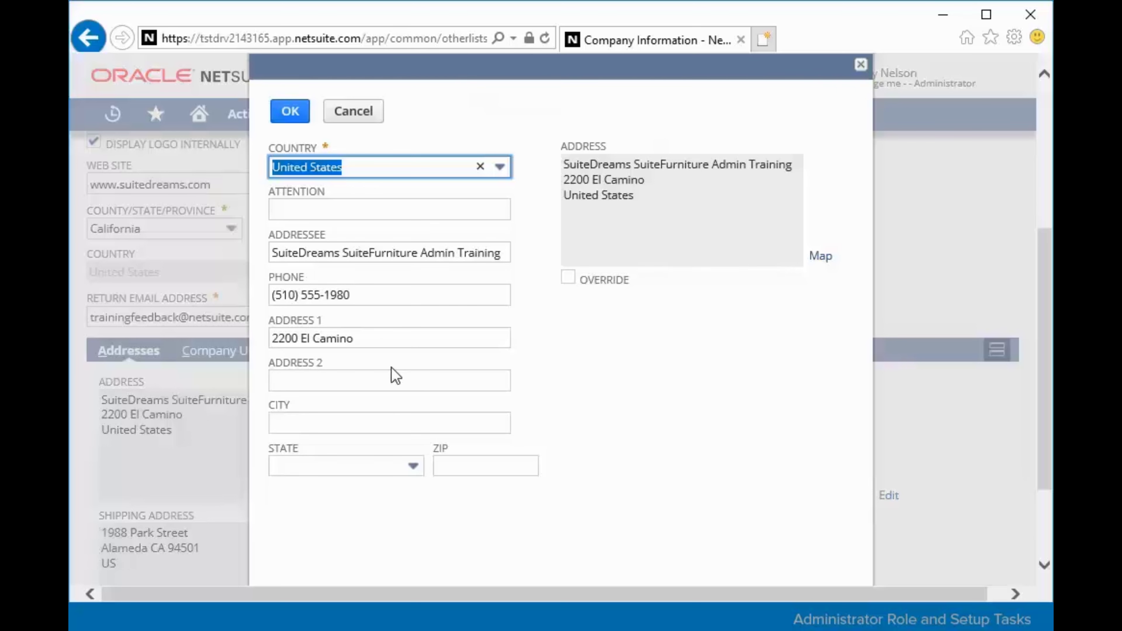
pyautogui.click(472, 465)
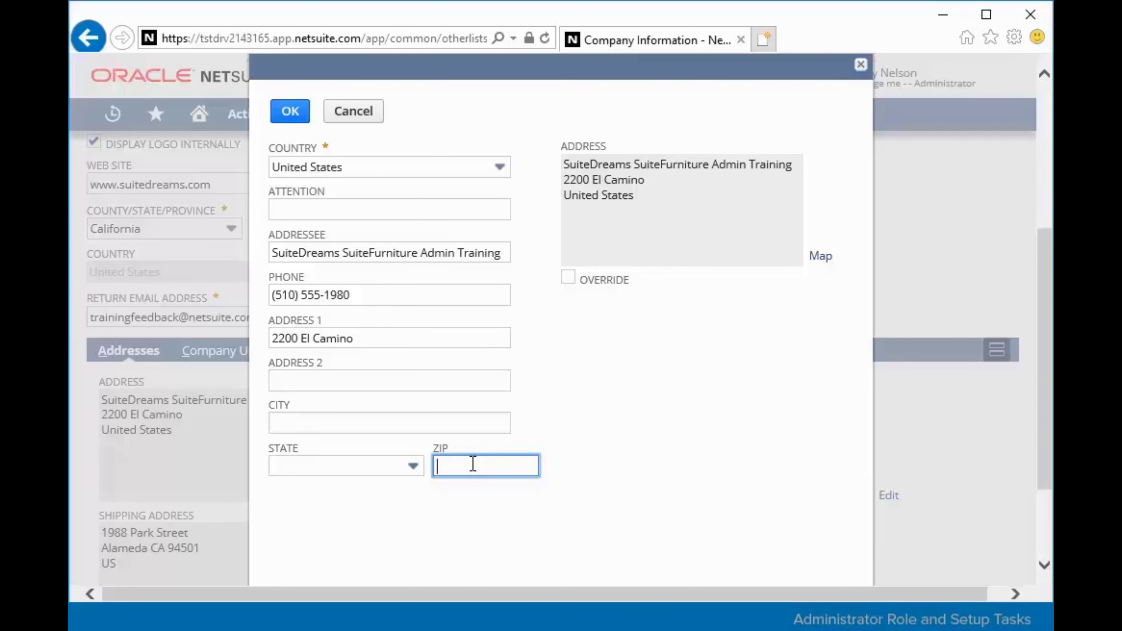
pyautogui.write('94403')
pyautogui.press('Tab')
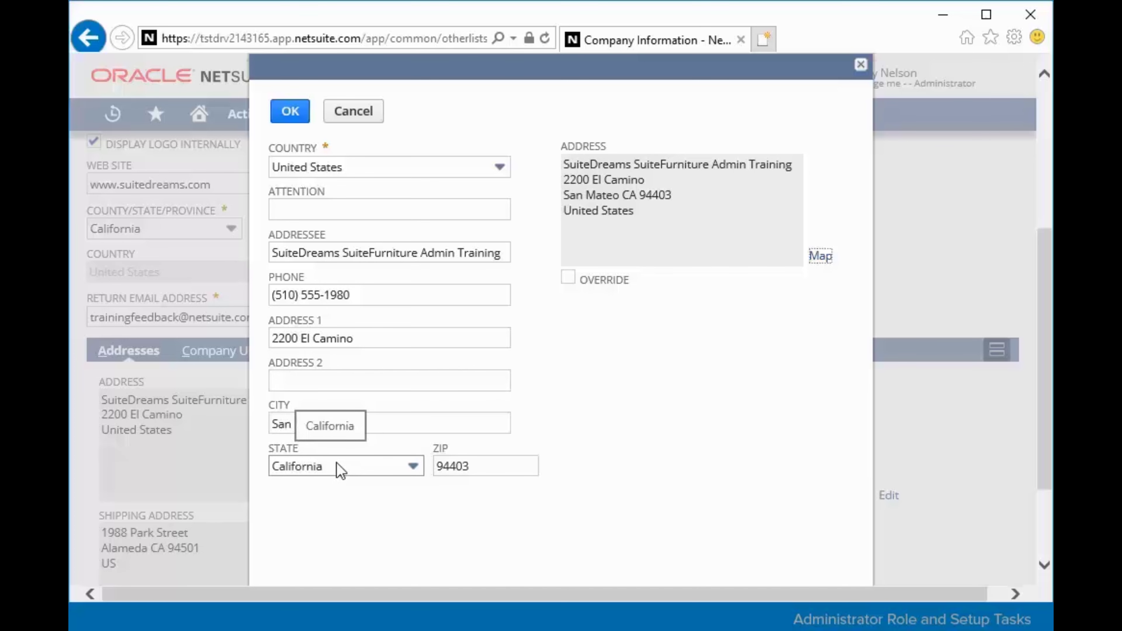
pyautogui.click(293, 113)
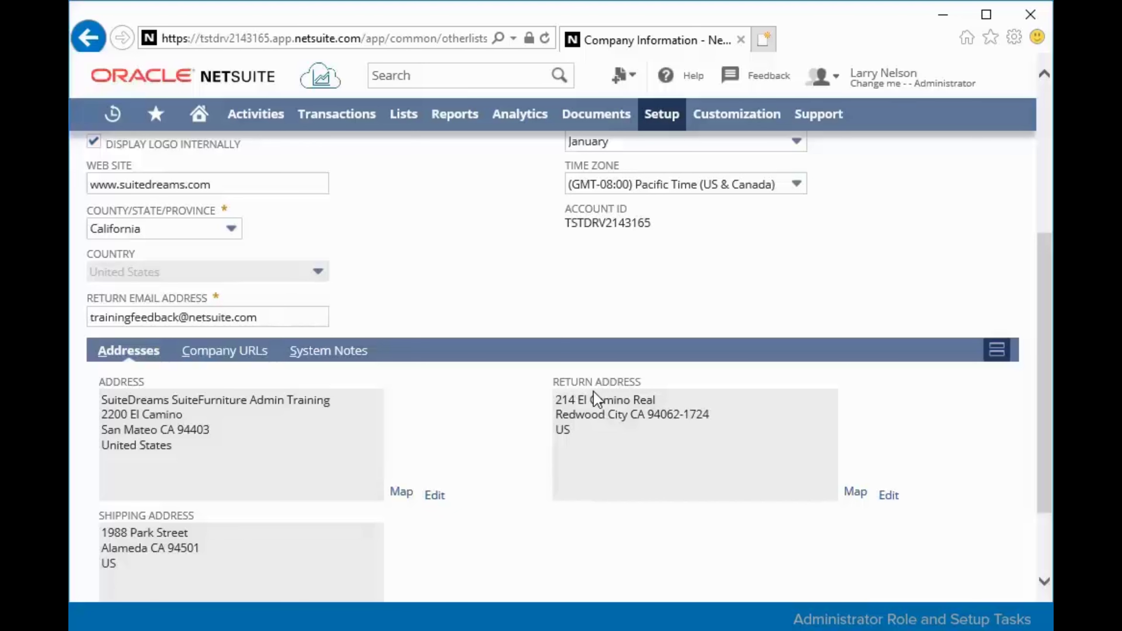
# Display the company URLs and save the company information.
pyautogui.click(243, 353)
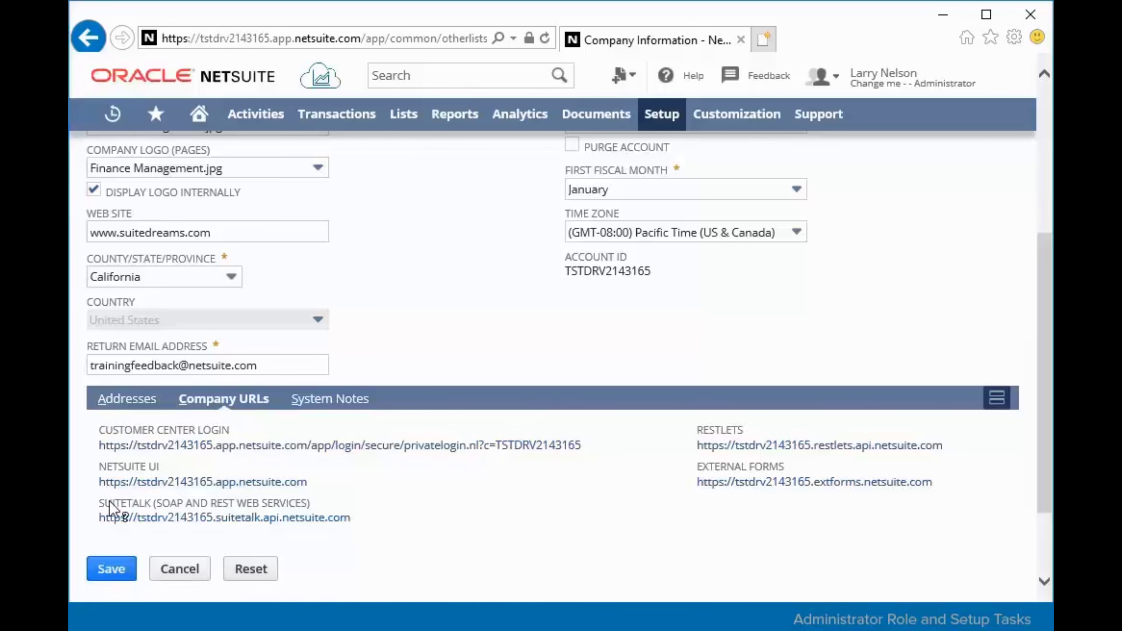
pyautogui.click(106, 567)
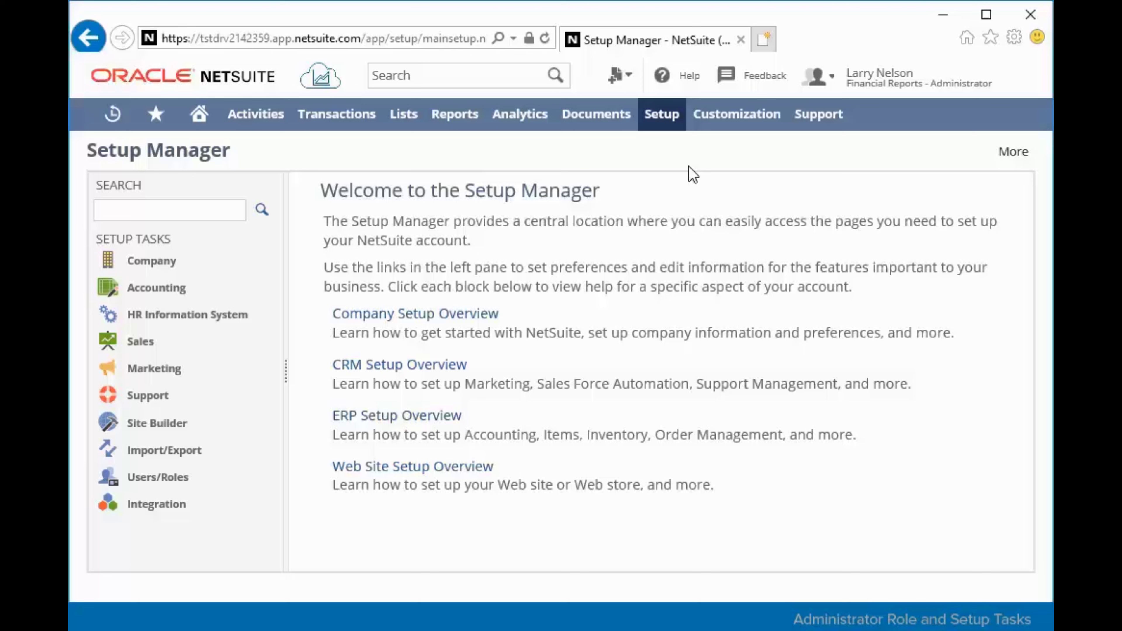
# Open the Enable Features page from the company setup tasks.
pyautogui.moveTo(663, 120)
pyautogui.moveTo(673, 182)
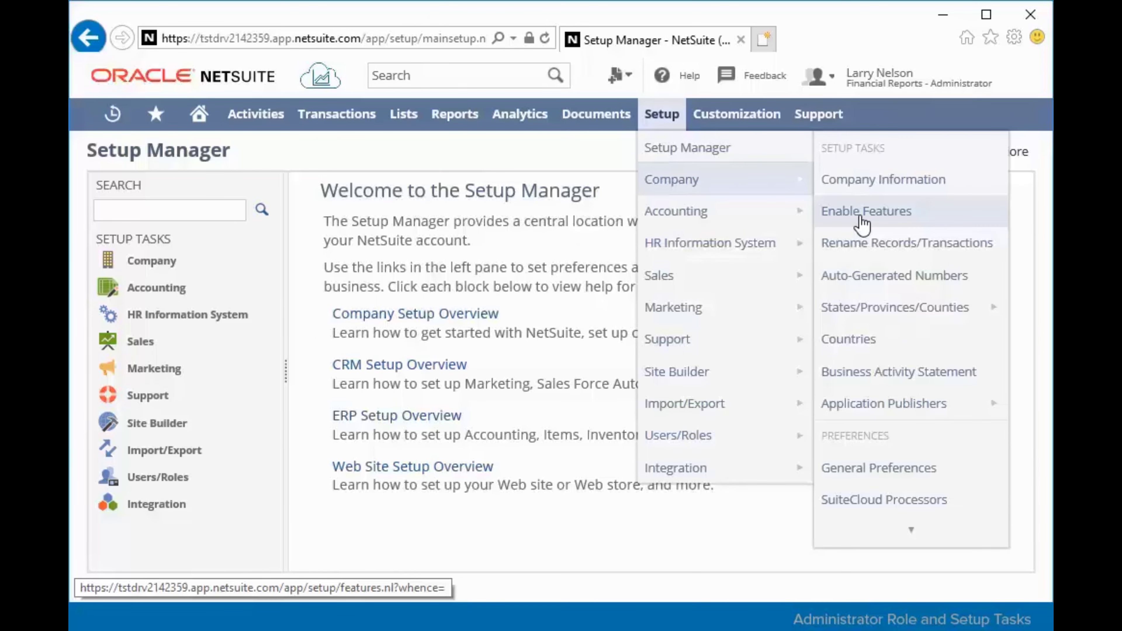
pyautogui.click(860, 217)
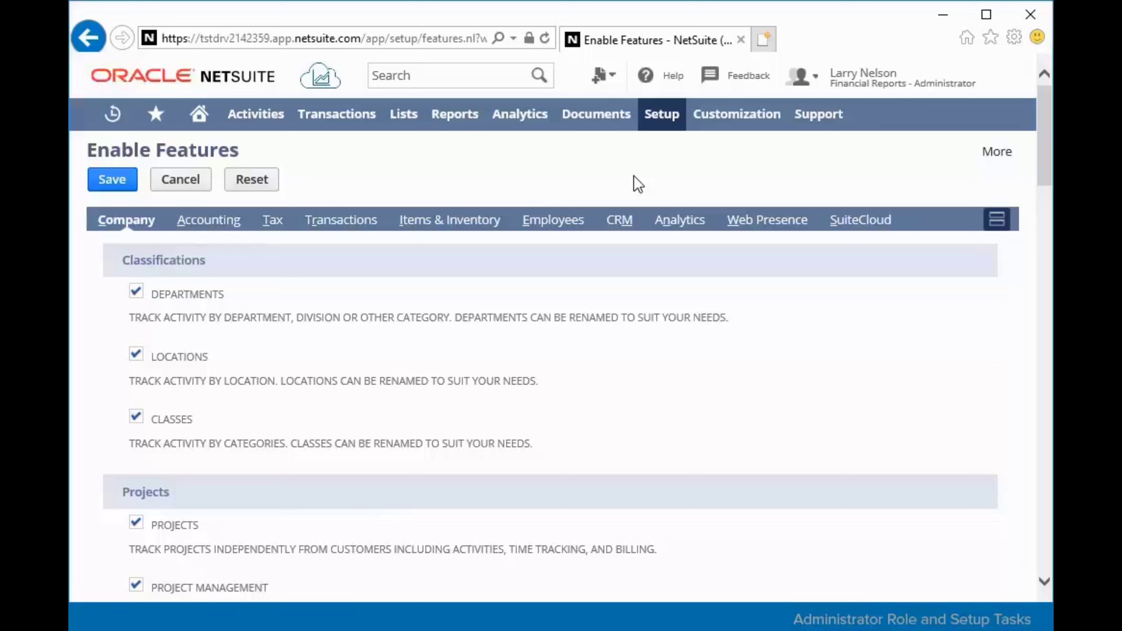
pyautogui.moveTo(679, 129)
pyautogui.moveTo(666, 184)
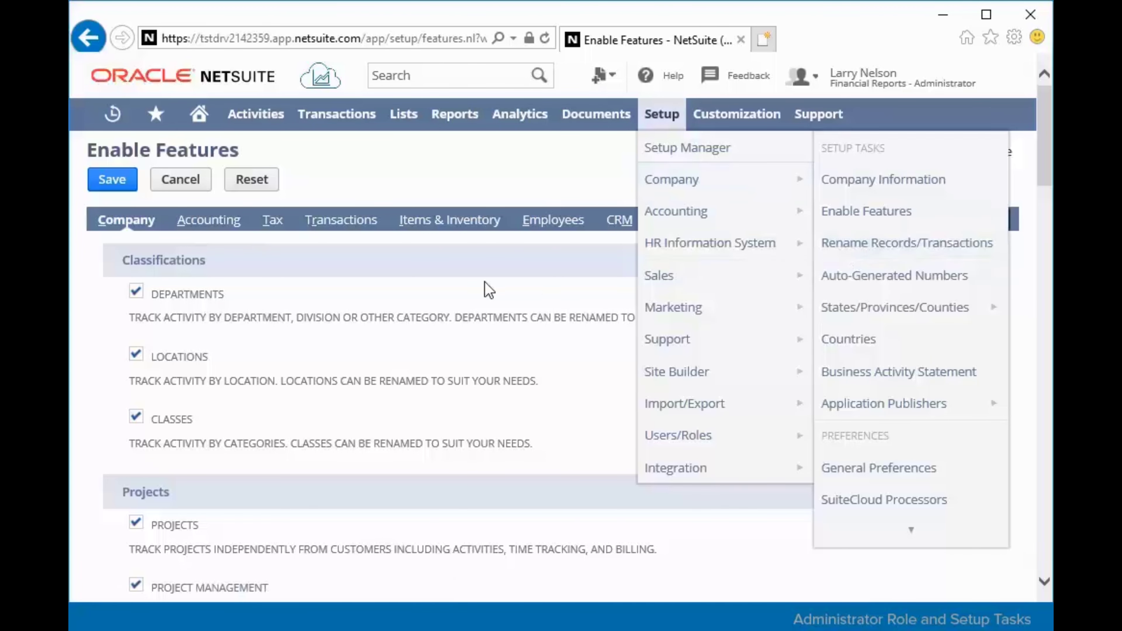
# Enable the Duplicate Detection & Merge feature under the company's Data Management features and accept the setup notice.
pyautogui.scroll(-5, 397, 291)
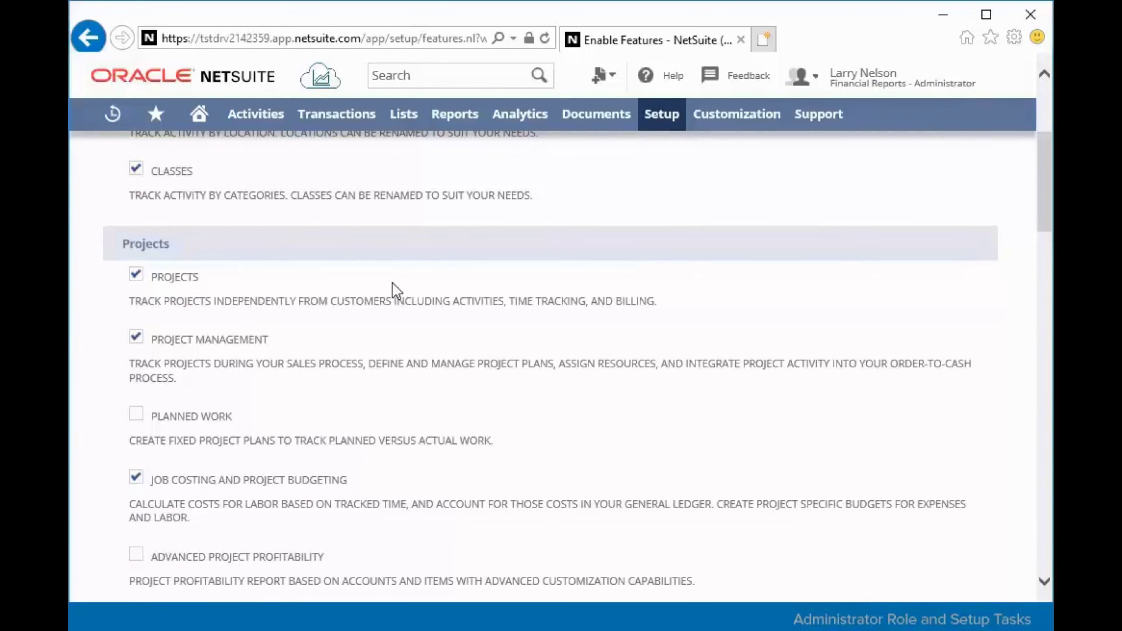
pyautogui.scroll(-5, 393, 283)
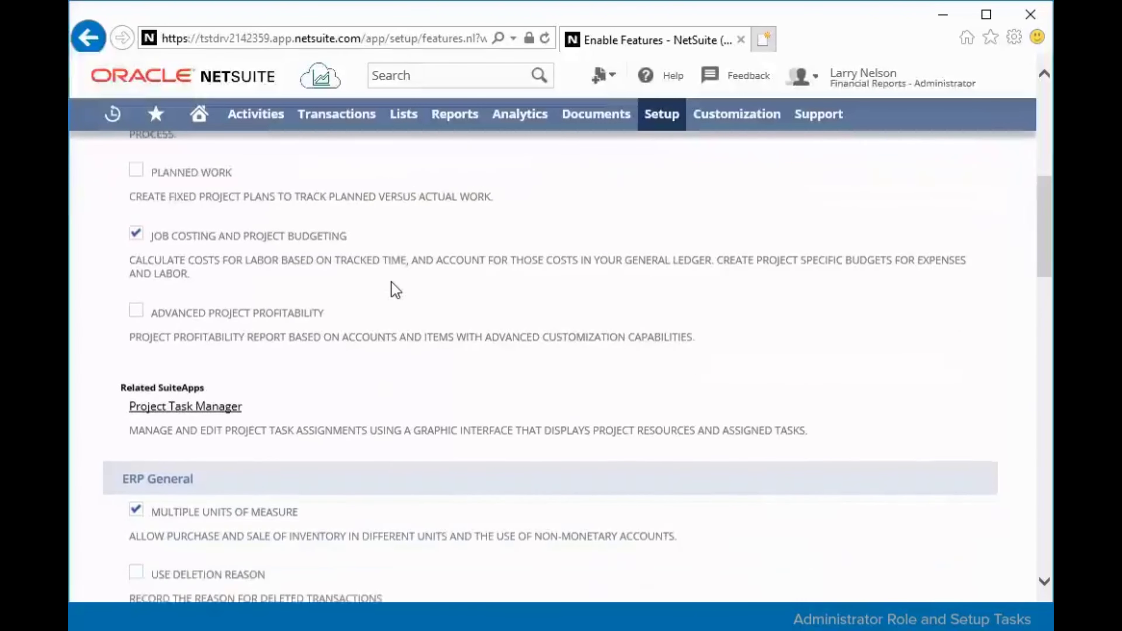
pyautogui.scroll(-5, 397, 291)
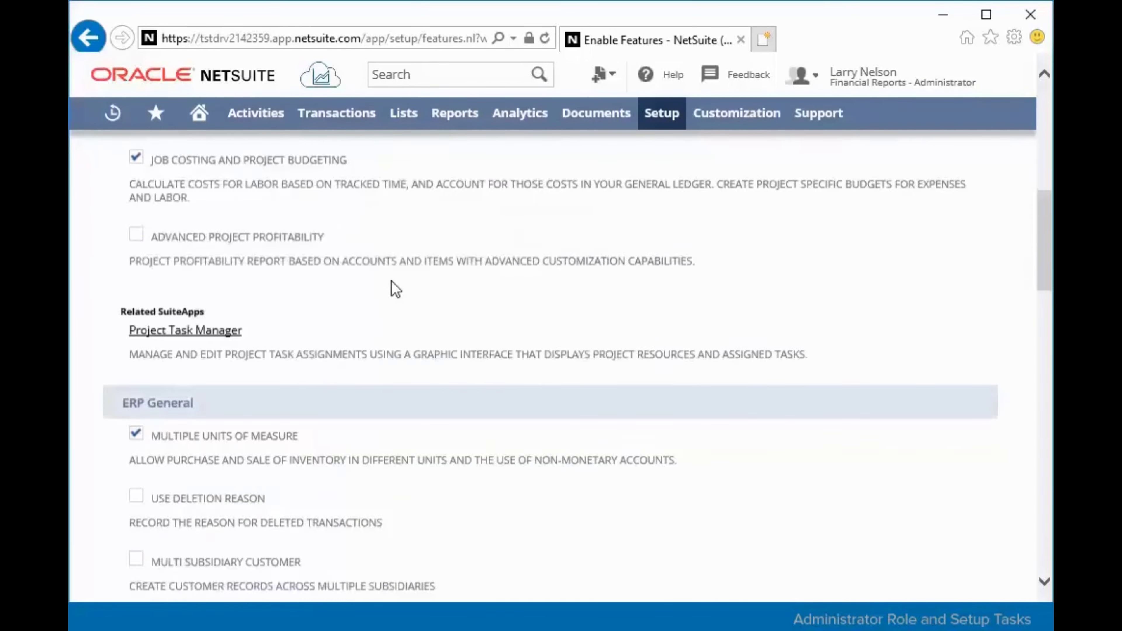
pyautogui.scroll(-4, 394, 289)
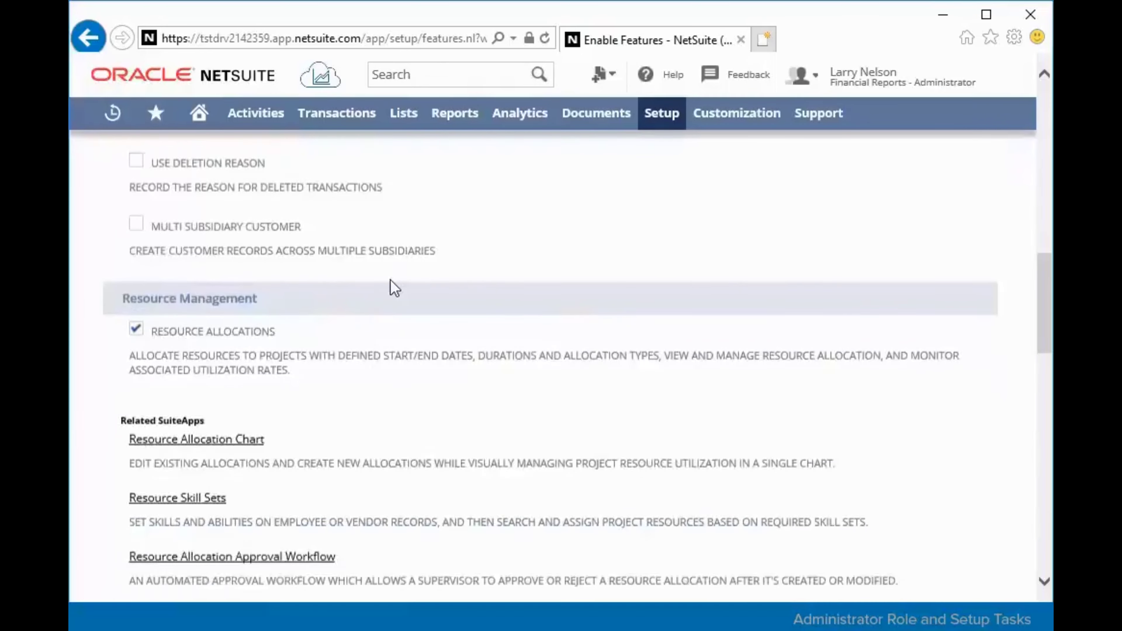
pyautogui.scroll(-5, 390, 281)
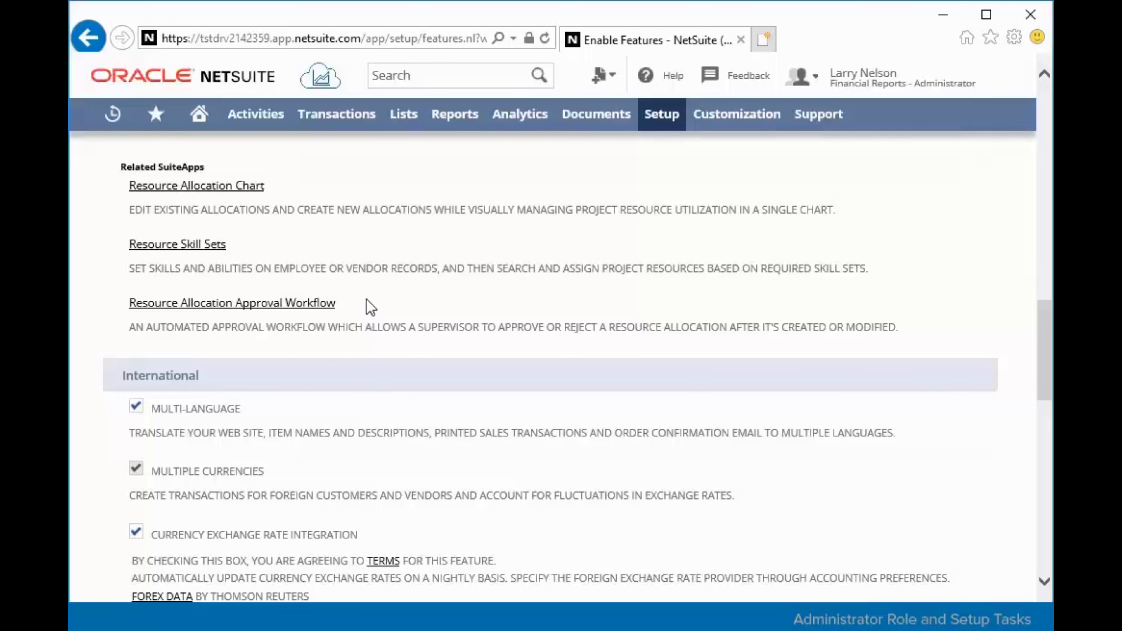
pyautogui.scroll(-10, 370, 306)
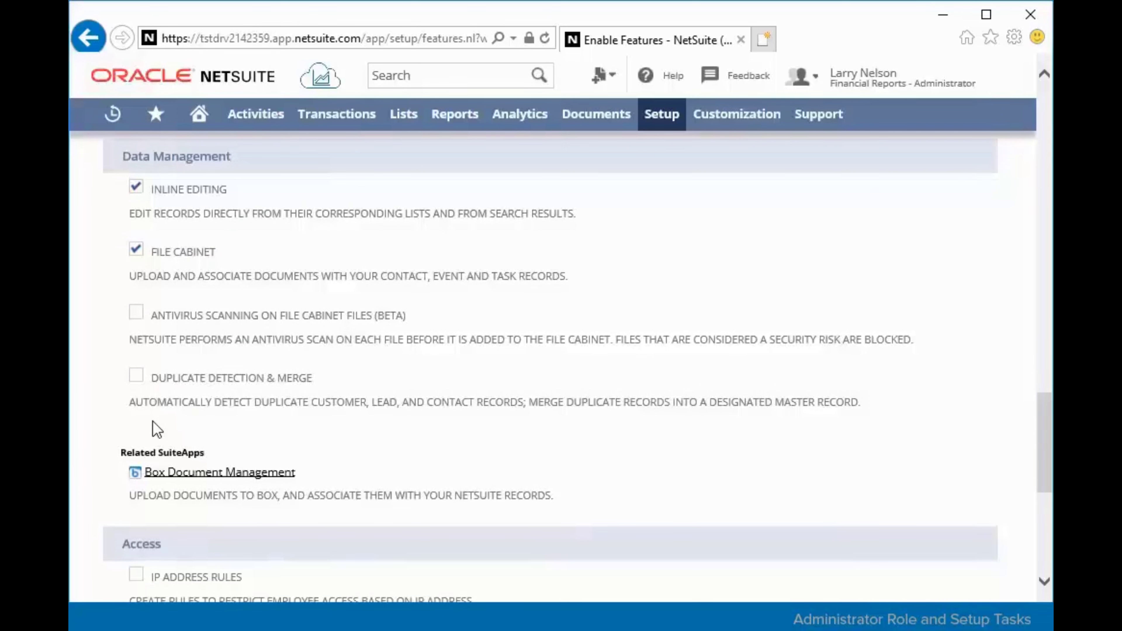
pyautogui.click(138, 377)
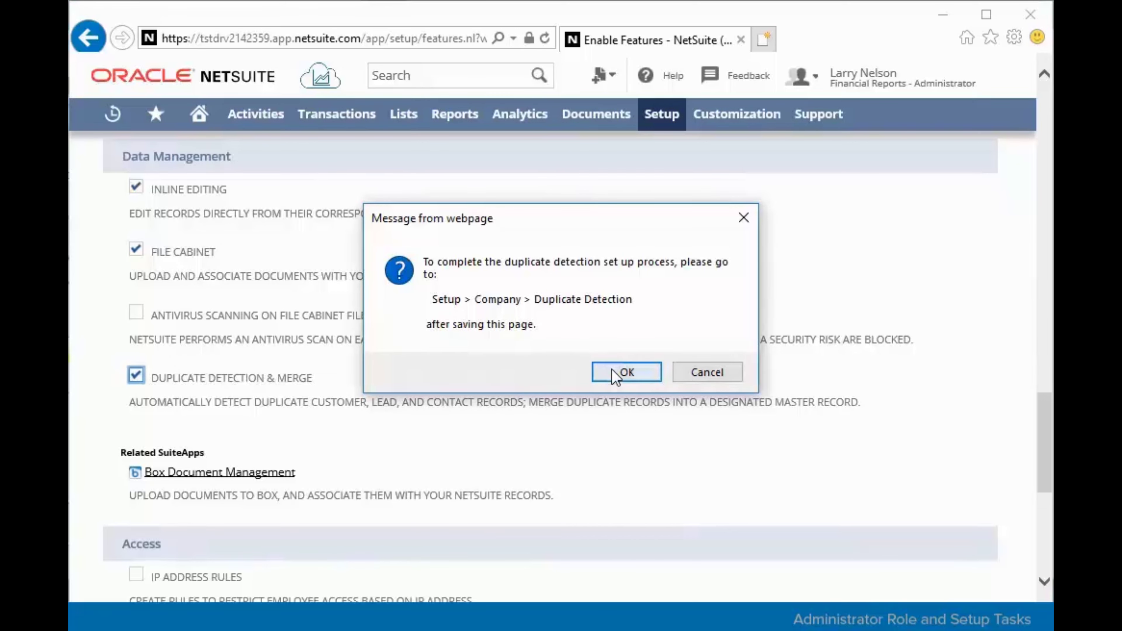
pyautogui.click(623, 374)
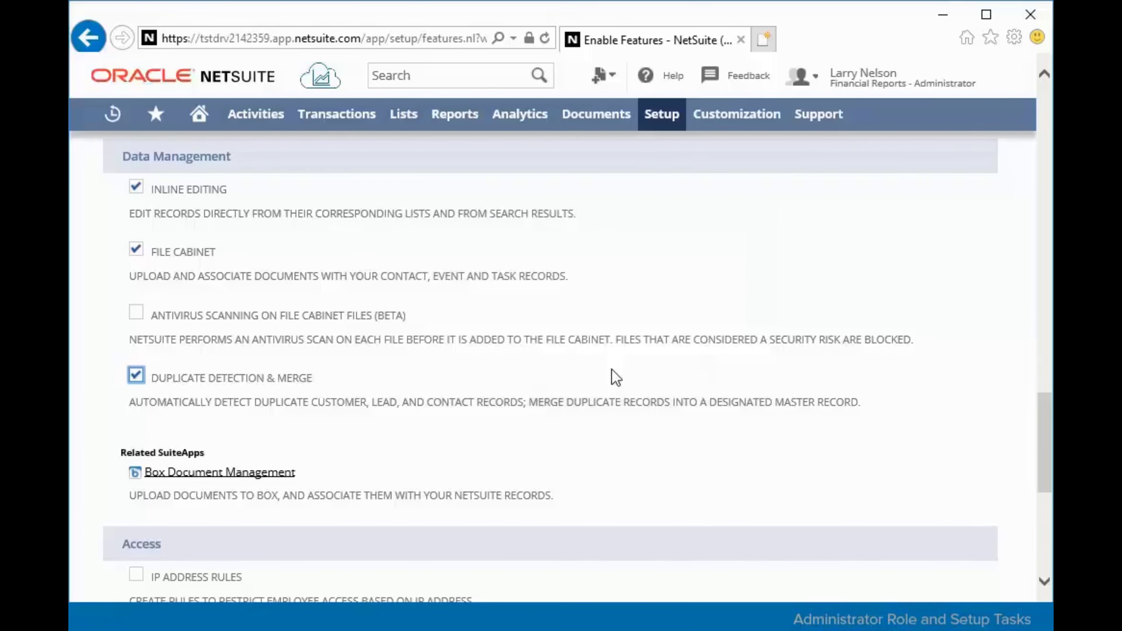
# Examine the Accounting and Tax feature categories, including the SuiteApps related to tax and compliance.
pyautogui.scroll(5, 565, 349)
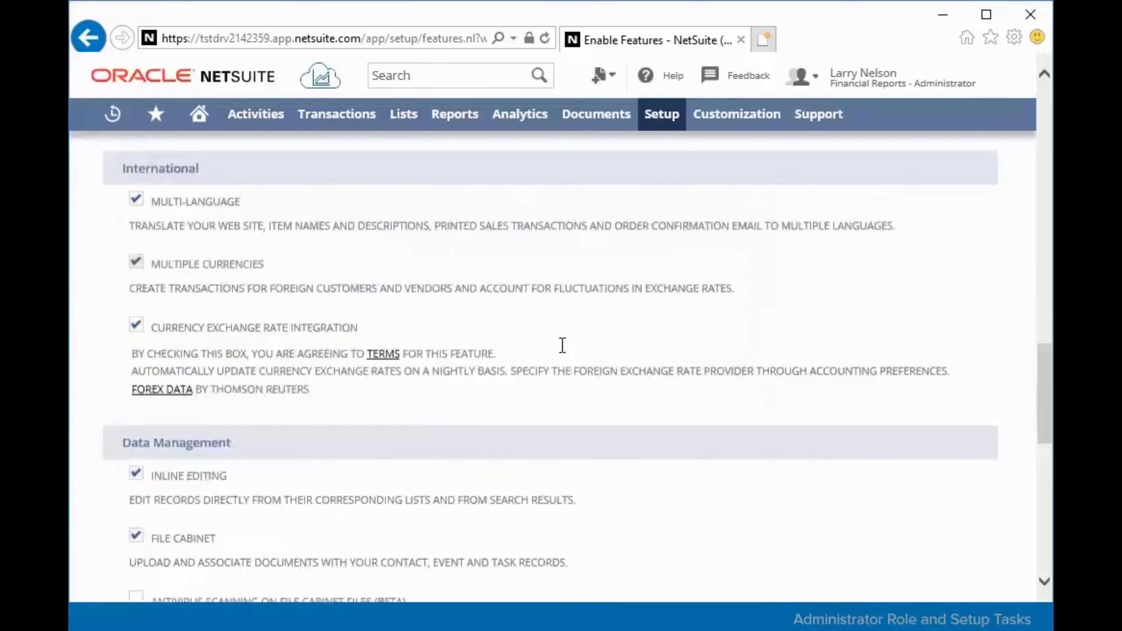
pyautogui.scroll(15, 562, 345)
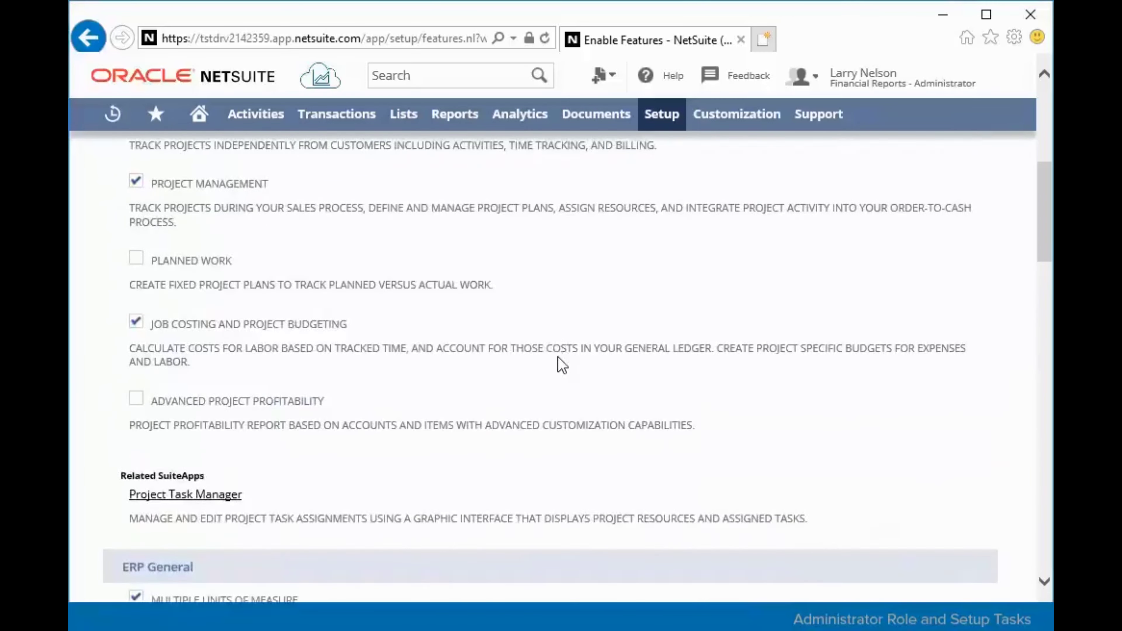
pyautogui.scroll(7, 559, 358)
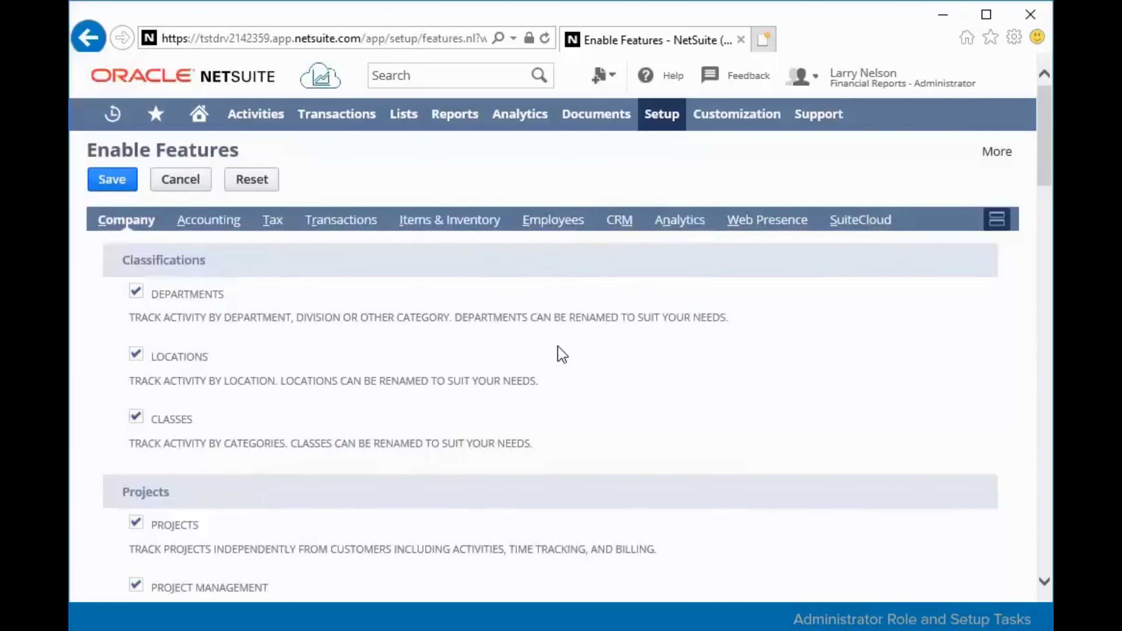
pyautogui.click(215, 230)
pyautogui.click(270, 225)
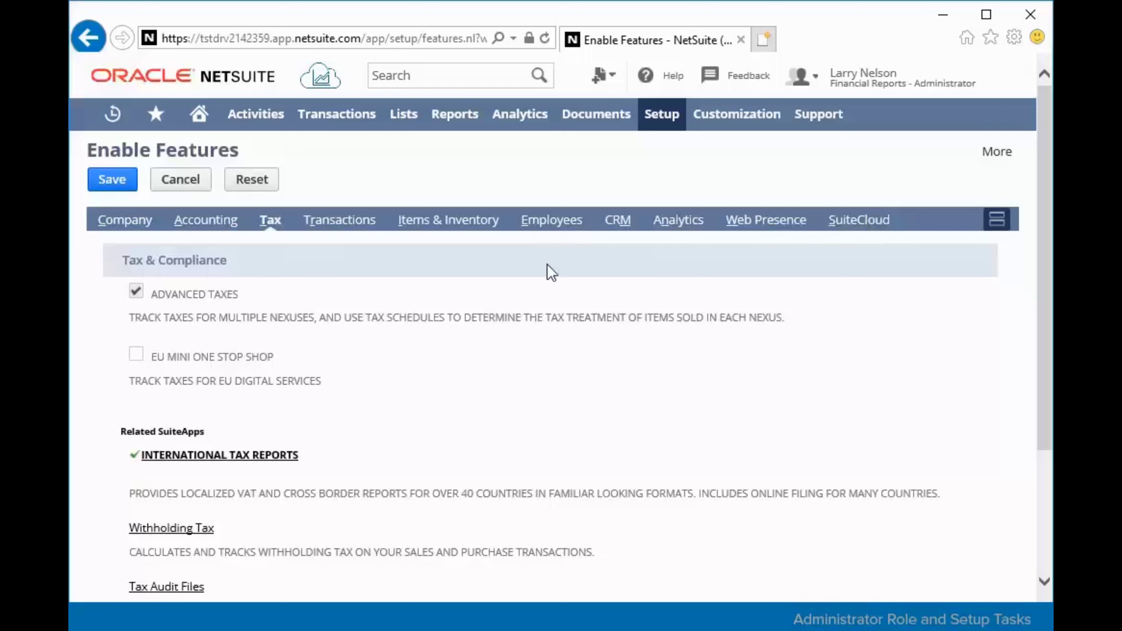
pyautogui.scroll(-2, 234, 354)
pyautogui.scroll(-2, 241, 360)
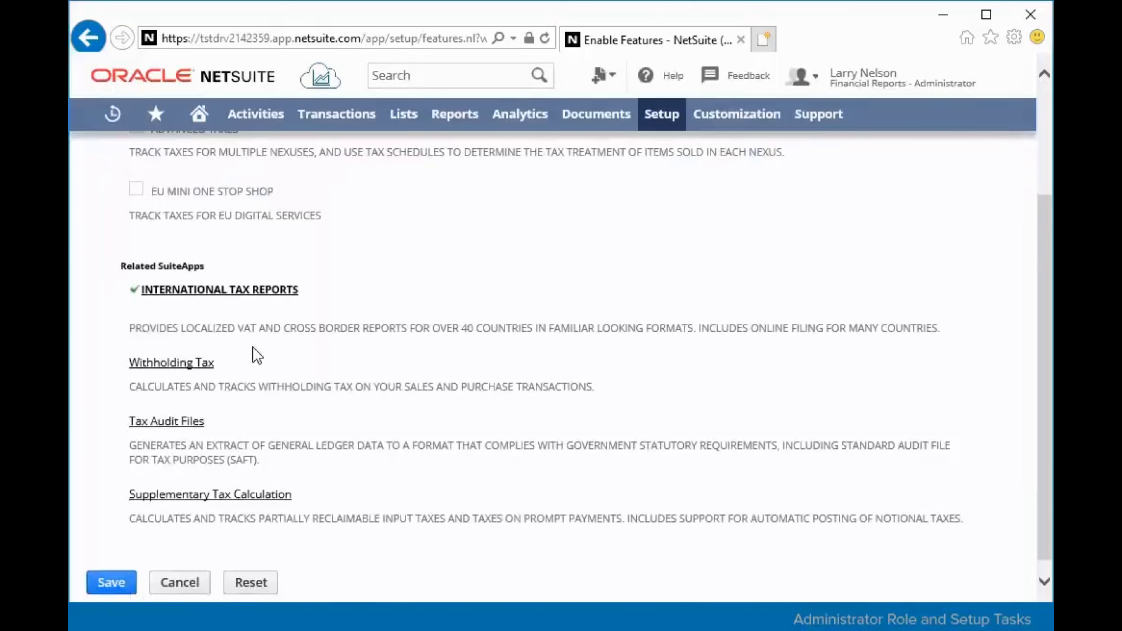
pyautogui.scroll(4, 253, 355)
# Enable the Custom Records feature in the SuiteBuilder section of the SuiteCloud features, going through and agreeing to the SuiteCloud Terms of Service.
pyautogui.click(830, 221)
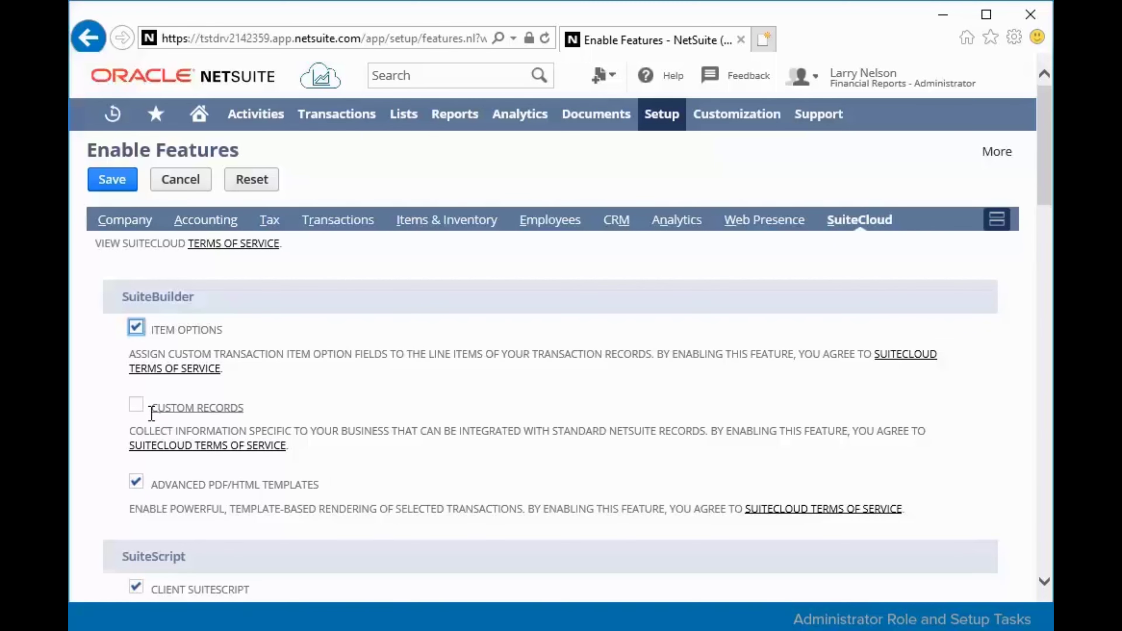
pyautogui.click(137, 405)
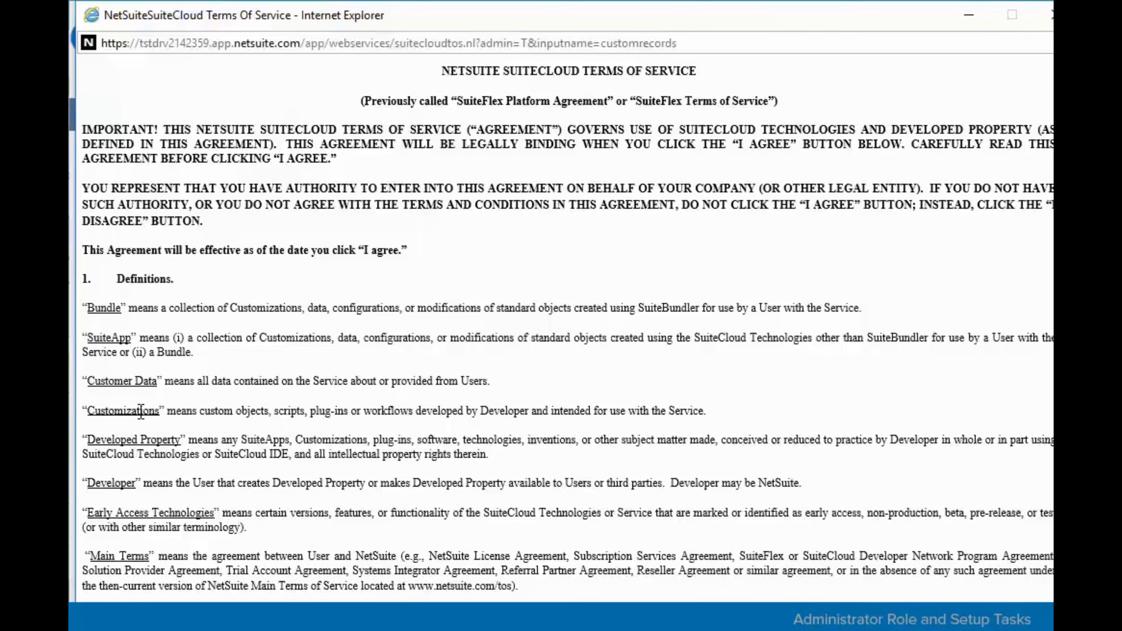
pyautogui.scroll(-15, 259, 376)
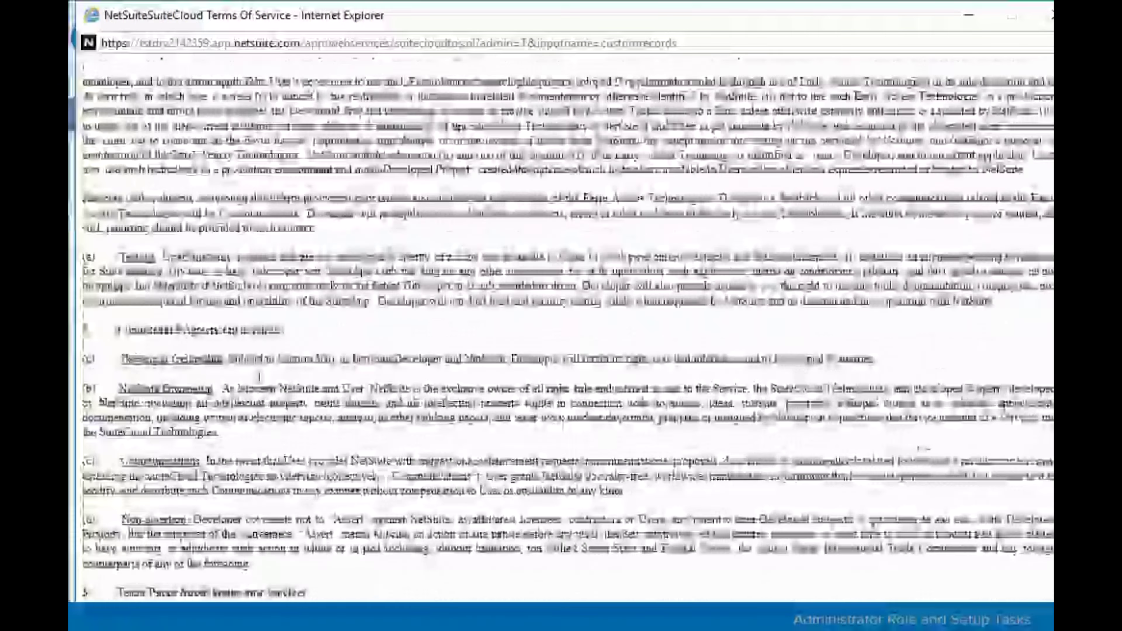
pyautogui.scroll(-15, 259, 377)
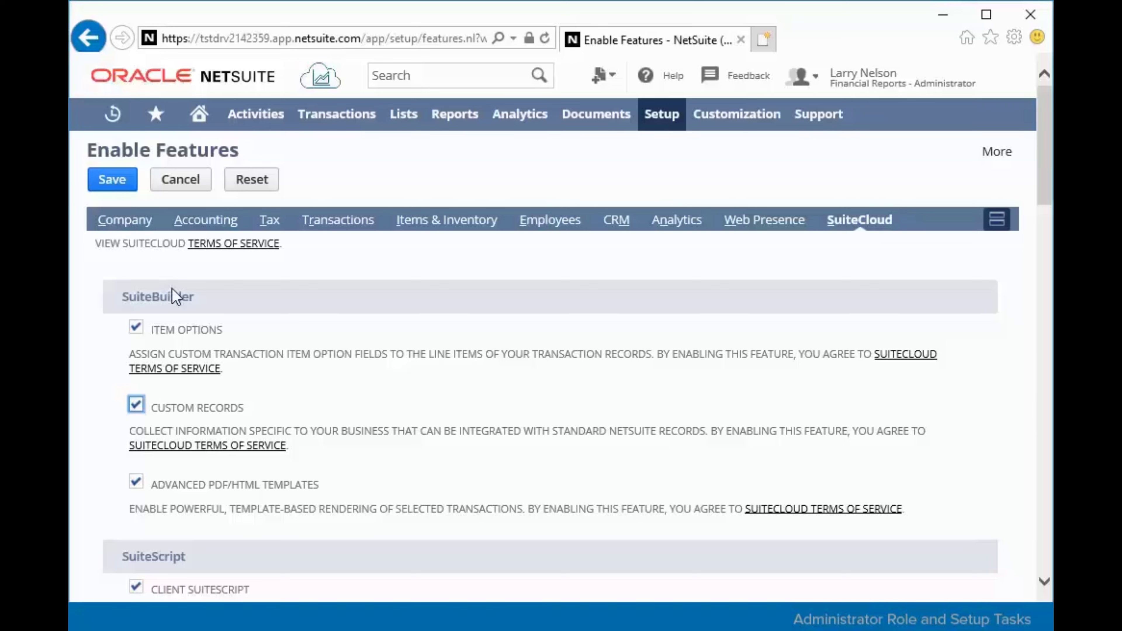
# Save the enabled features and open the Auto-Generated Numbers setup from the company setup tasks.
pyautogui.click(125, 184)
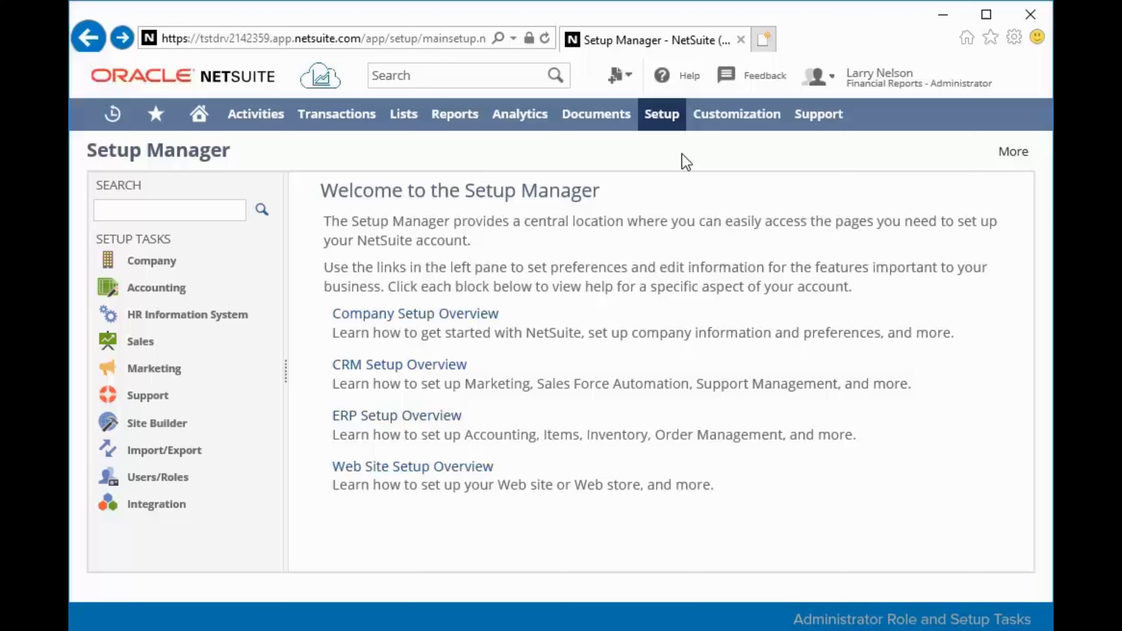
pyautogui.moveTo(667, 120)
pyautogui.moveTo(662, 187)
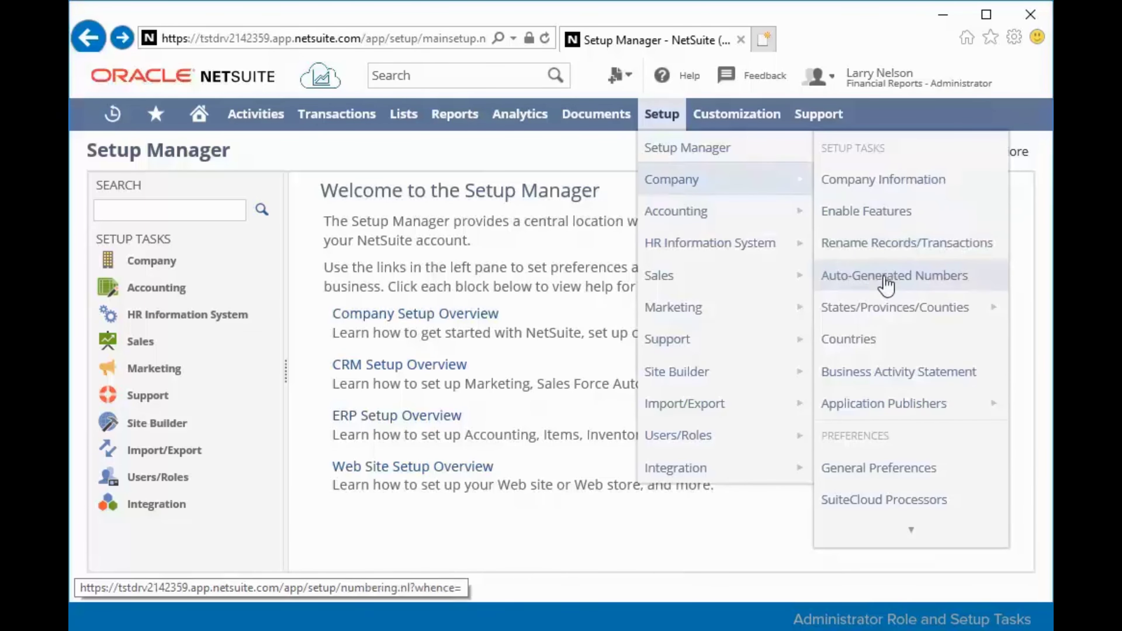
pyautogui.click(885, 279)
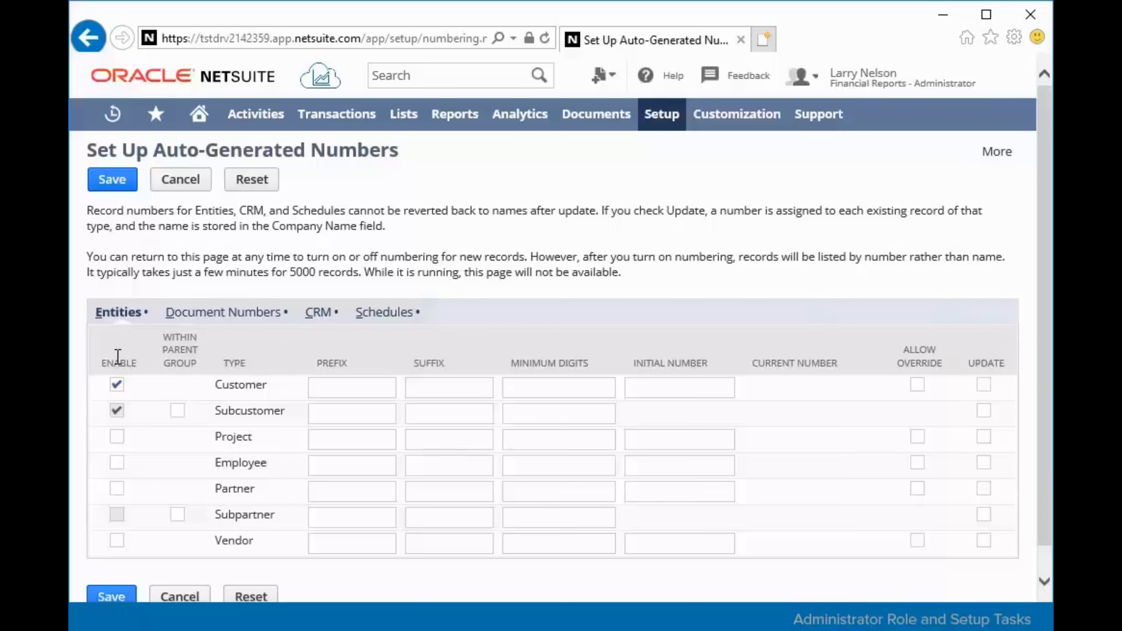
# Try turning off auto-generated numbering for customers and switching it on and off again for partners.
pyautogui.click(117, 386)
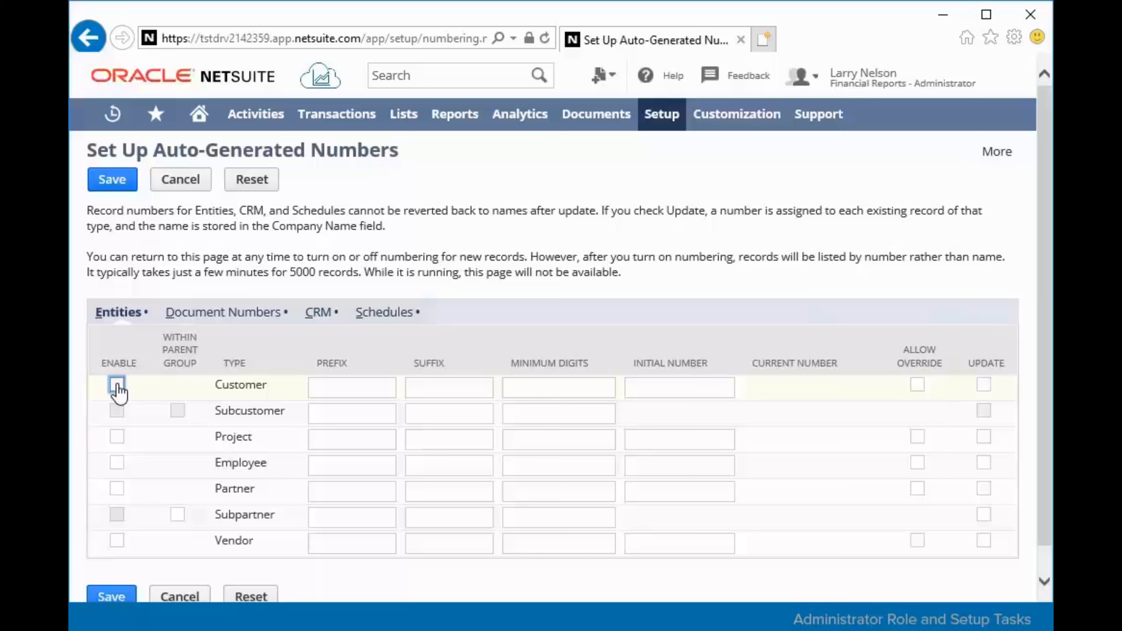
pyautogui.click(117, 489)
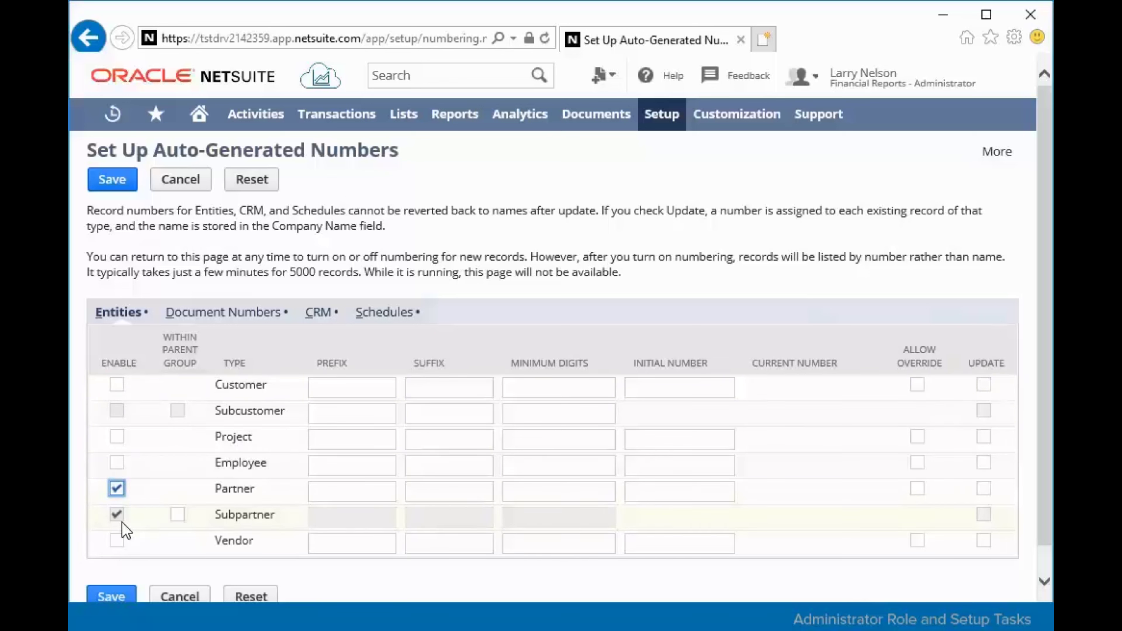
pyautogui.click(117, 489)
# Review the numbering settings for document numbers, CRM records and schedules, and leave the setup without saving.
pyautogui.click(235, 315)
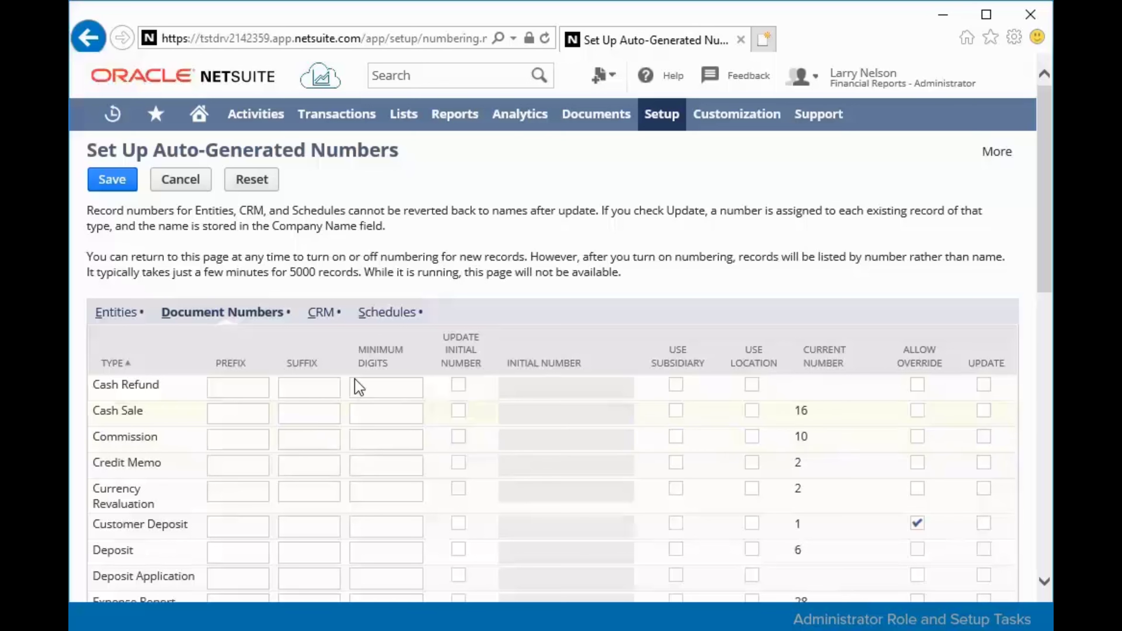
pyautogui.click(323, 312)
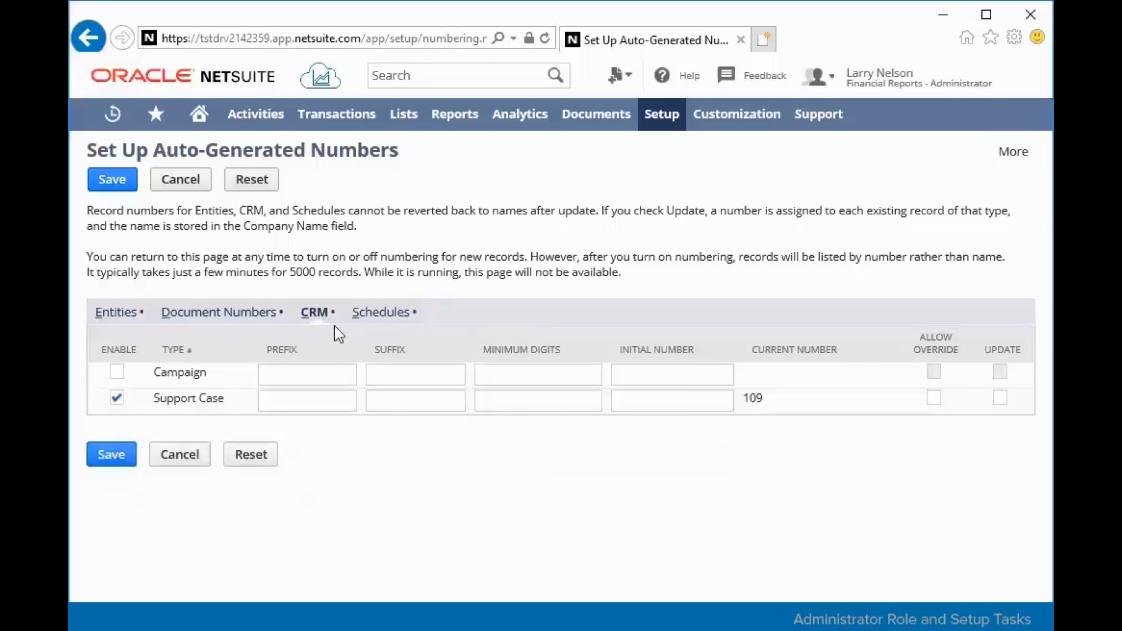
pyautogui.click(393, 314)
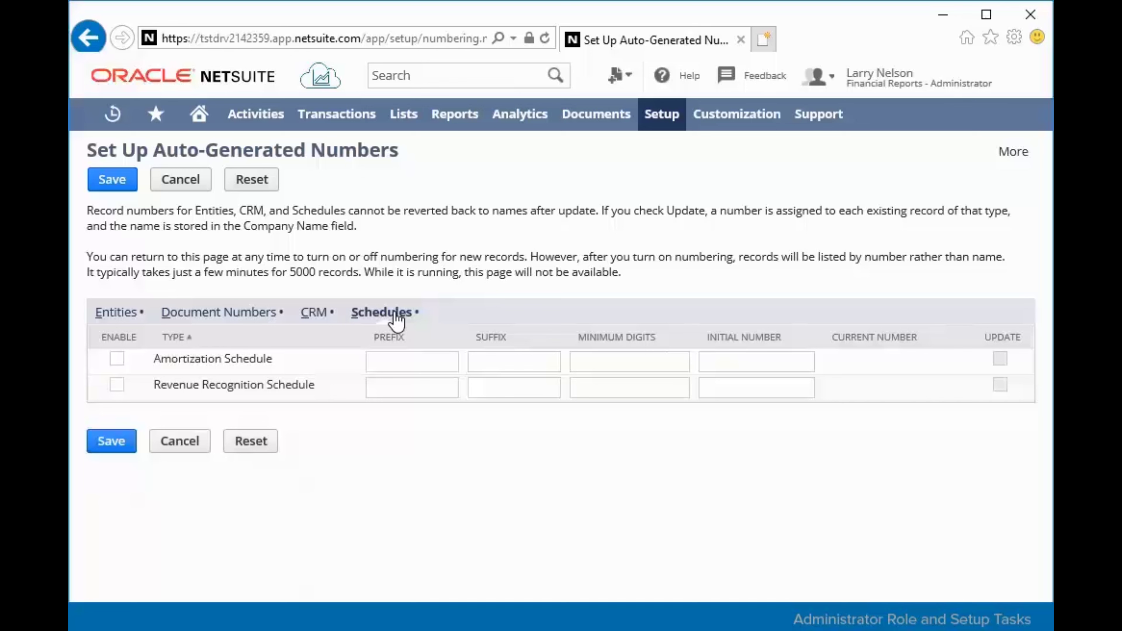
pyautogui.click(181, 179)
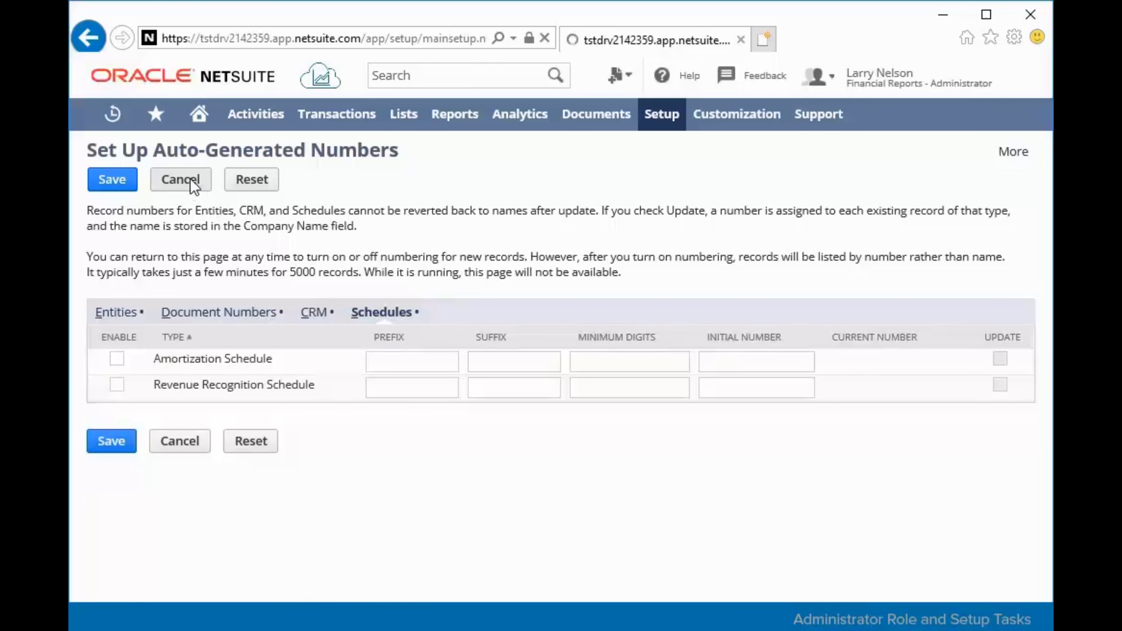
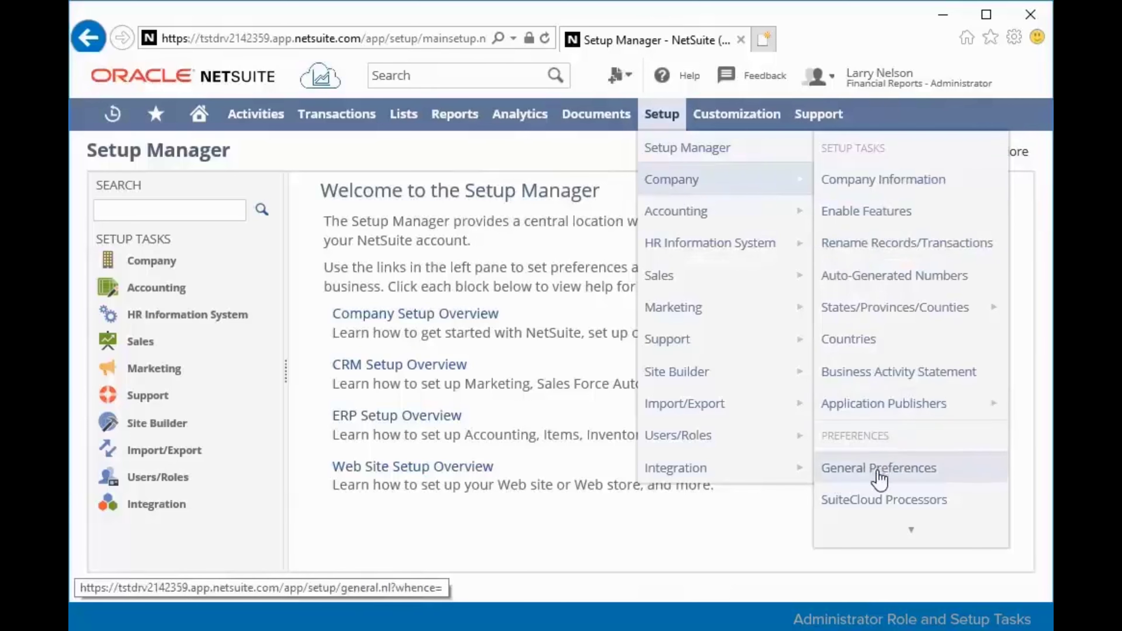
# Open the company's General Preferences and look over the available settings.
pyautogui.click(877, 468)
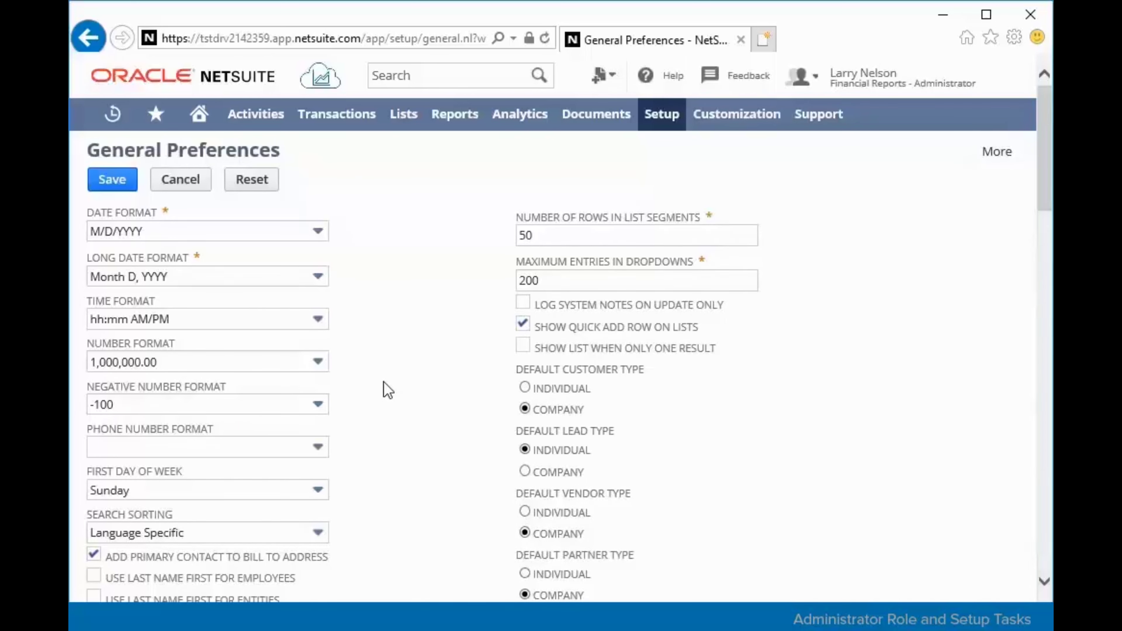
pyautogui.scroll(-15, 388, 390)
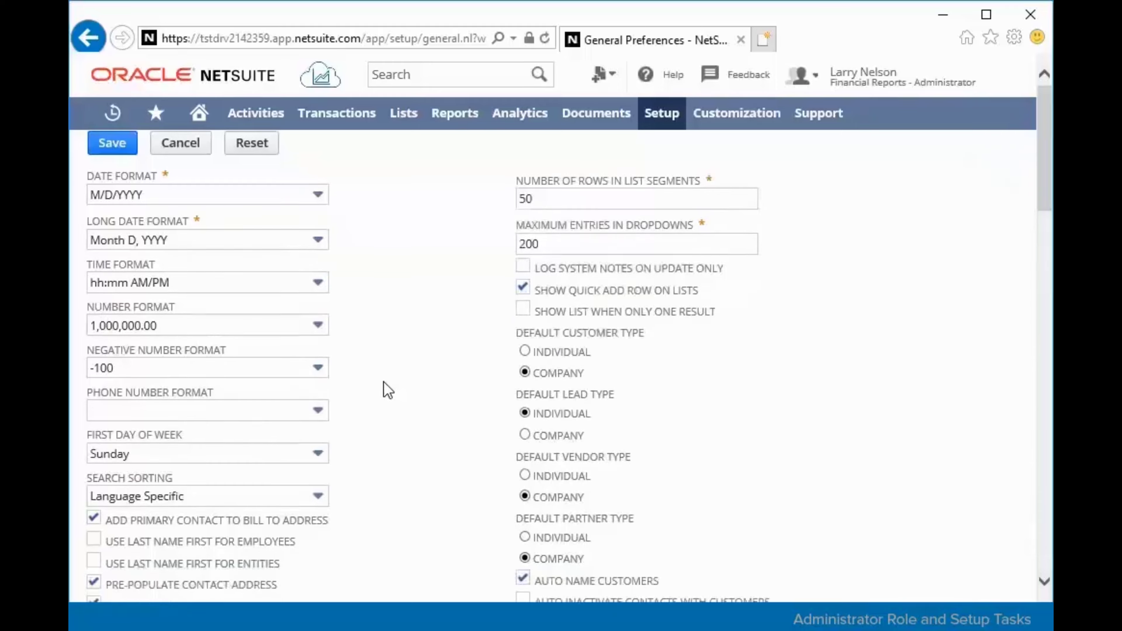
pyautogui.scroll(-7, 388, 389)
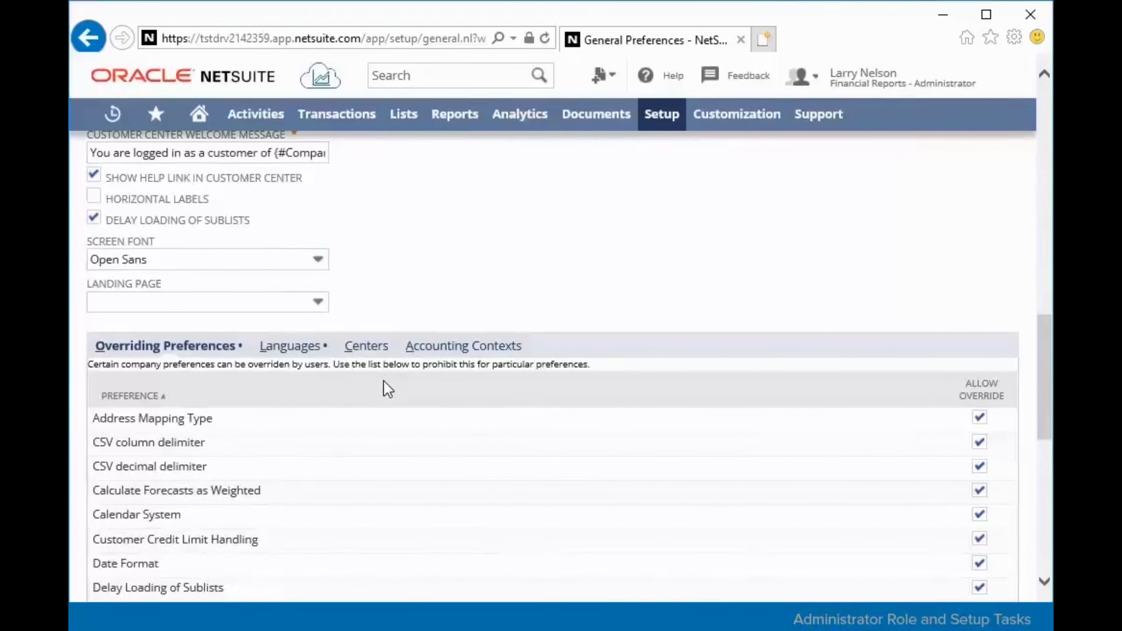
pyautogui.scroll(20, 388, 390)
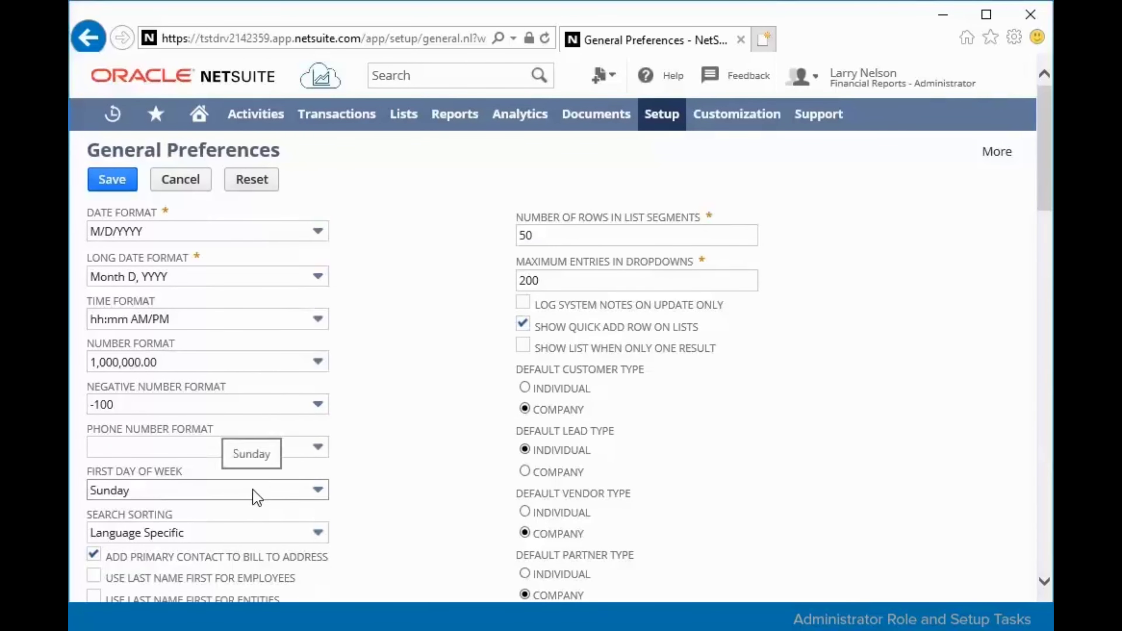
pyautogui.scroll(-3, 253, 490)
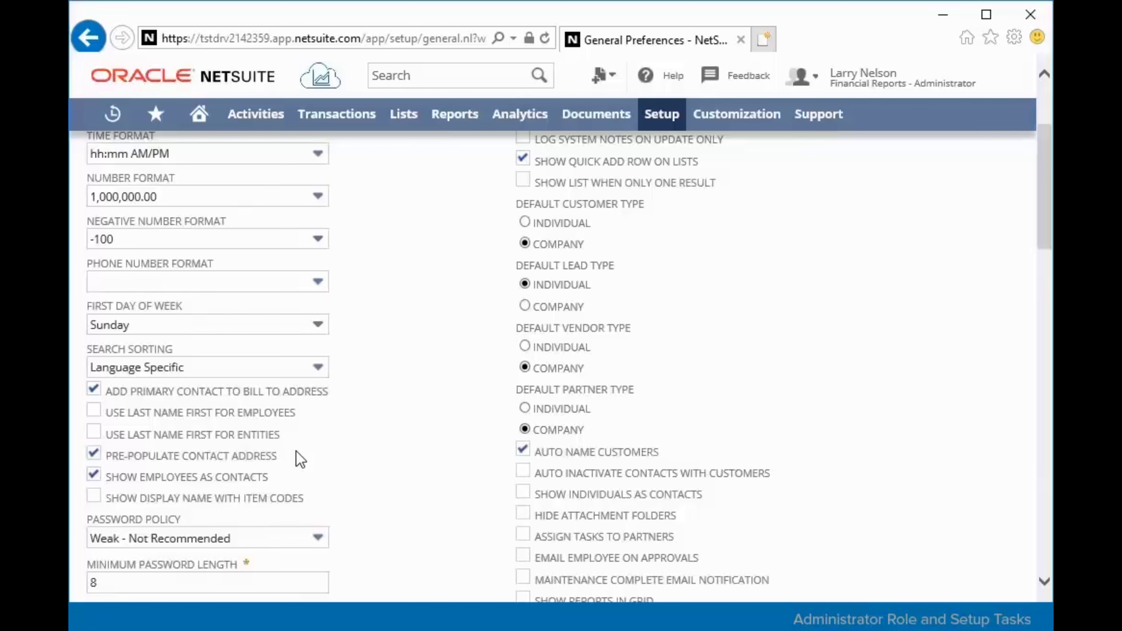
pyautogui.scroll(-4, 305, 447)
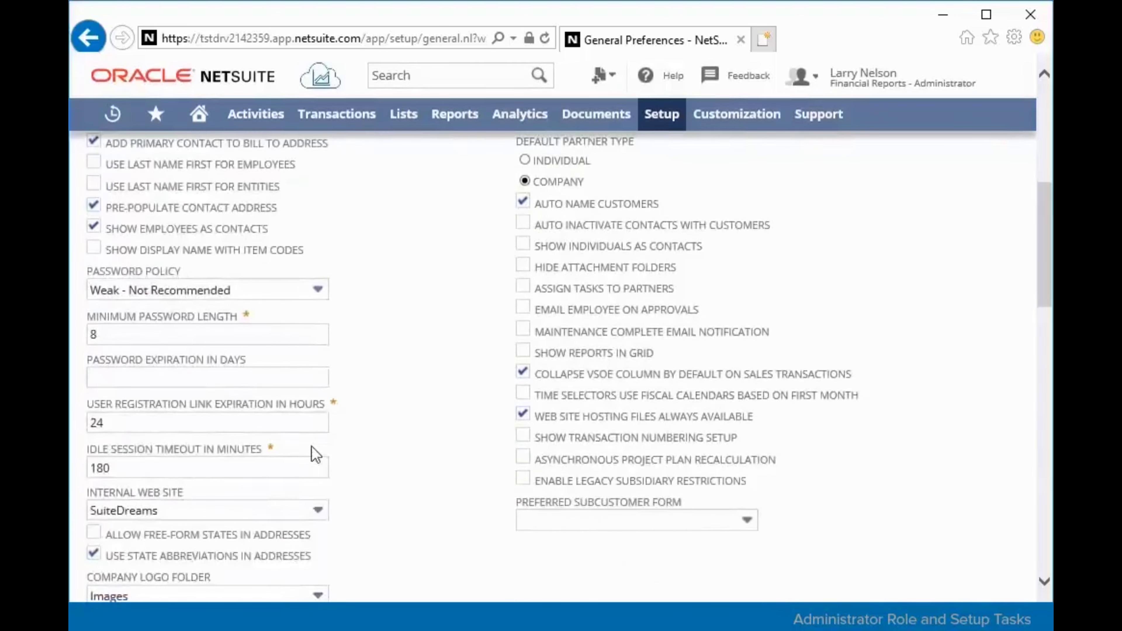
pyautogui.scroll(3, 312, 446)
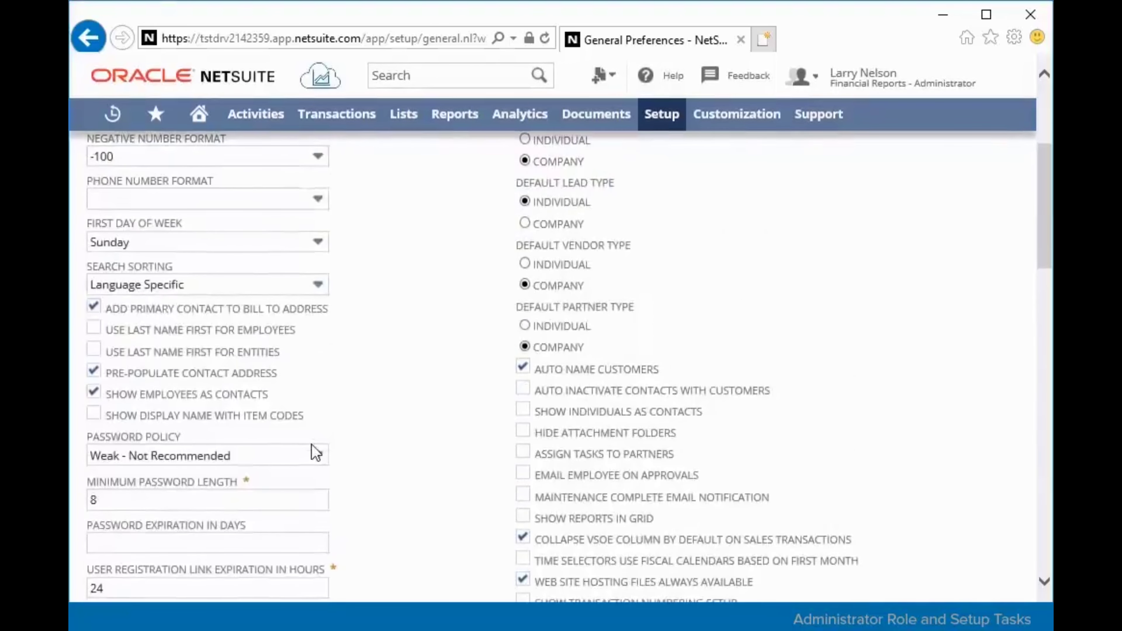
pyautogui.click(325, 203)
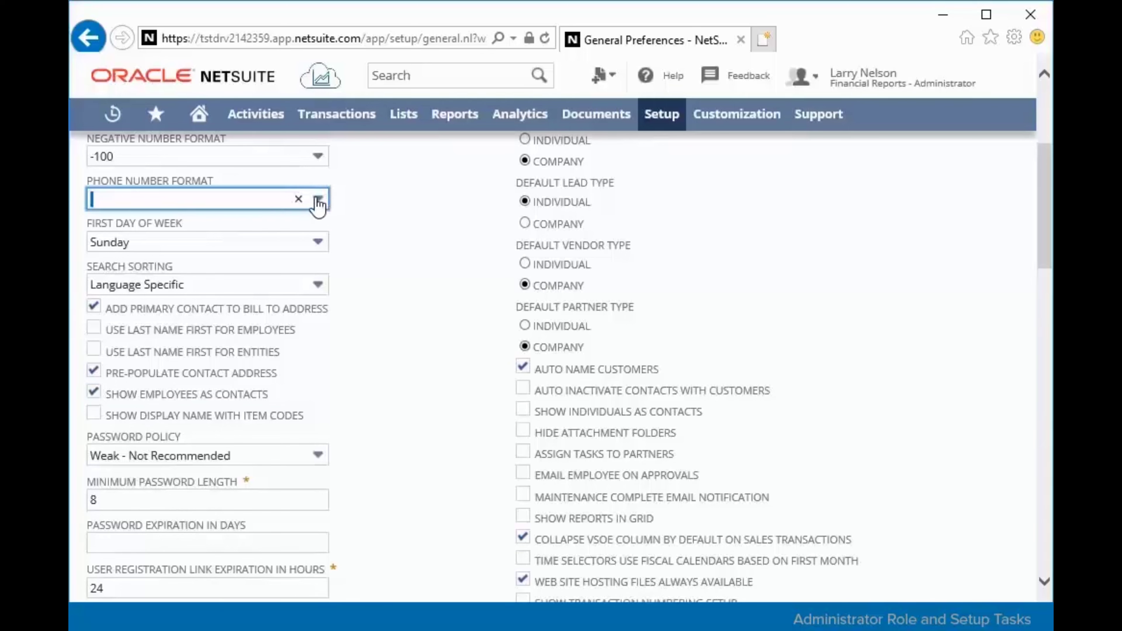
pyautogui.click(318, 202)
pyautogui.click(215, 245)
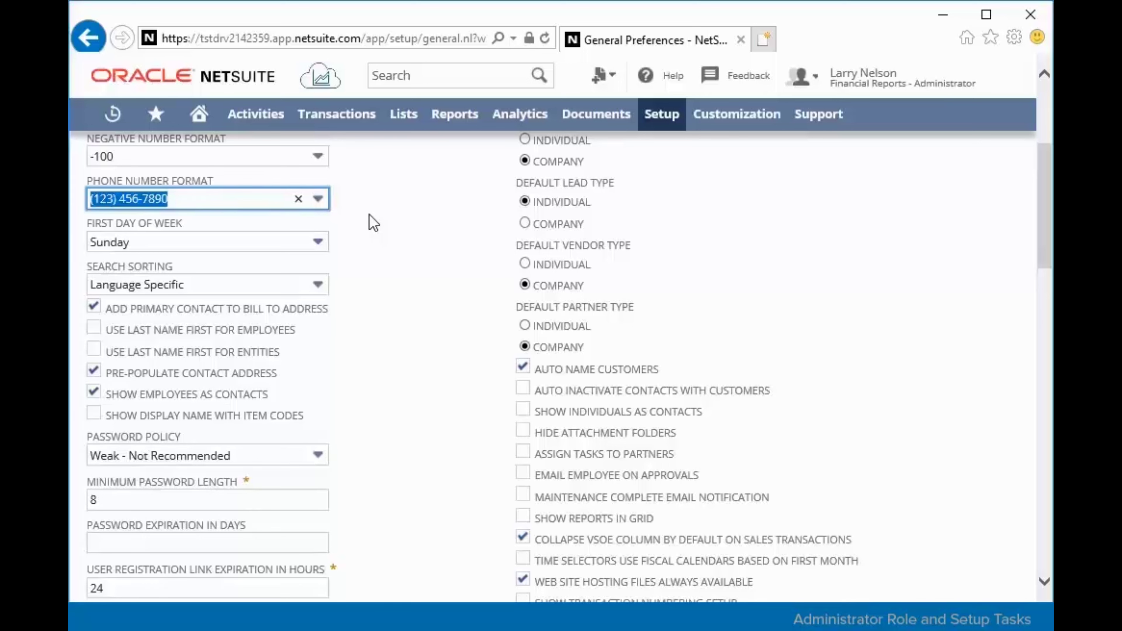
# Read the field help for Add Primary Contact to Bill To Address and for Password Policy.
pyautogui.click(291, 309)
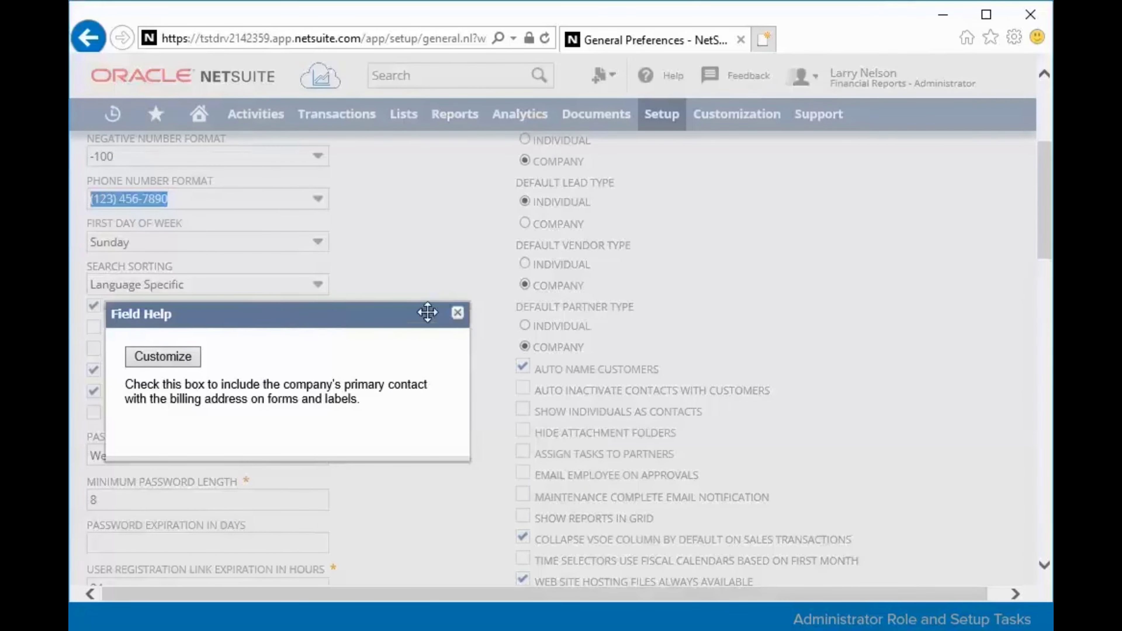
pyautogui.click(458, 313)
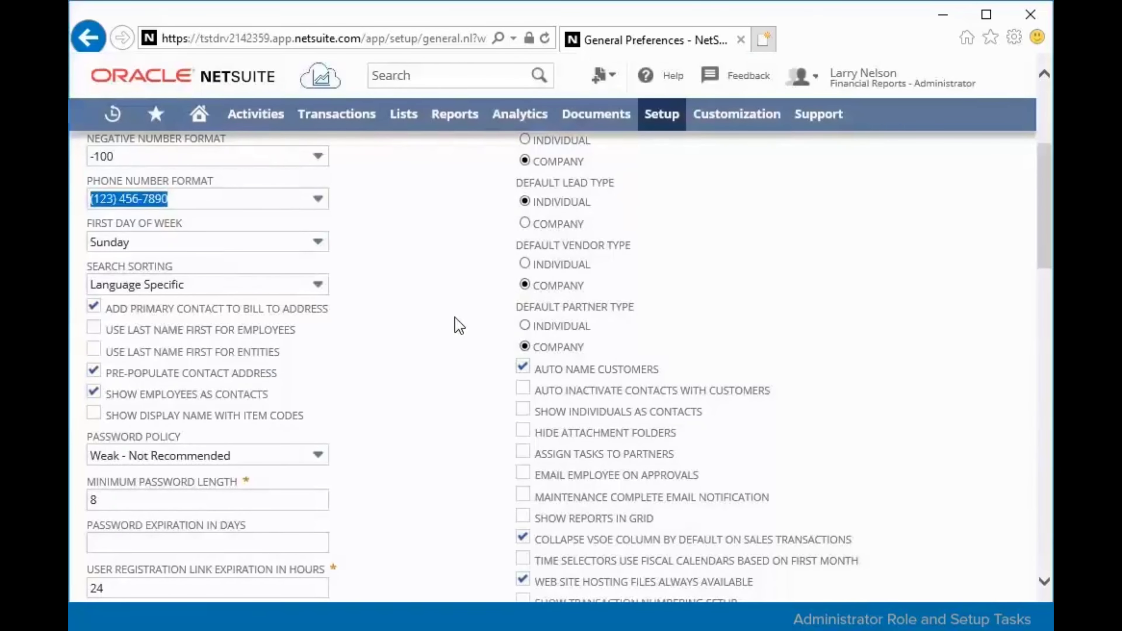
pyautogui.scroll(-3, 455, 321)
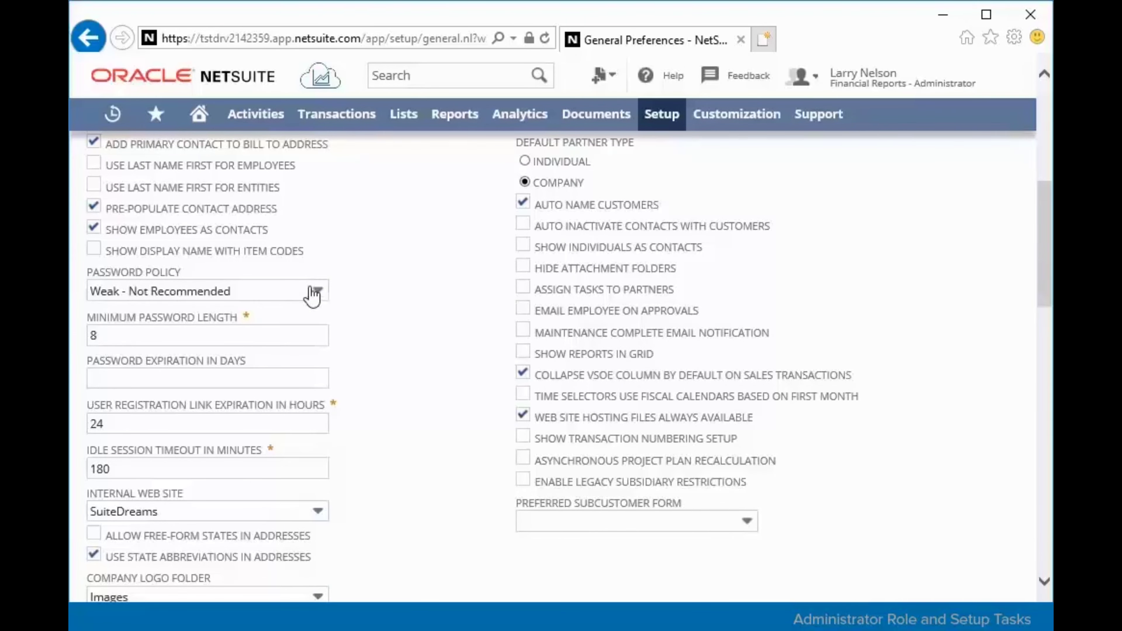
pyautogui.click(169, 277)
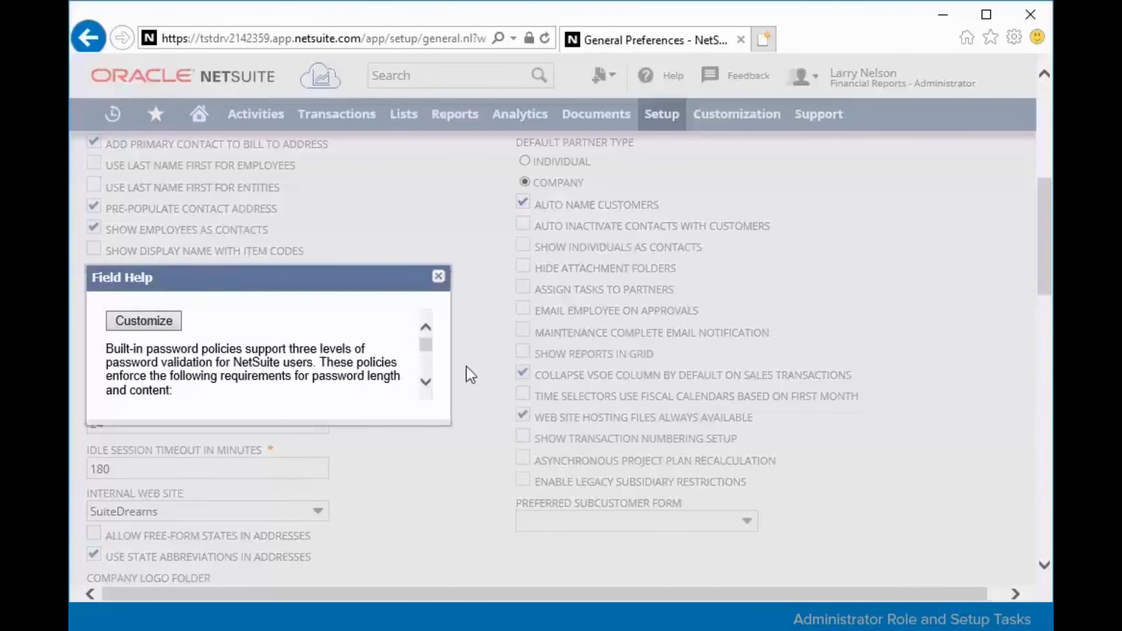
pyautogui.click(425, 384)
pyautogui.moveTo(423, 383); pyautogui.dragTo(423, 383)
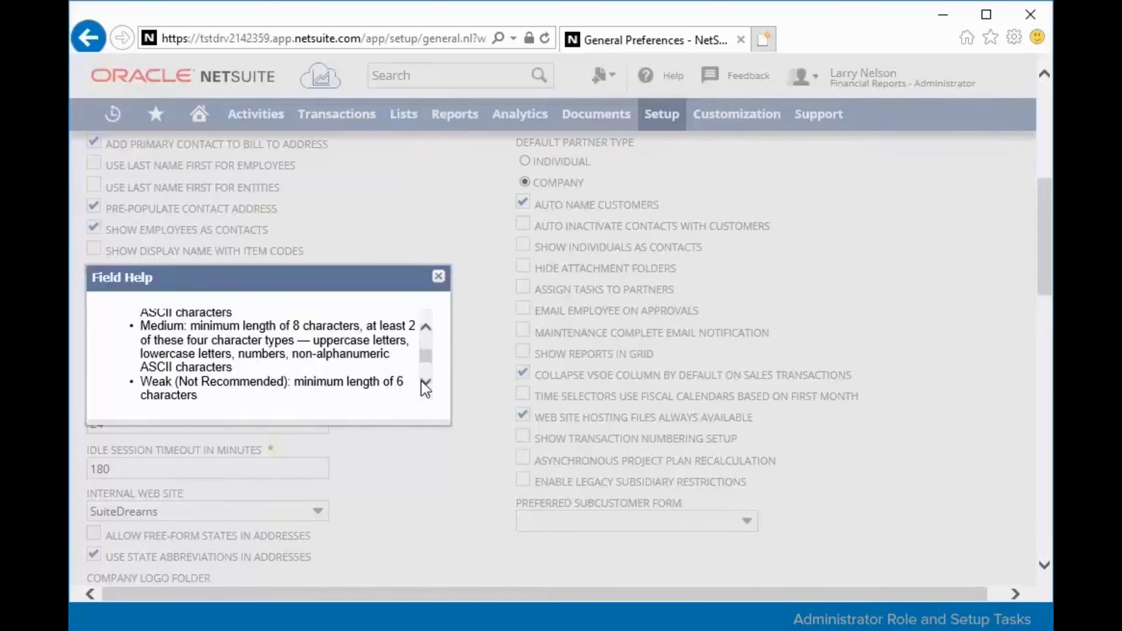
pyautogui.click(439, 277)
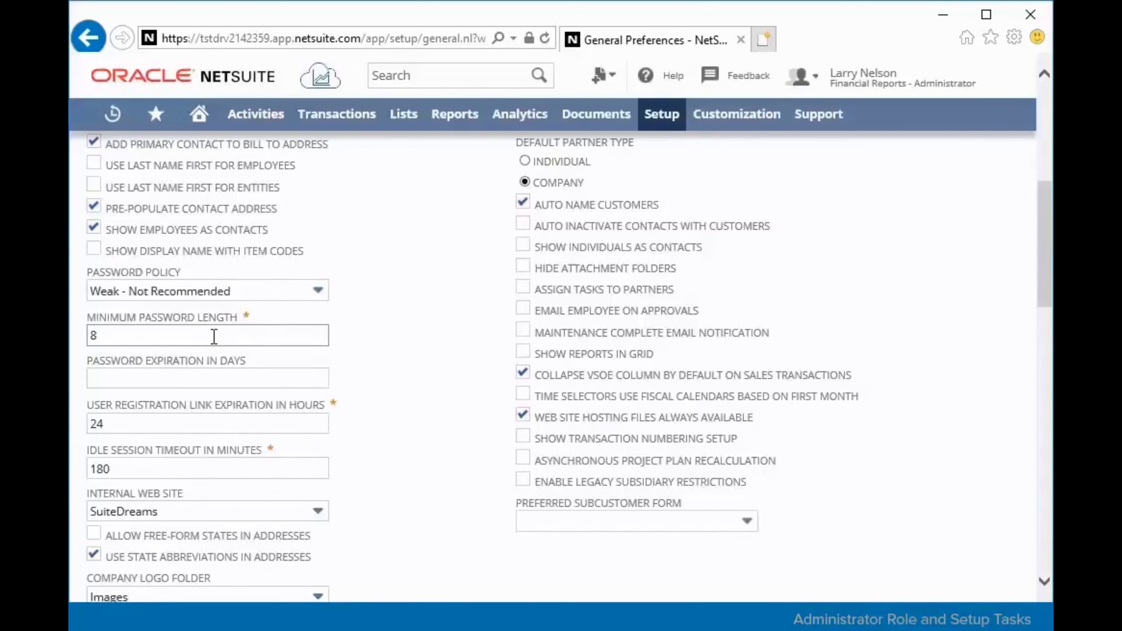
# Review the minimum password length, user registration link expiration, list display and default entity type preferences.
pyautogui.click(130, 331)
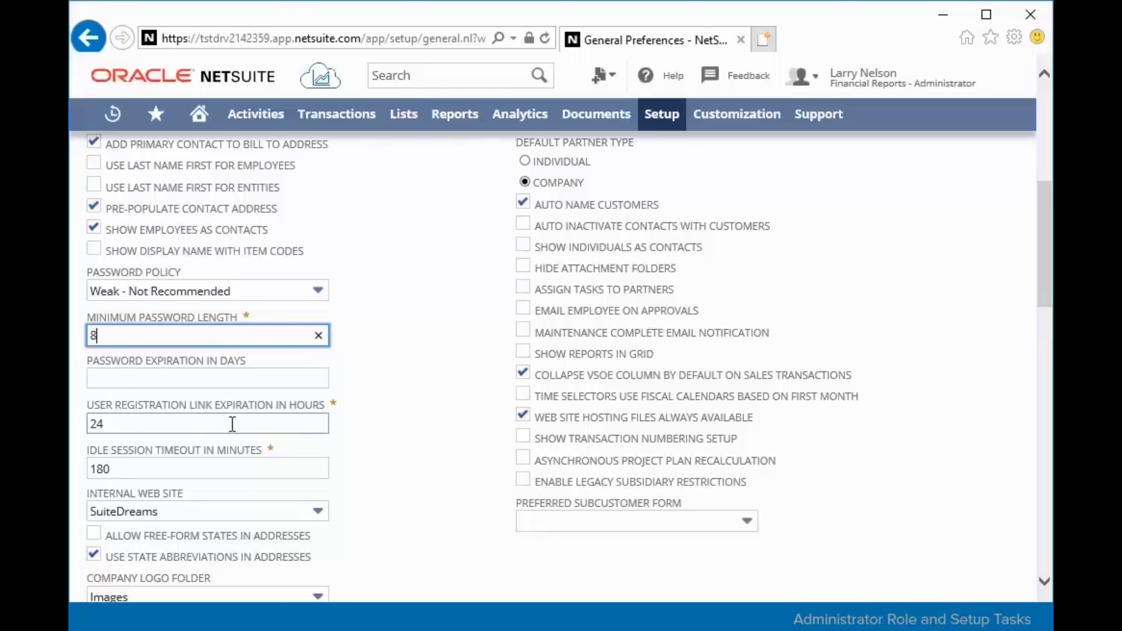
pyautogui.click(139, 423)
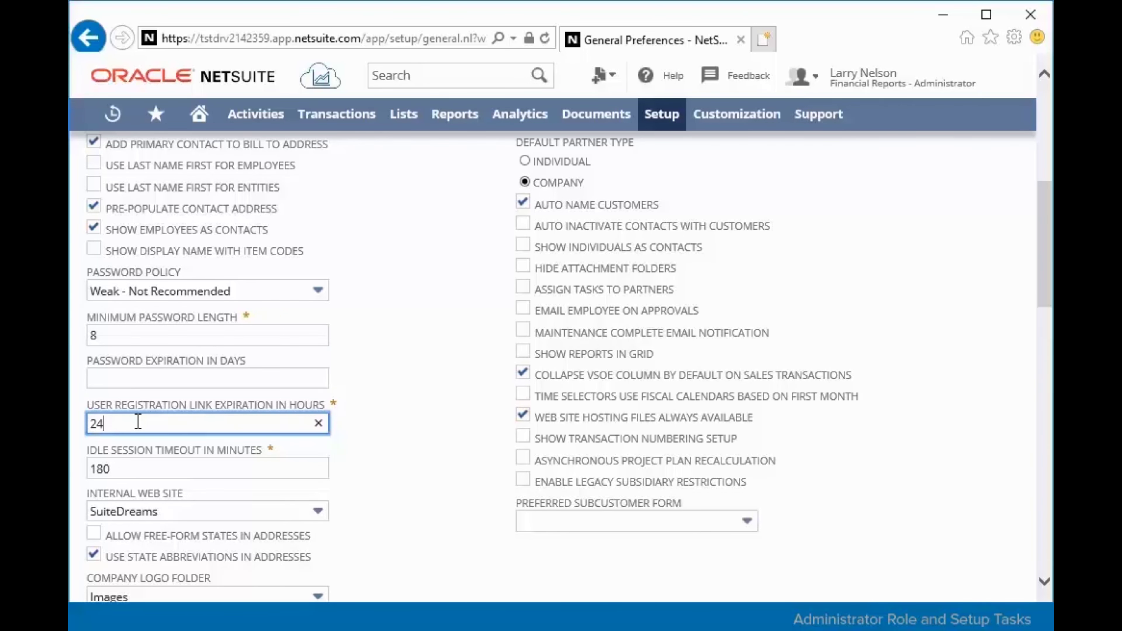
pyautogui.scroll(8, 590, 444)
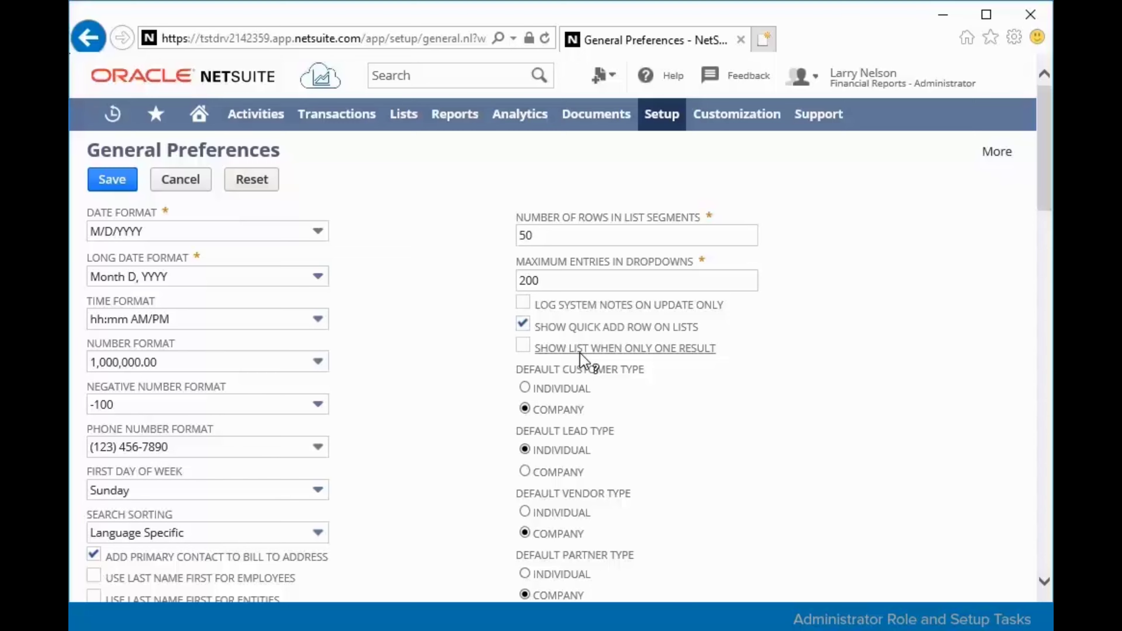
pyautogui.scroll(-3, 582, 360)
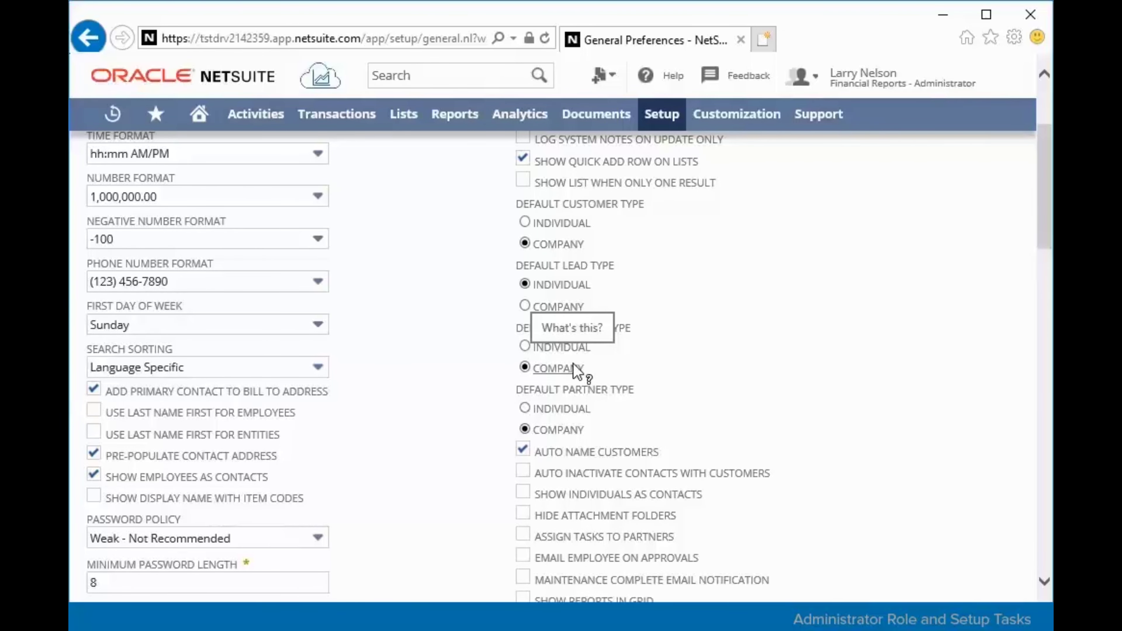
pyautogui.scroll(-8, 574, 371)
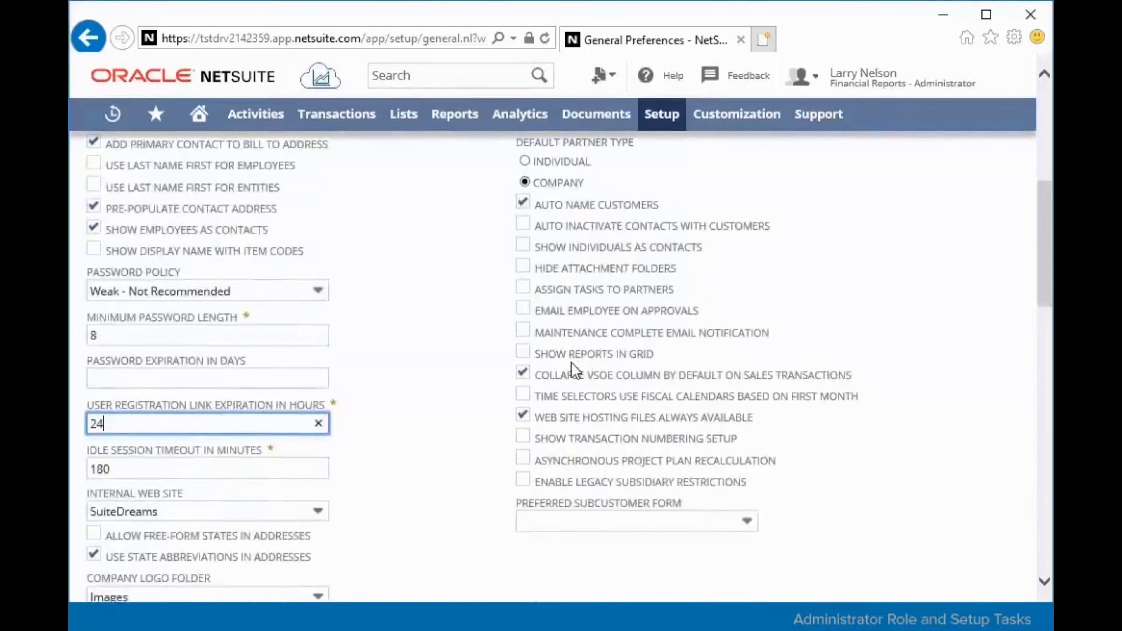
pyautogui.scroll(-6, 571, 363)
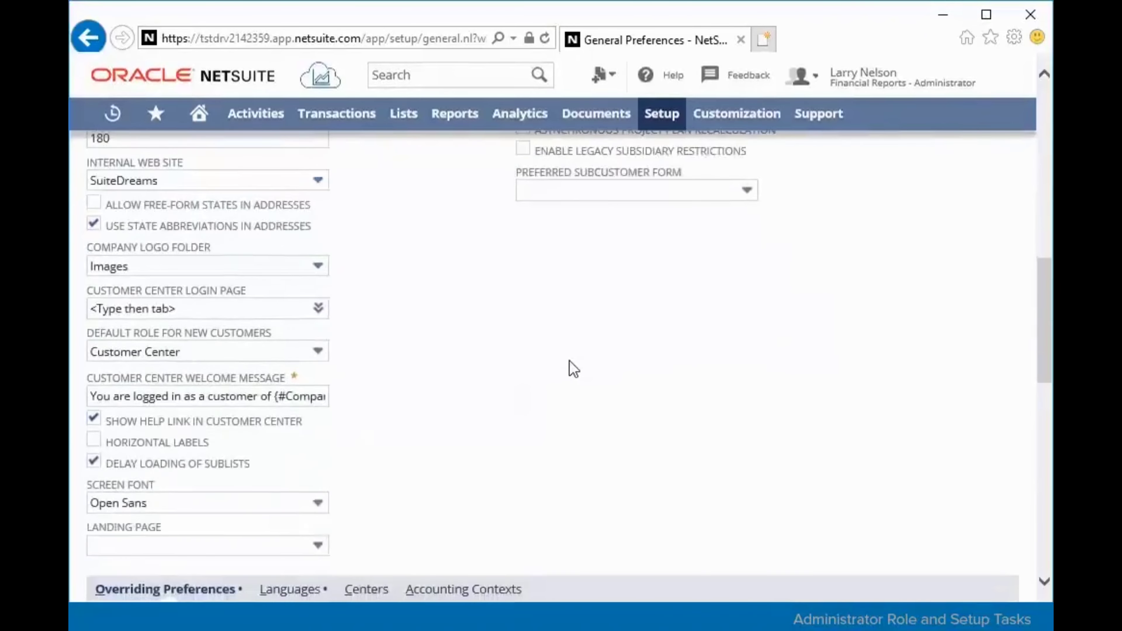
# Examine the Overriding Preferences list for which company preferences users may override.
pyautogui.scroll(-4, 573, 369)
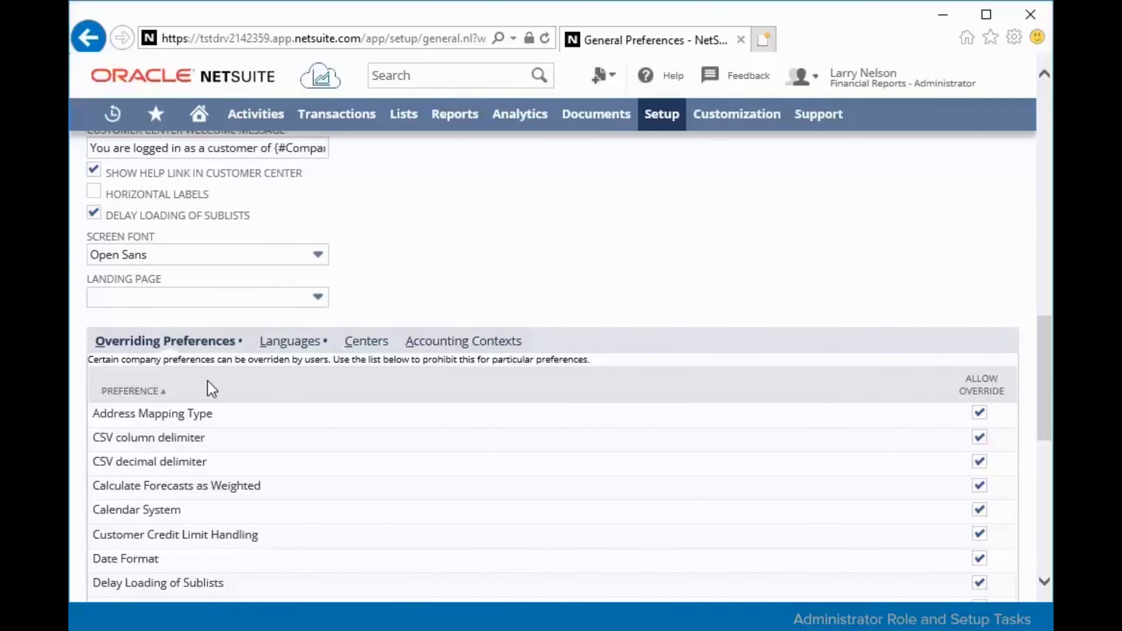
pyautogui.scroll(-5, 208, 382)
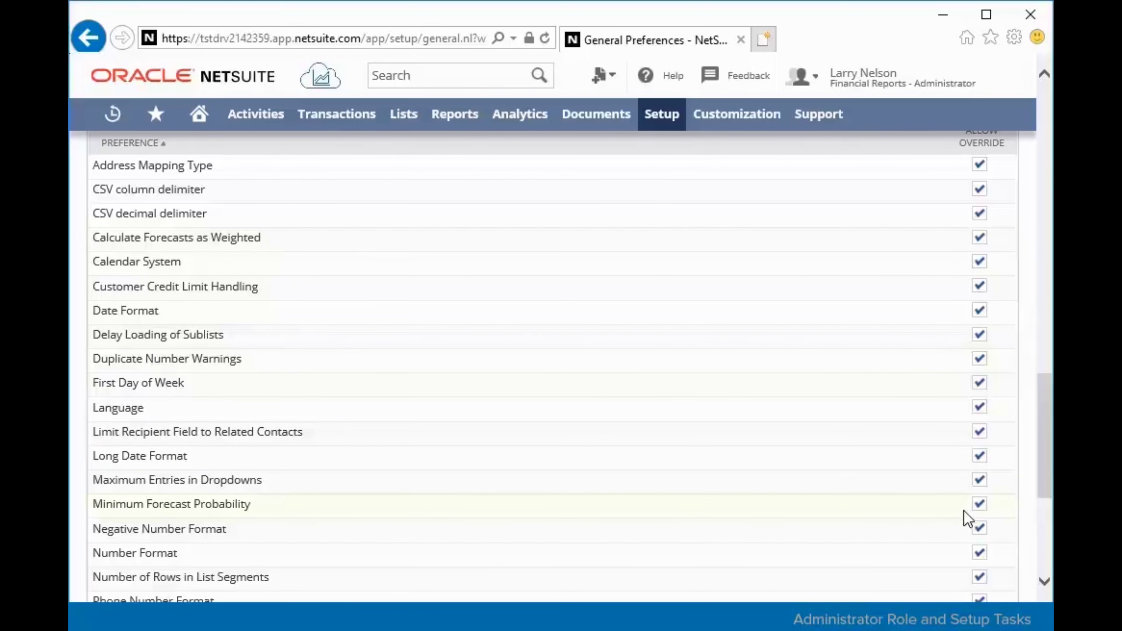
pyautogui.scroll(-7, 925, 481)
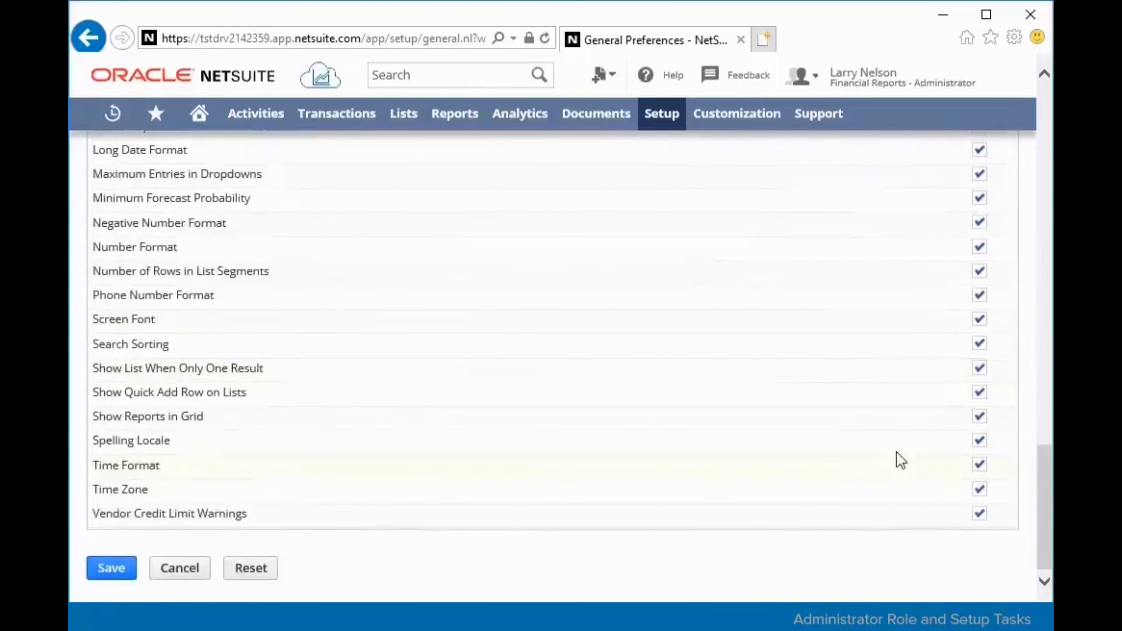
pyautogui.scroll(11, 870, 433)
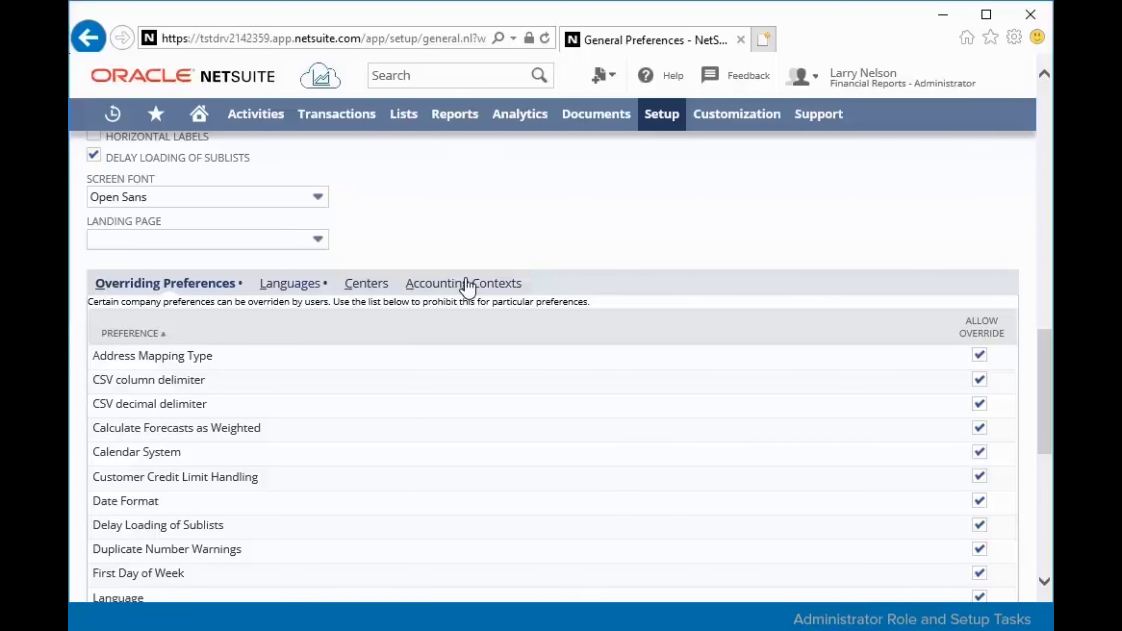
# Leave General Preferences without saving and open the company's Printing & Fax preferences.
pyautogui.scroll(10, 448, 333)
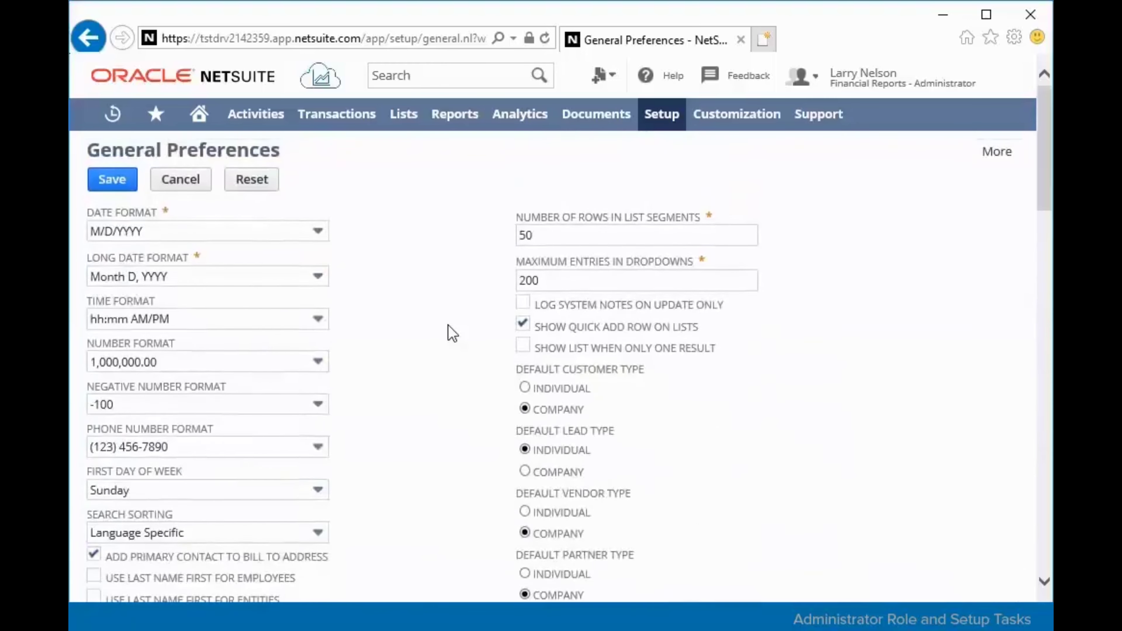
pyautogui.click(197, 187)
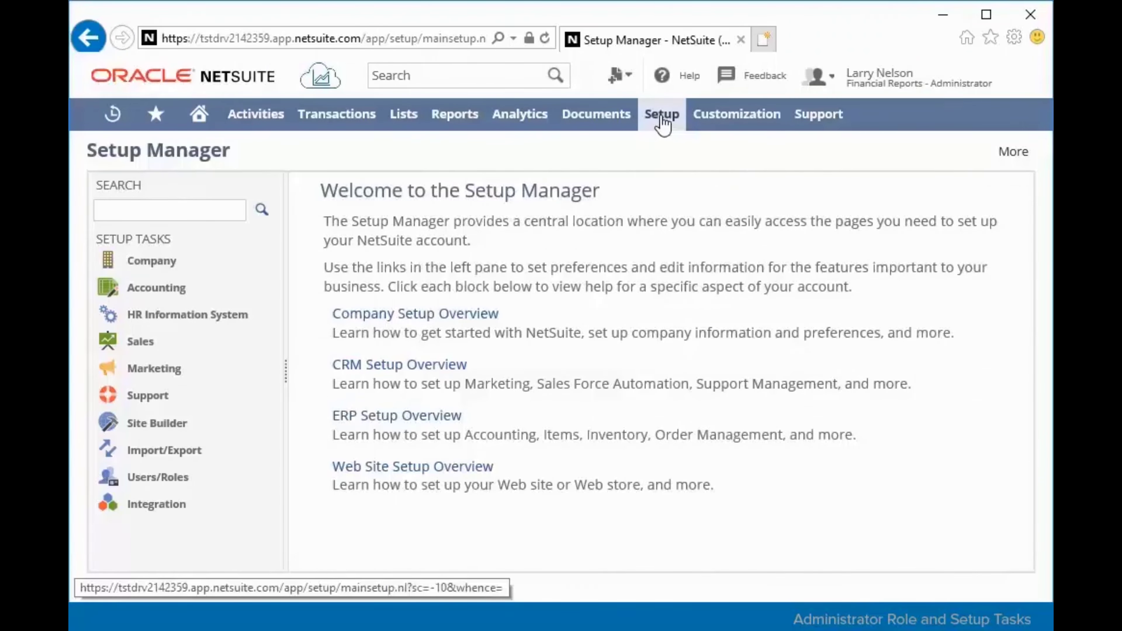
pyautogui.moveTo(663, 123)
pyautogui.moveTo(661, 185)
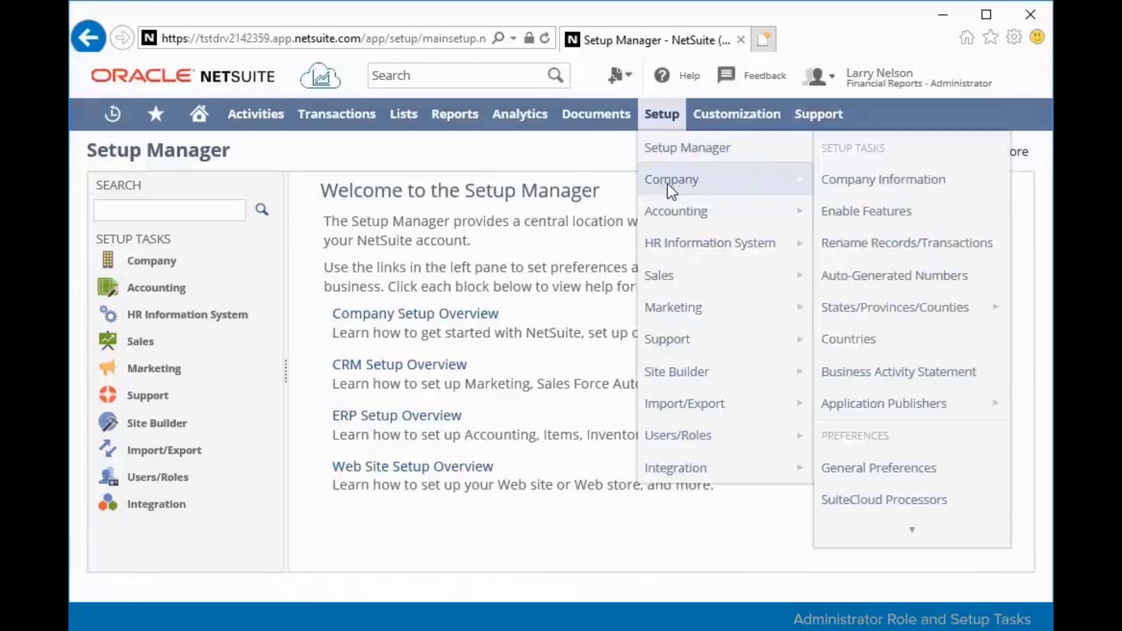
pyautogui.scroll(-5, 897, 279)
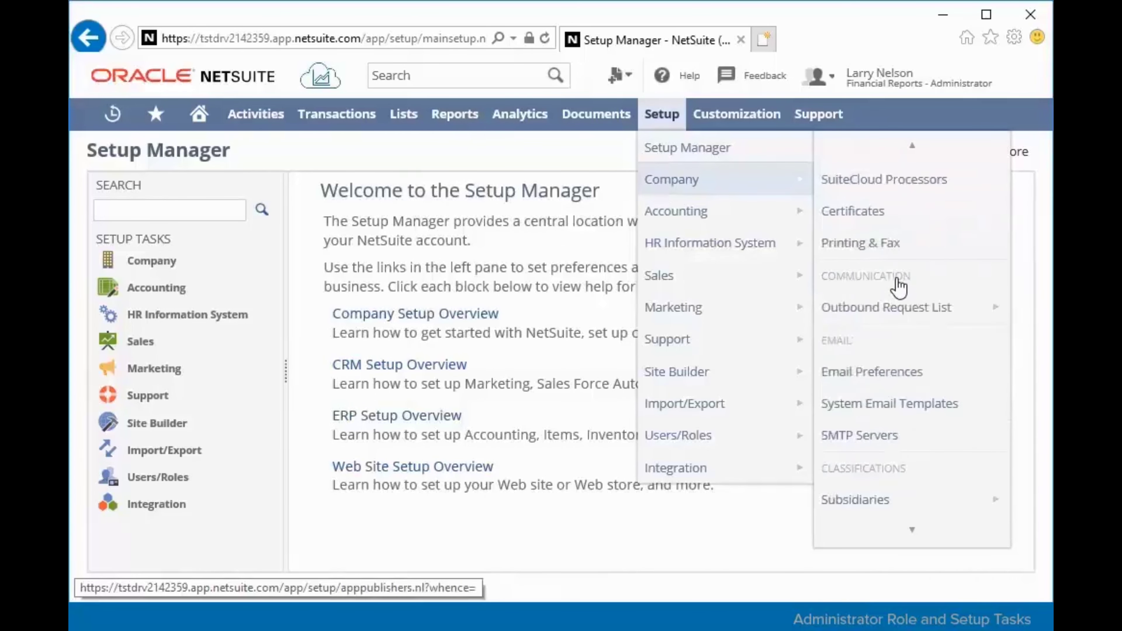
pyautogui.click(877, 247)
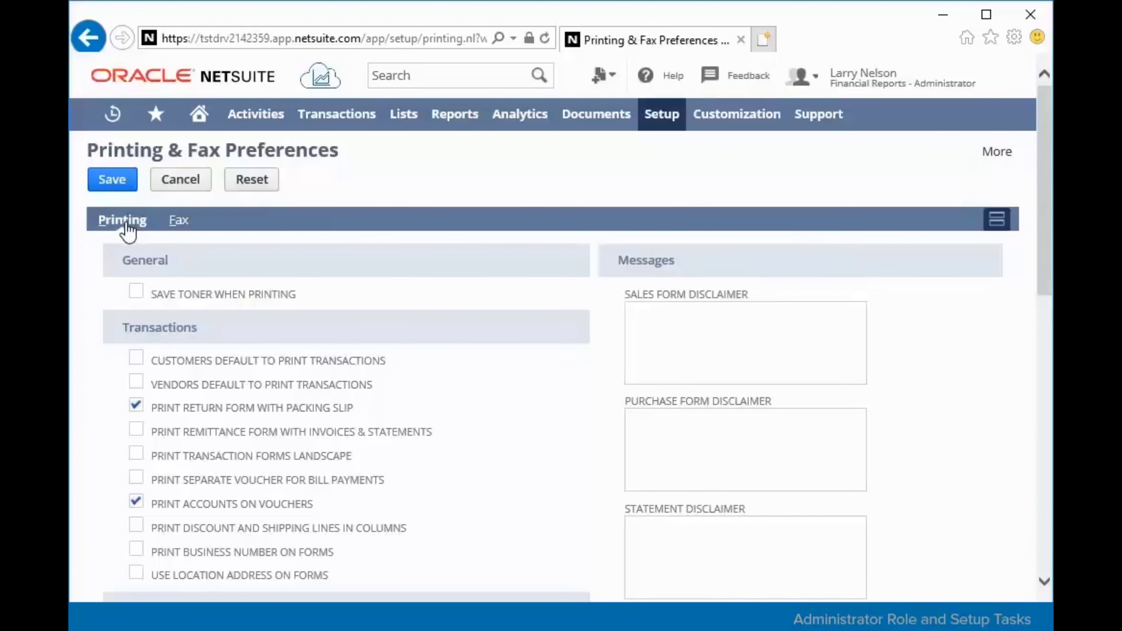
# Review the transaction and Advanced PDF/HTML printing preferences and read the field help for Print Transaction Forms Landscape.
pyautogui.scroll(-5, 206, 316)
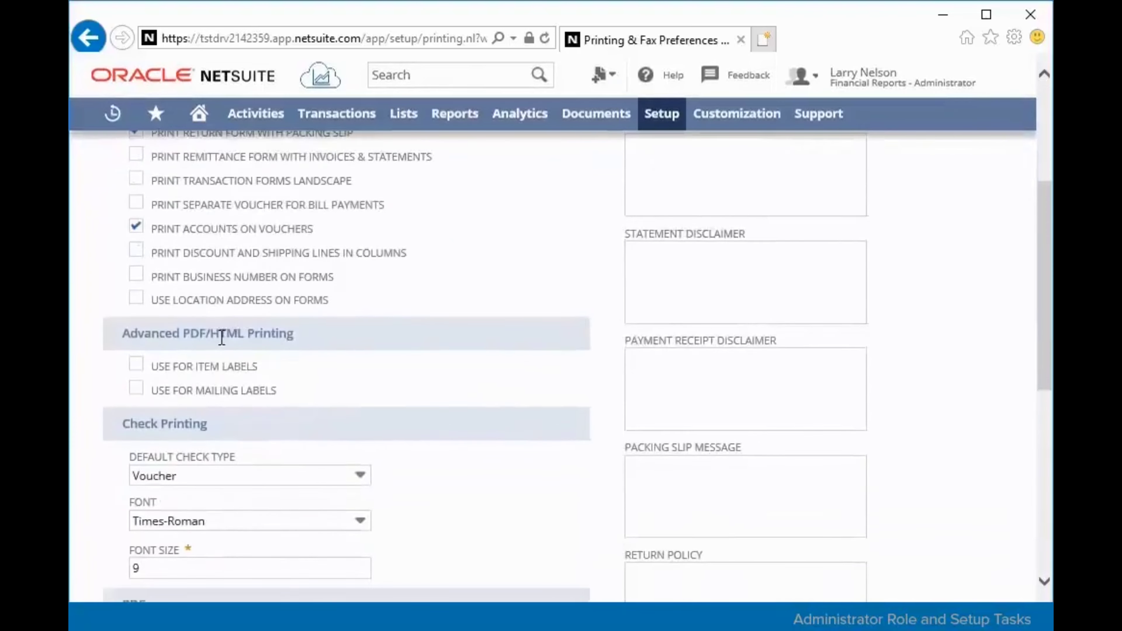
pyautogui.scroll(-1, 221, 340)
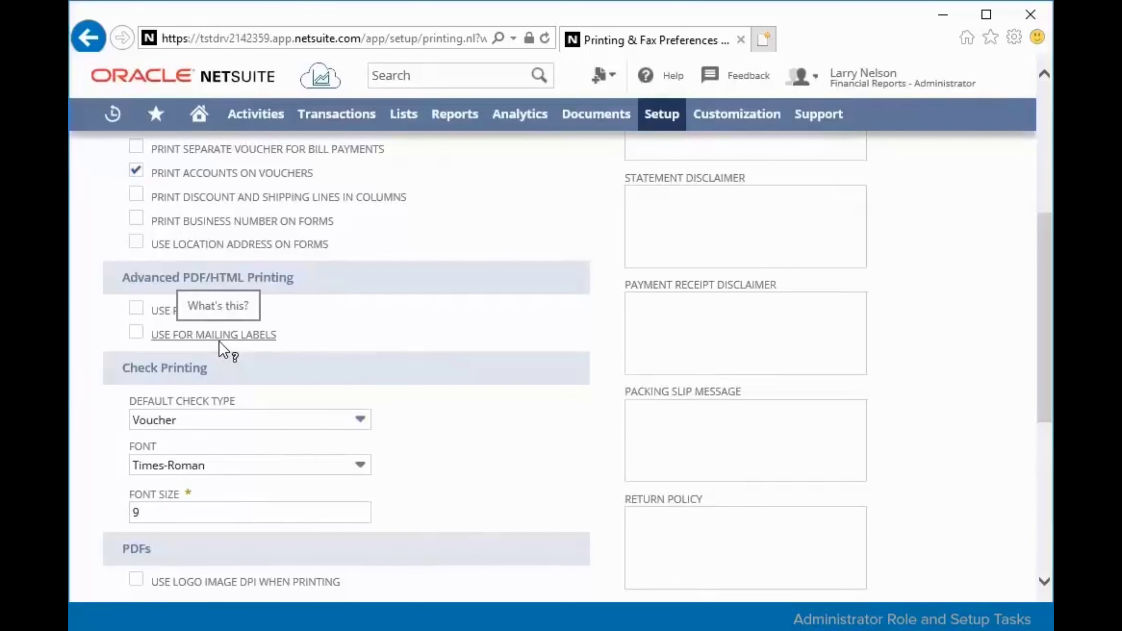
pyautogui.scroll(3, 219, 342)
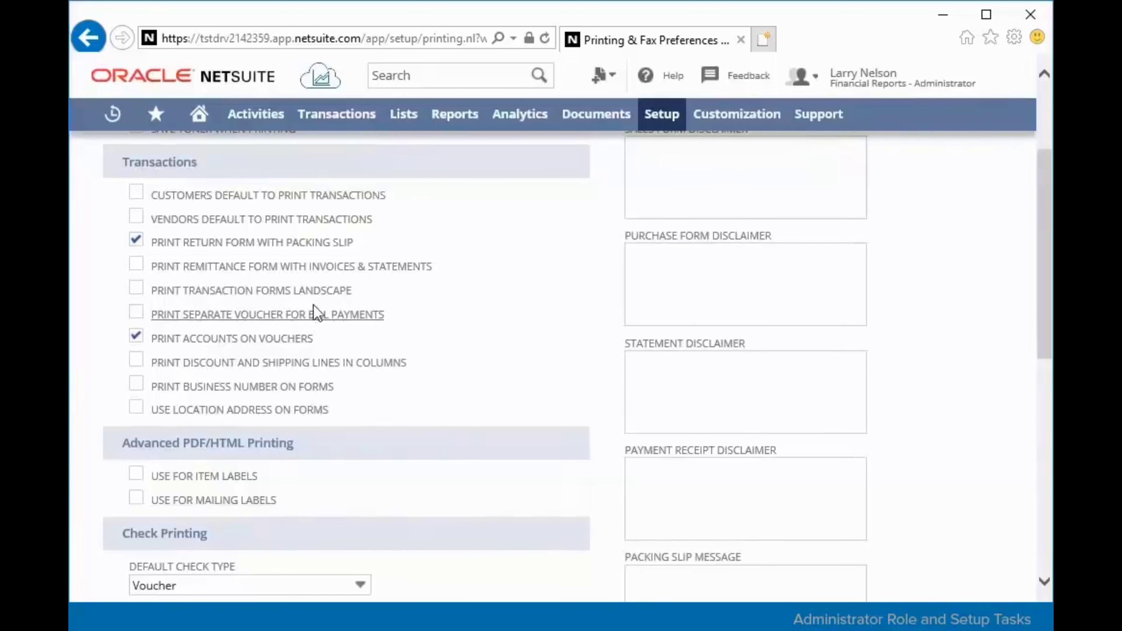
pyautogui.click(321, 291)
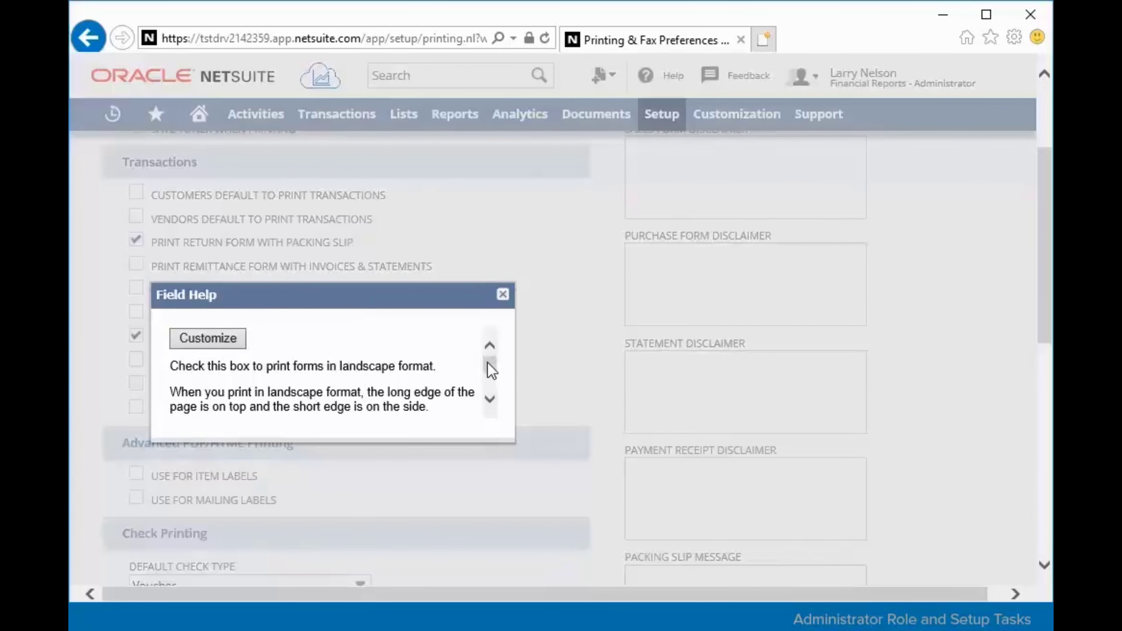
pyautogui.scroll(-1, 488, 363)
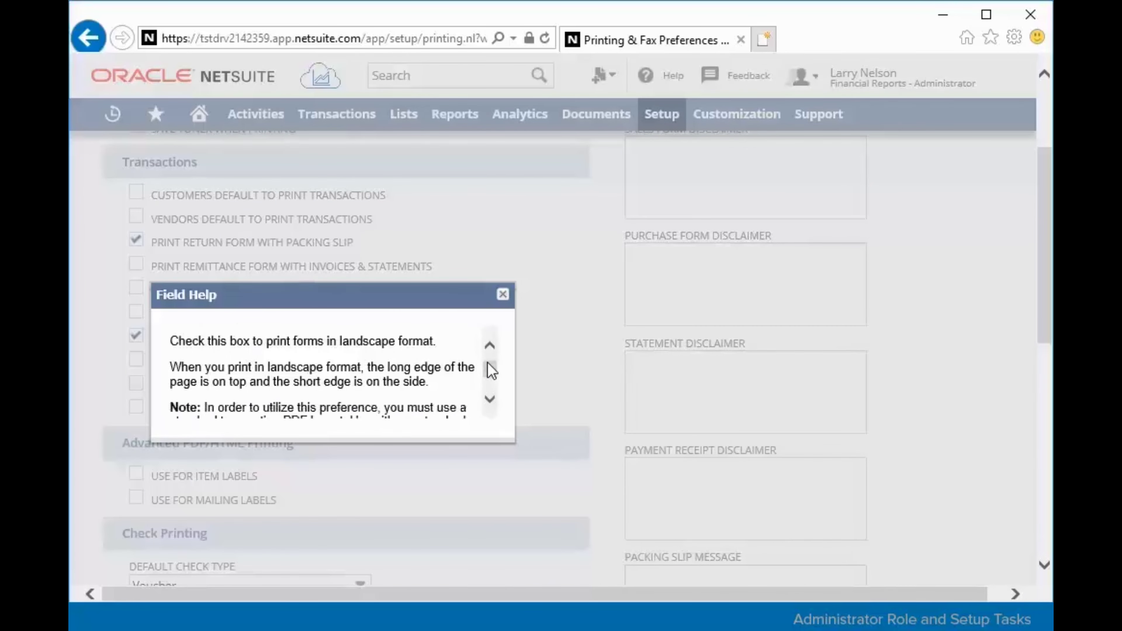
pyautogui.click(502, 295)
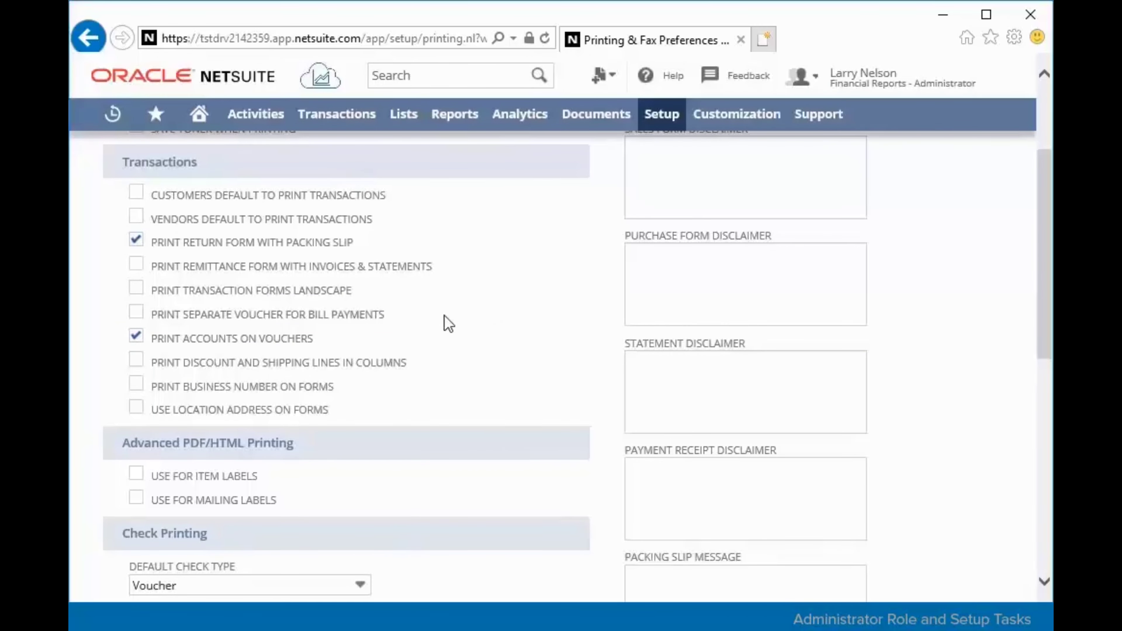
# Check the Default Check Type options under Check Printing and choose Voucher.
pyautogui.scroll(-3, 444, 318)
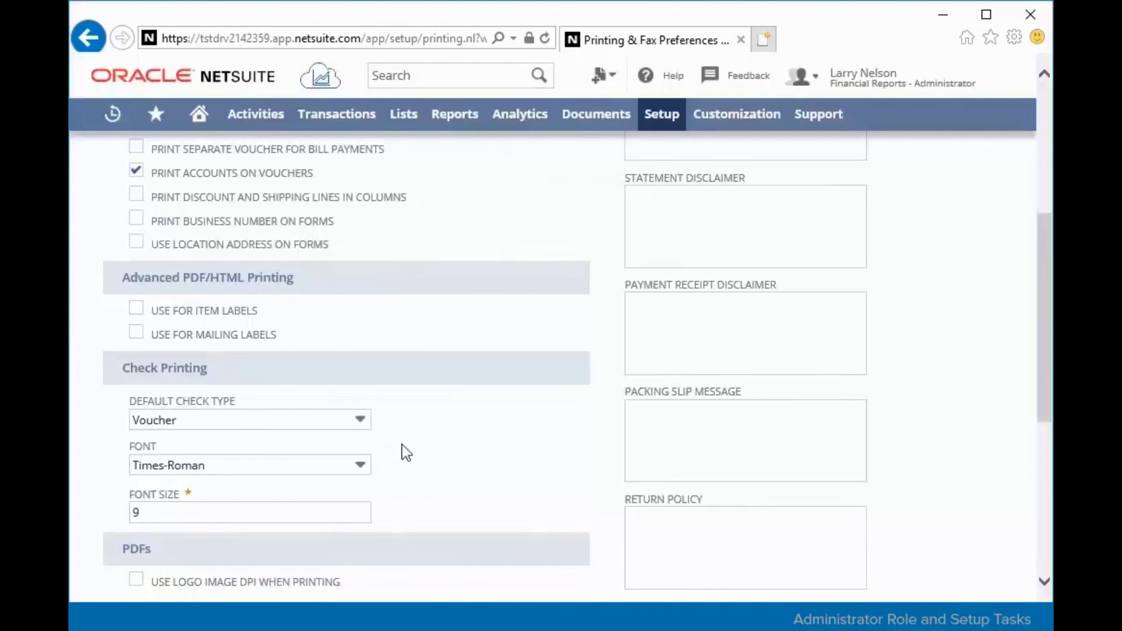
pyautogui.click(365, 423)
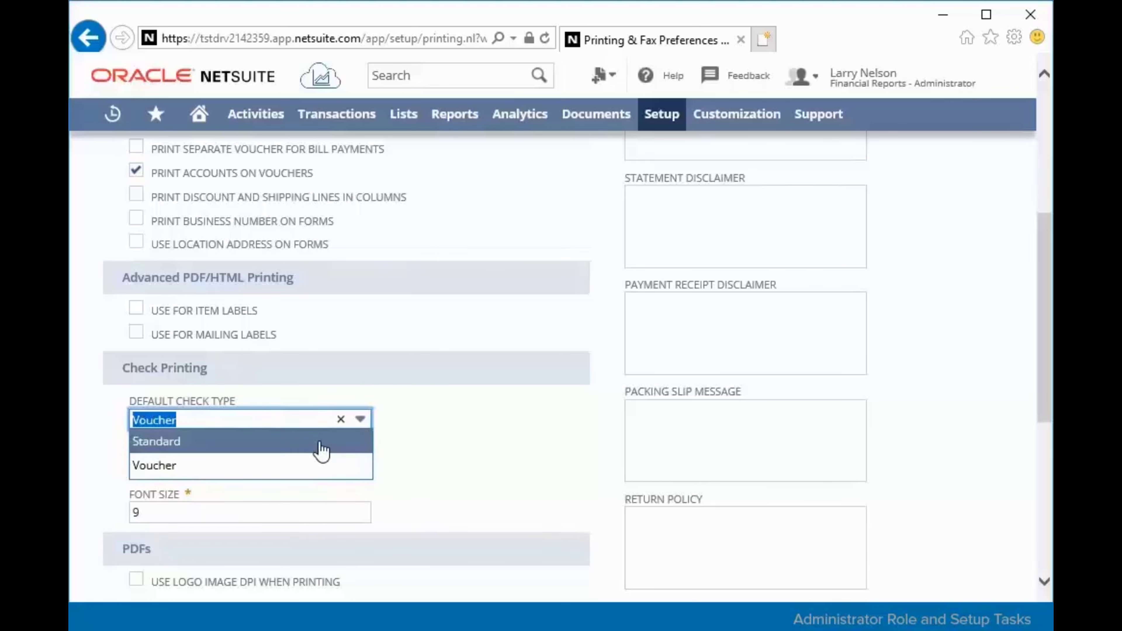
pyautogui.click(323, 476)
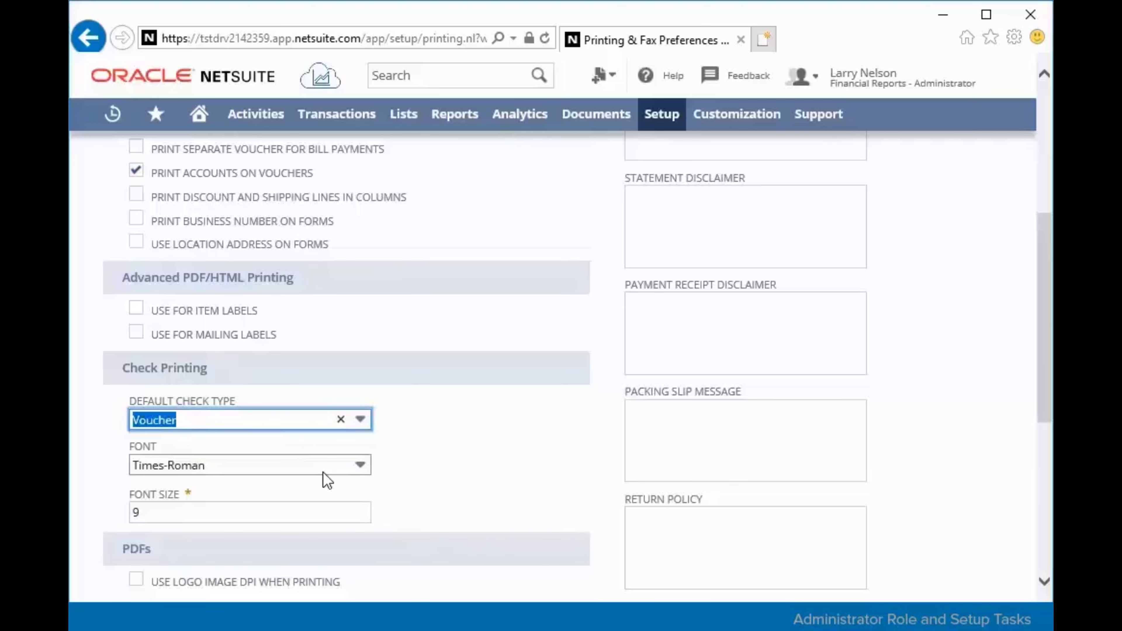
# Review the disclaimer and message fields, the PDF settings and the template folders in the printing preferences.
pyautogui.scroll(6, 762, 428)
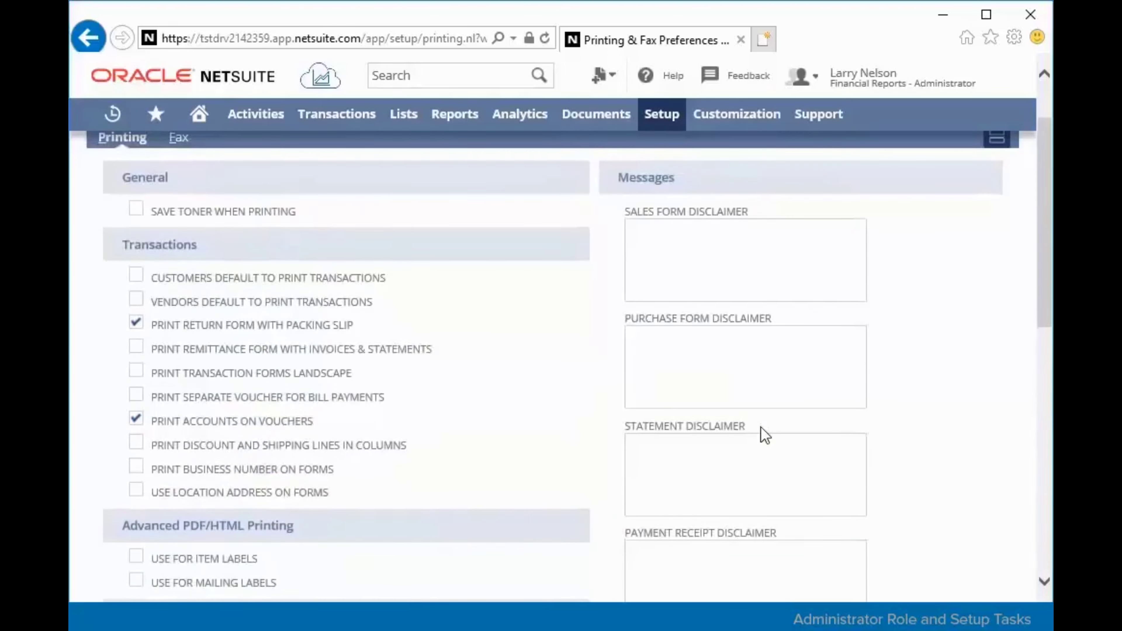
pyautogui.scroll(-12, 762, 428)
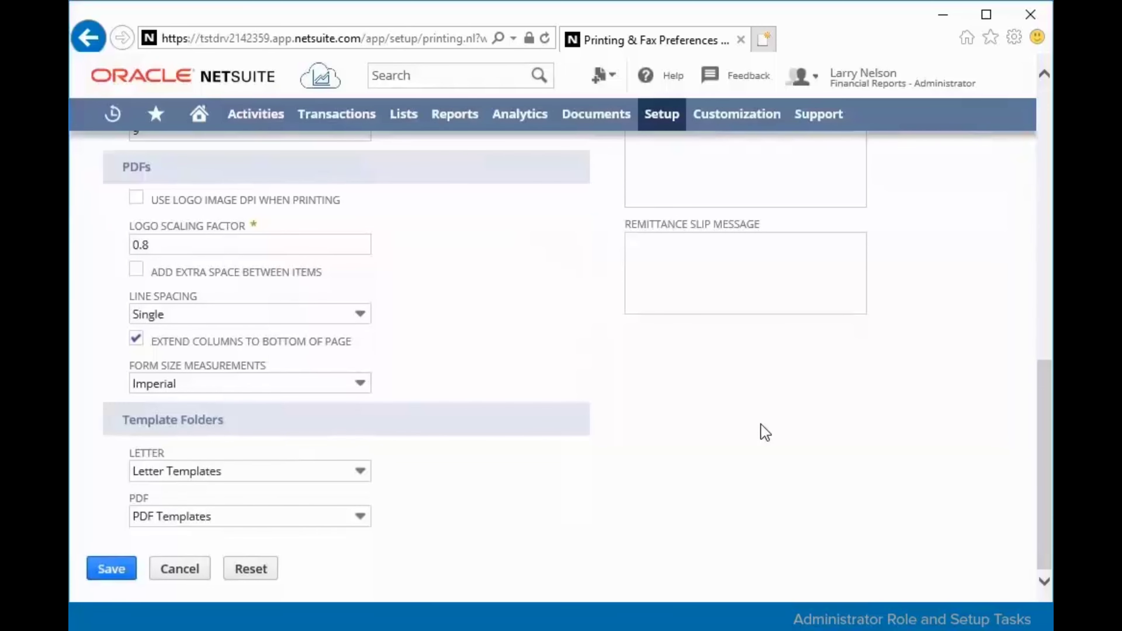
pyautogui.scroll(12, 762, 426)
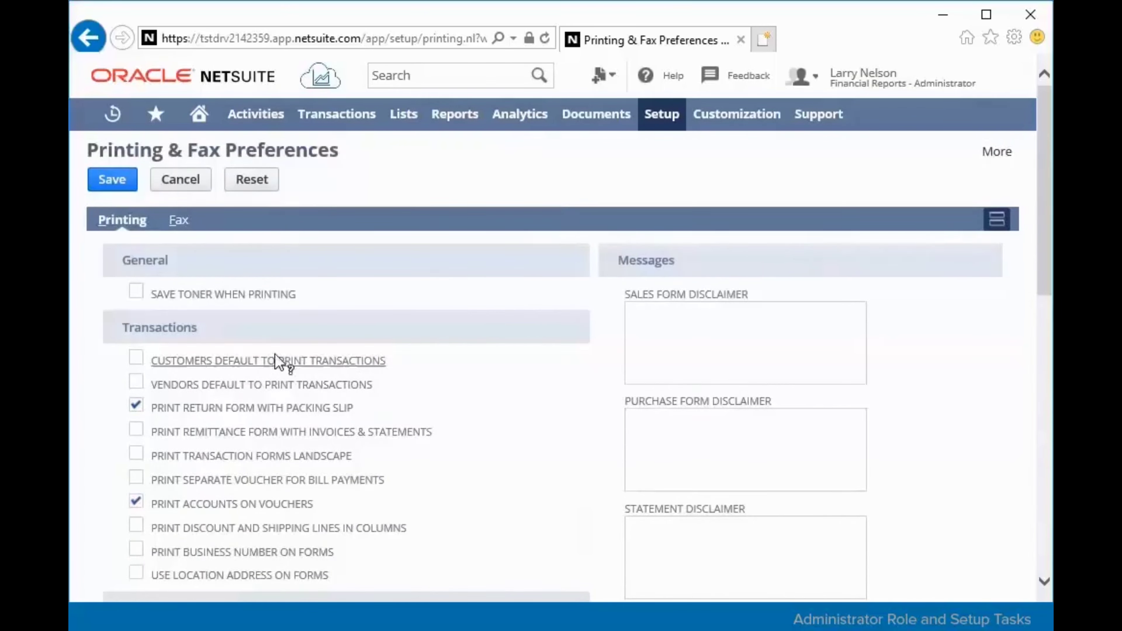
# Review the fax preferences, including the Send Faxes Using services and the Registered Email Address field.
pyautogui.click(180, 221)
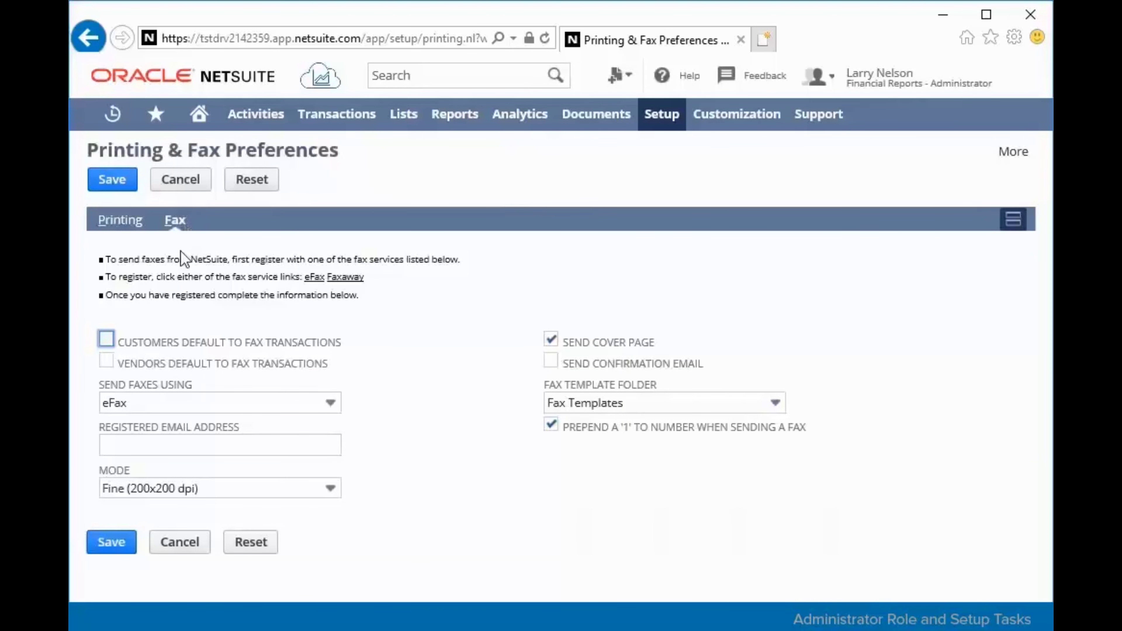
pyautogui.click(331, 403)
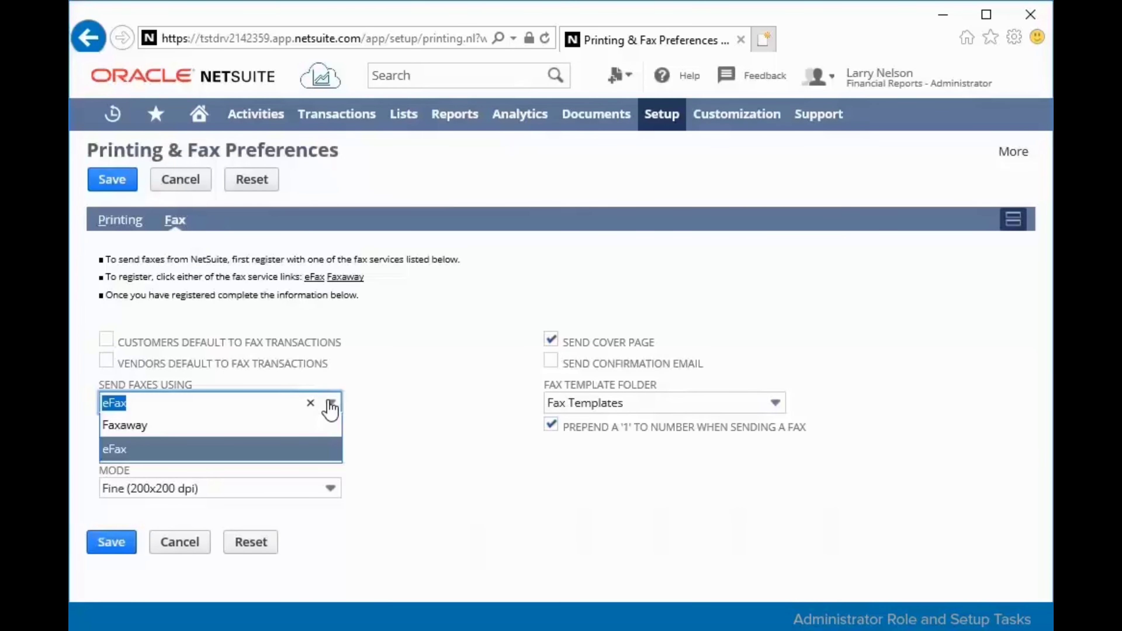
pyautogui.click(448, 412)
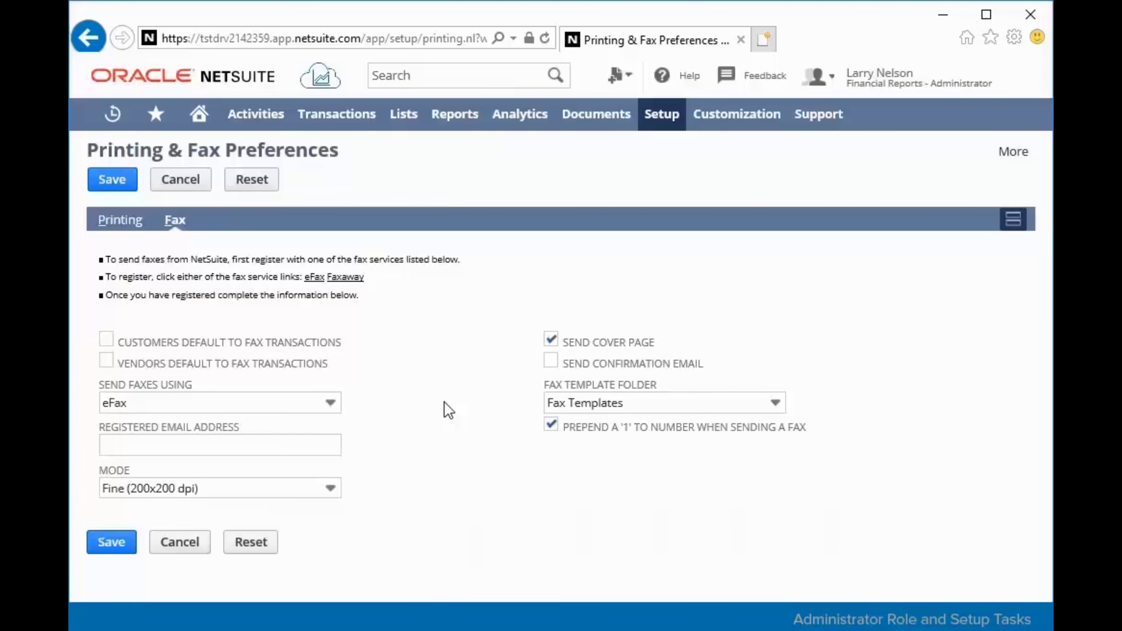
pyautogui.click(306, 446)
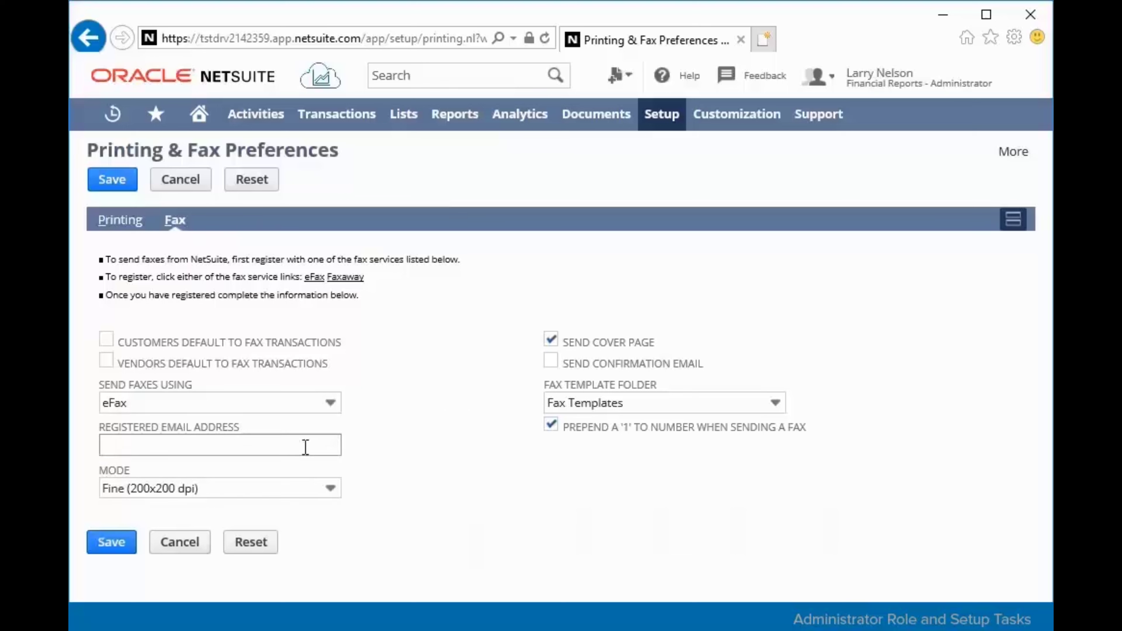
pyautogui.click(290, 446)
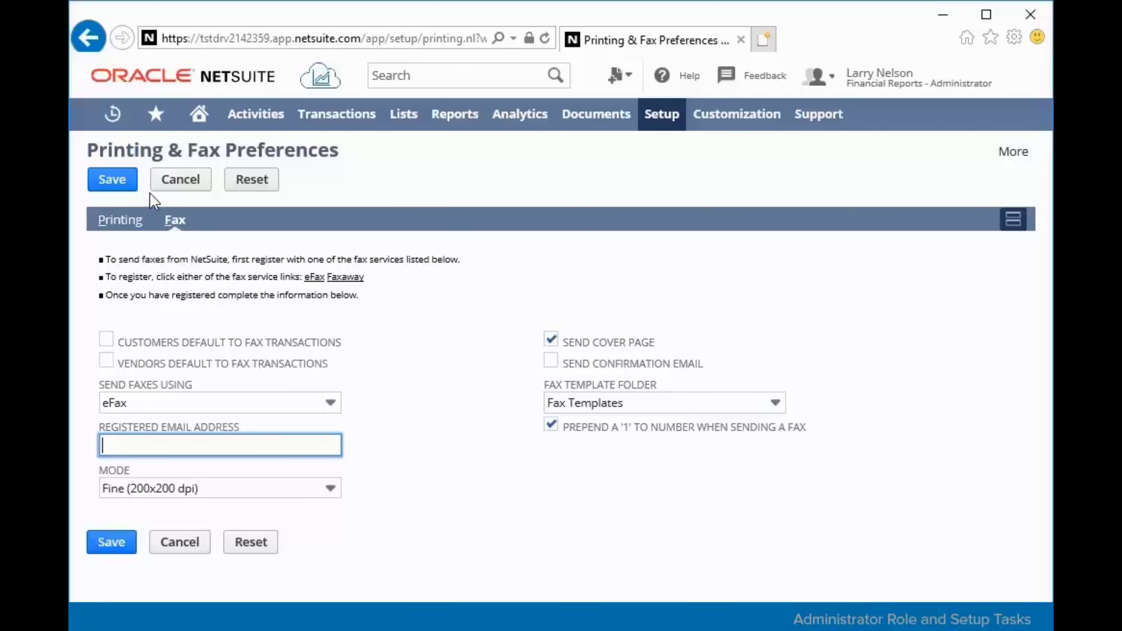
# Leave Printing & Fax Preferences without saving and review the general and transaction settings in Email Preferences.
pyautogui.click(170, 181)
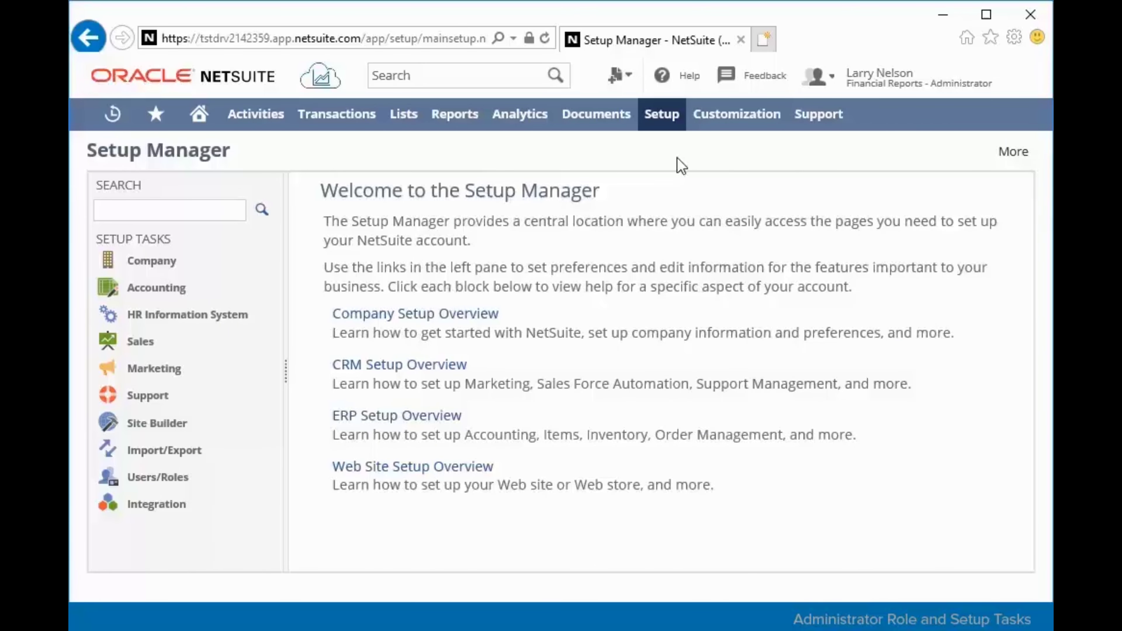
pyautogui.moveTo(658, 117)
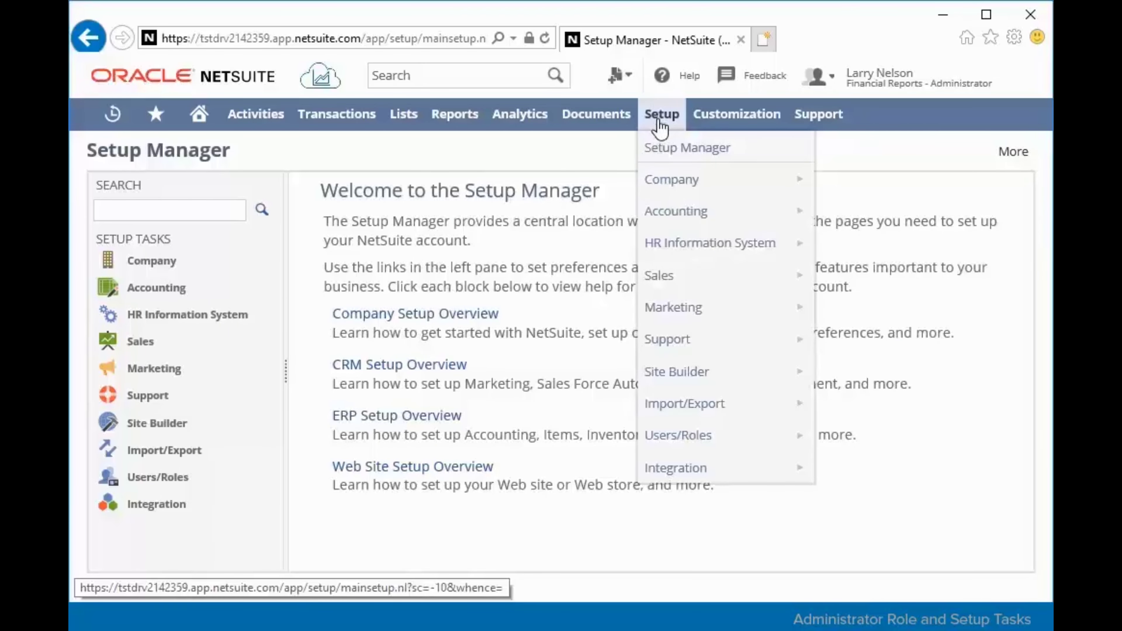
pyautogui.moveTo(671, 192)
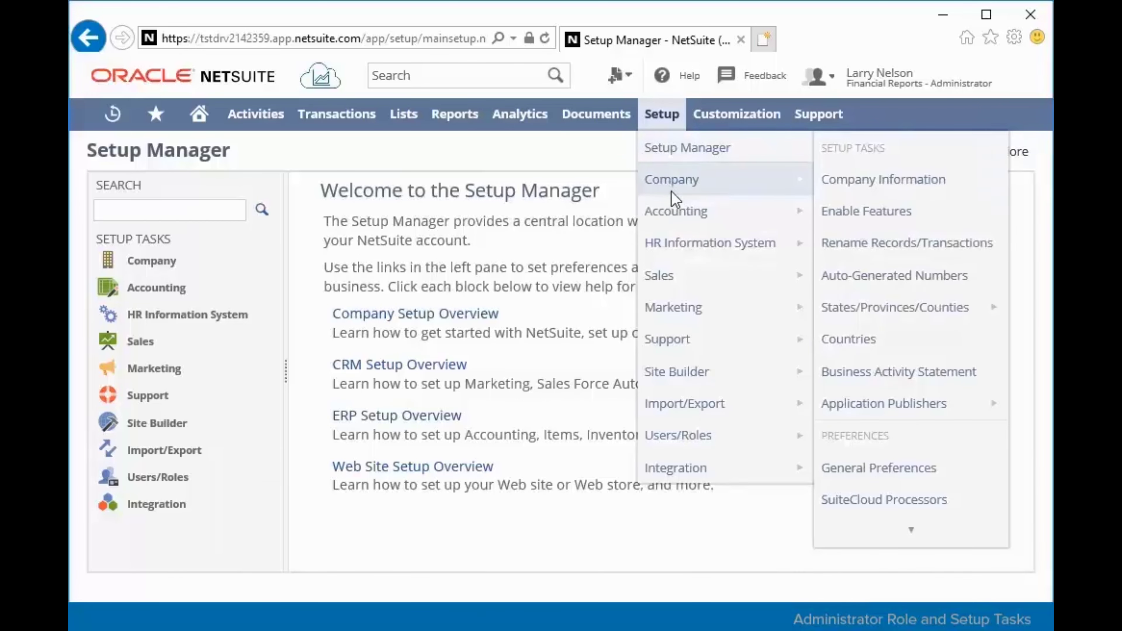
pyautogui.scroll(-2, 906, 272)
pyautogui.moveTo(900, 283)
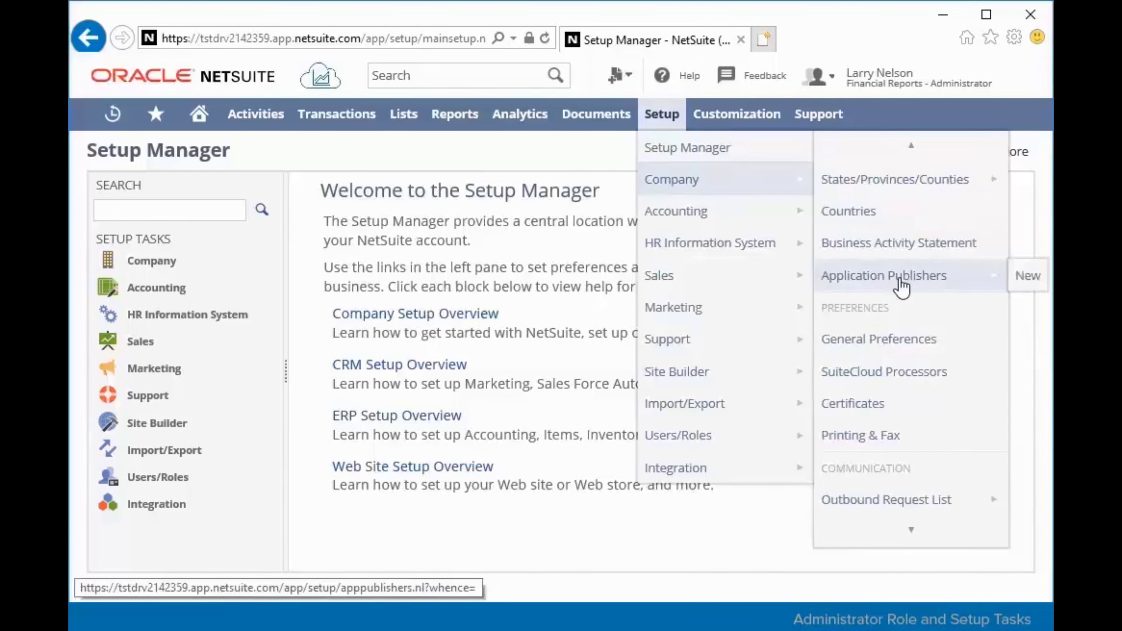
pyautogui.scroll(-2, 895, 301)
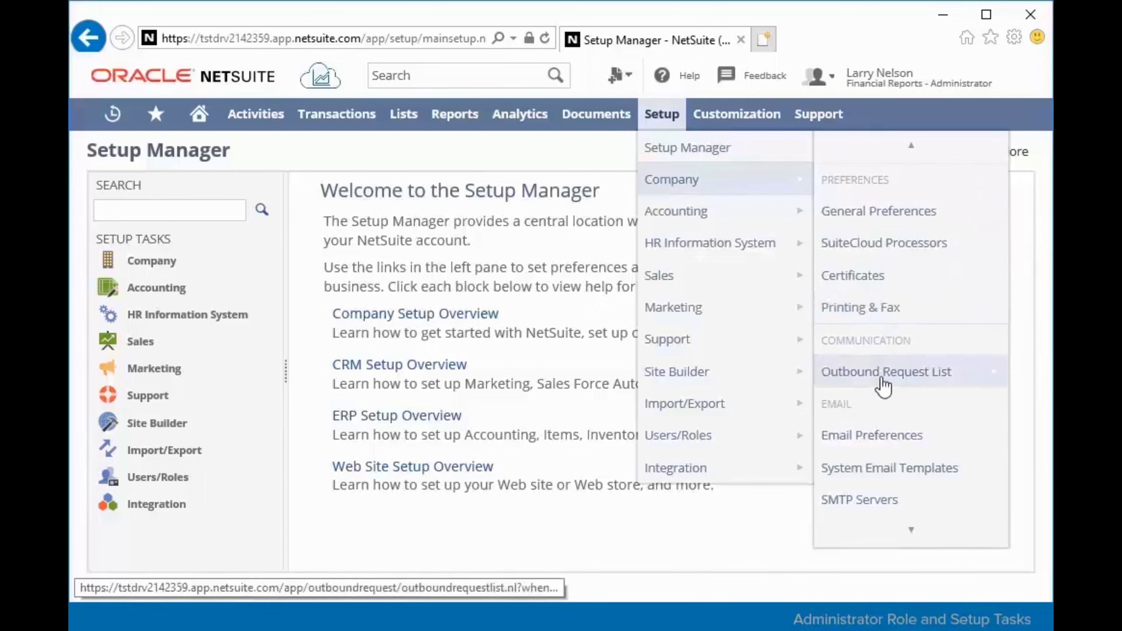
pyautogui.click(874, 438)
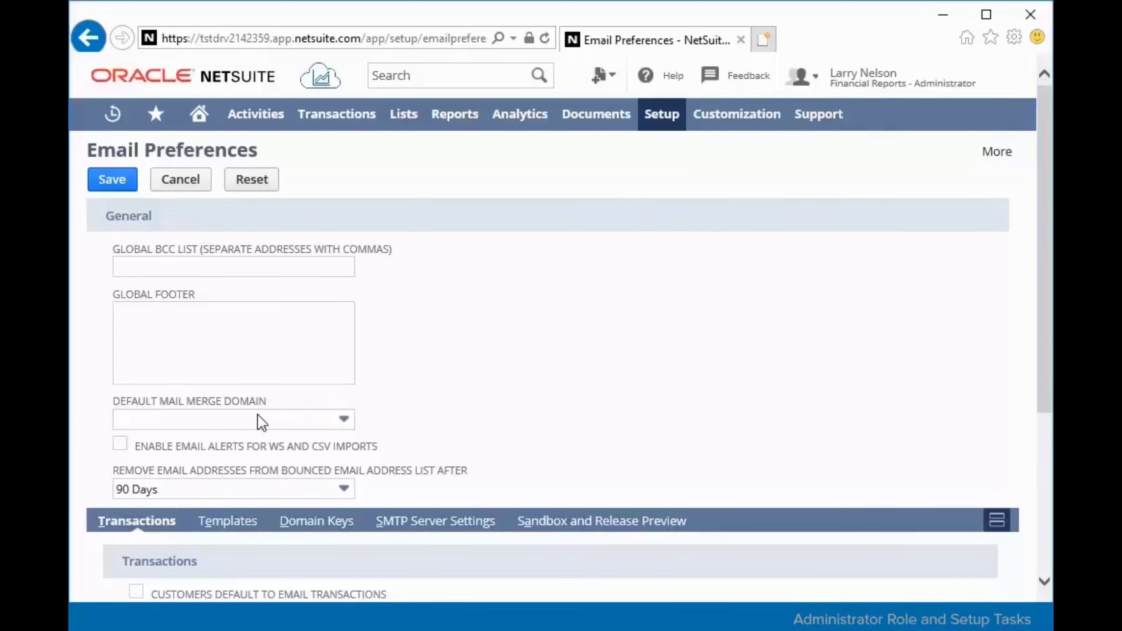
pyautogui.scroll(-3, 161, 533)
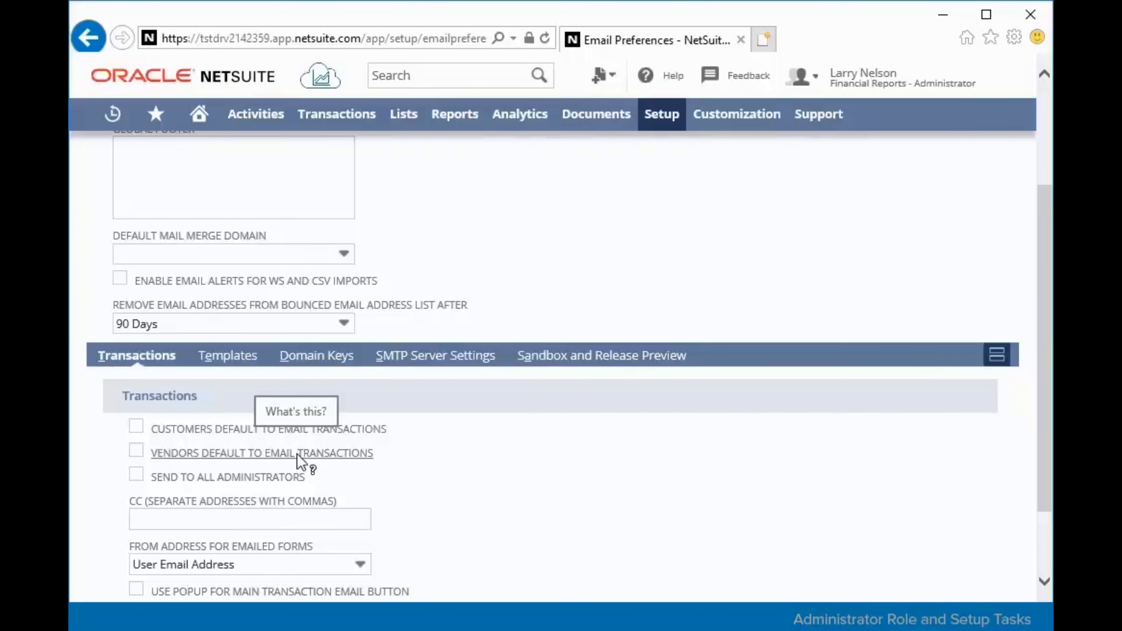
pyautogui.scroll(-3, 297, 460)
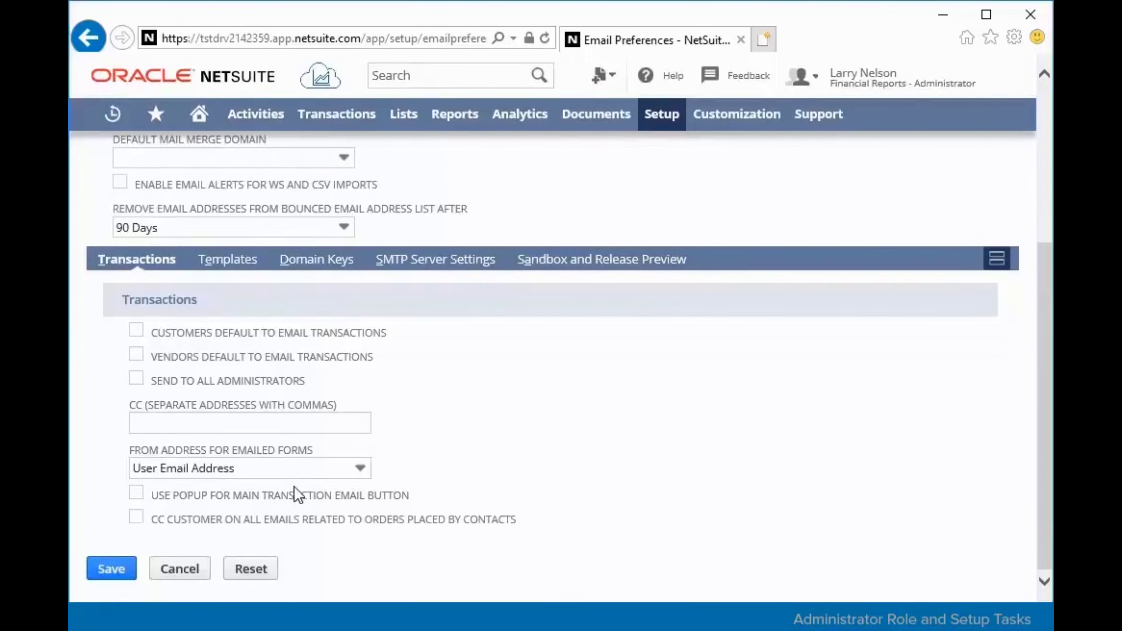
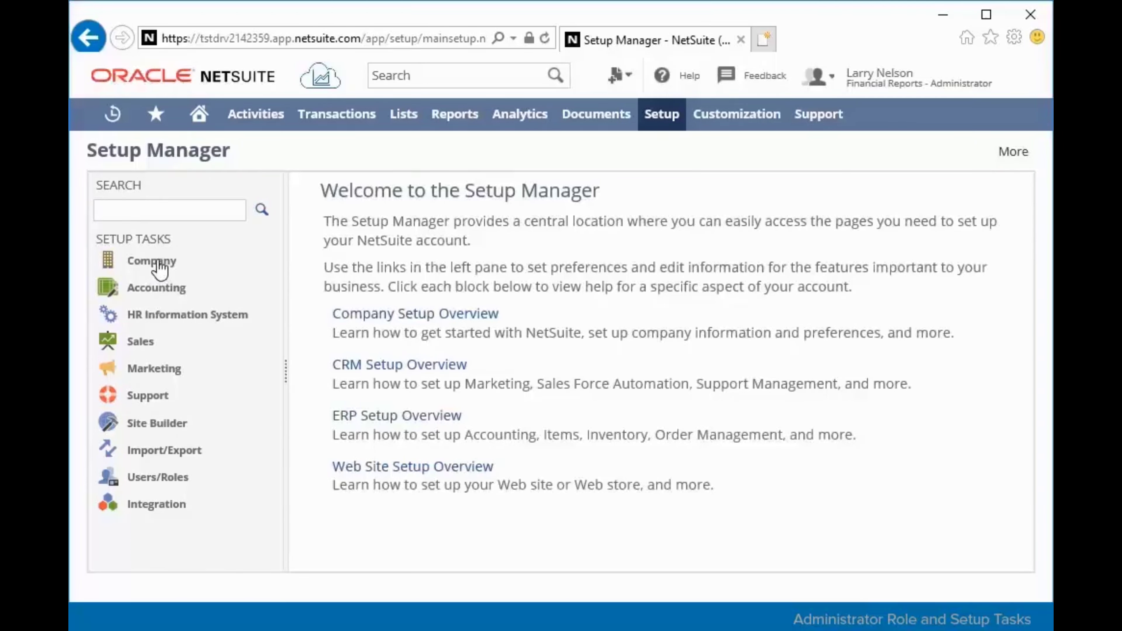
# Look through the Company setup tasks in Setup Manager, from the preferences and email entries to the Company Management entries.
pyautogui.click(158, 269)
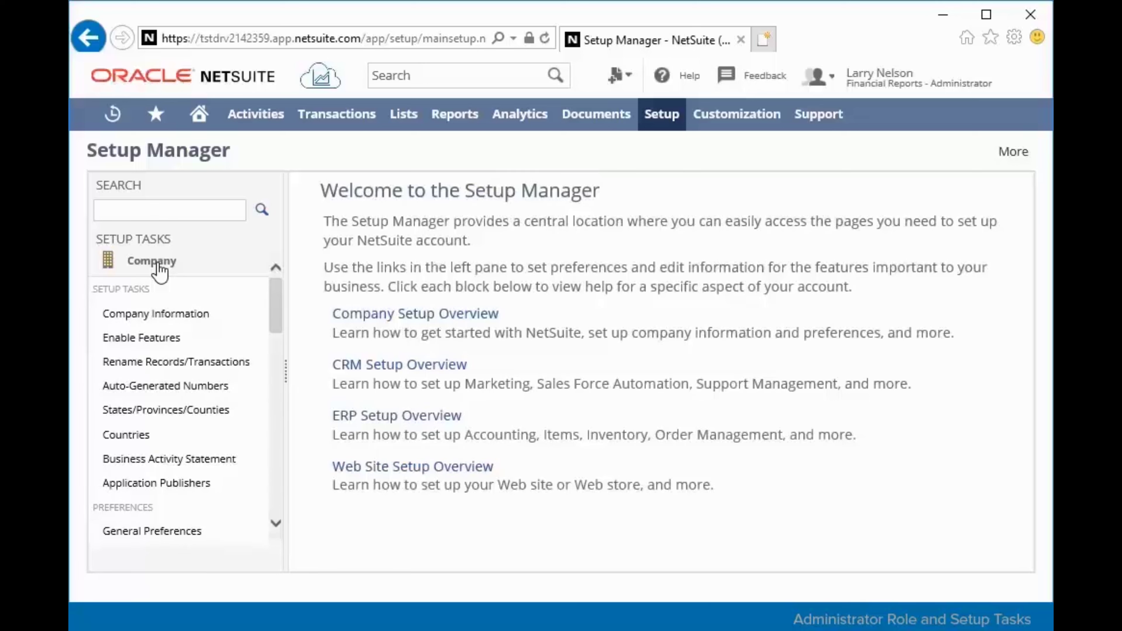
pyautogui.scroll(-5, 155, 288)
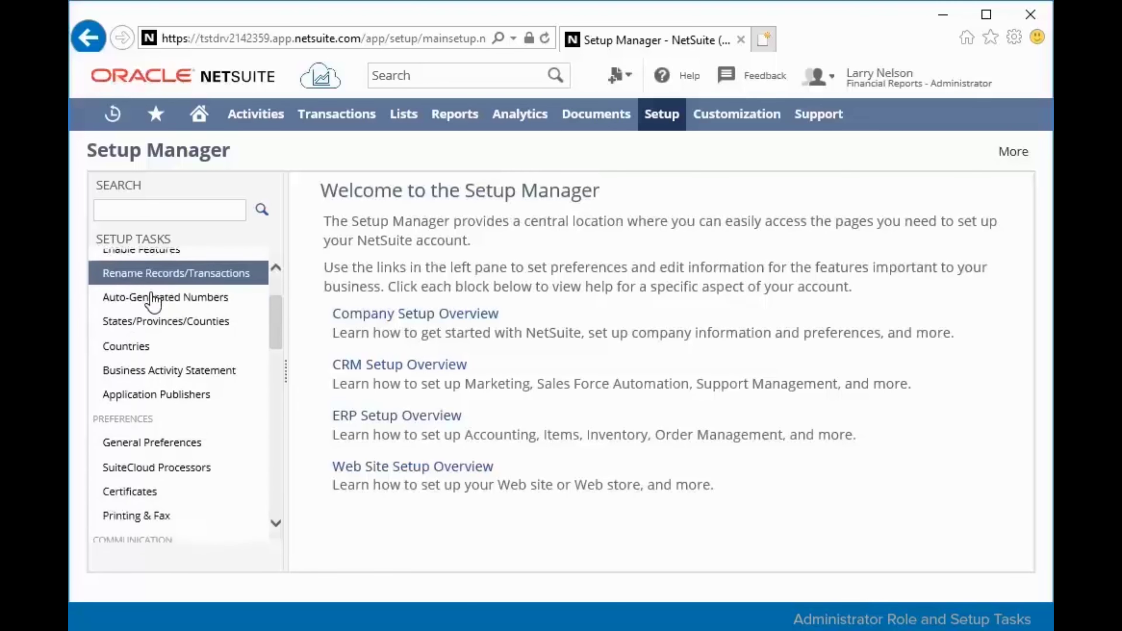
pyautogui.scroll(-3, 153, 300)
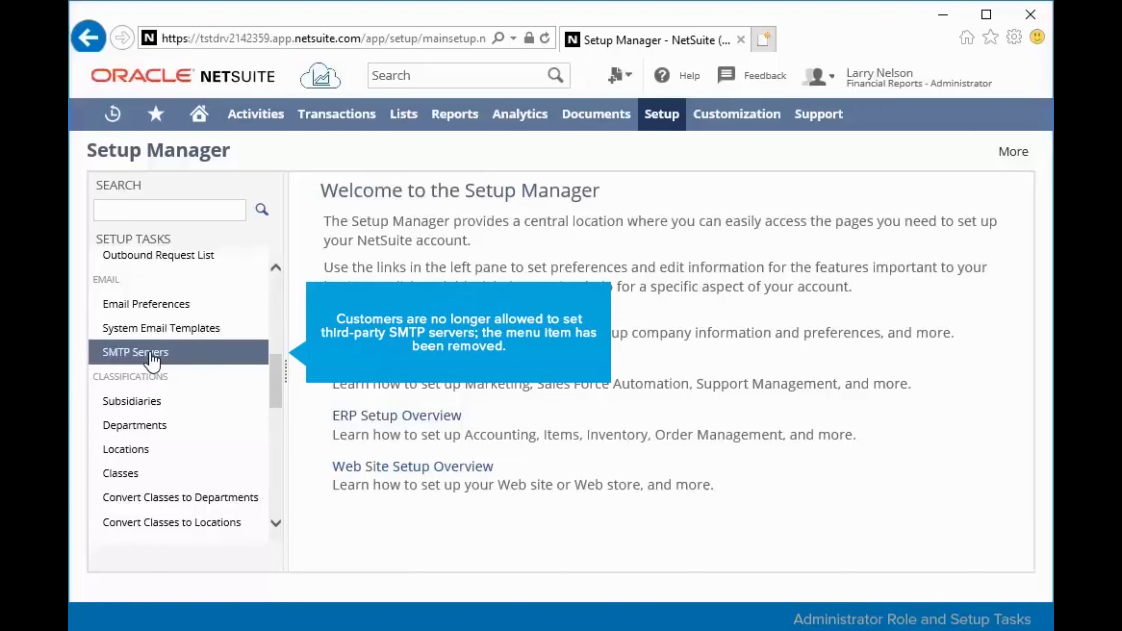
pyautogui.scroll(-5, 151, 356)
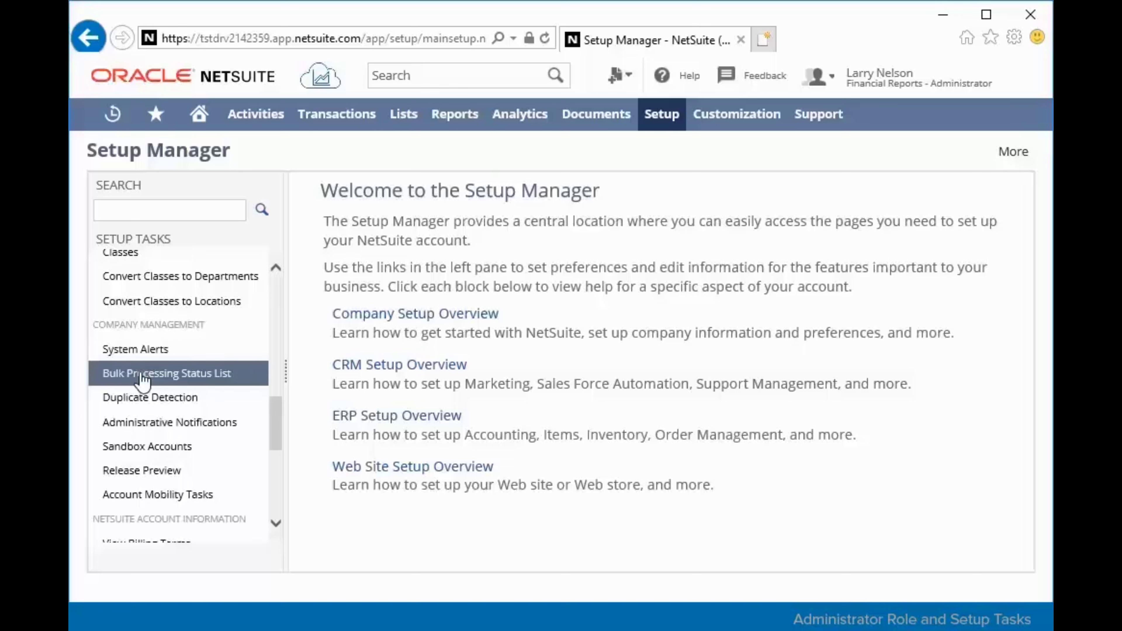
# Open the Bulk Processing Status List from the Company setup tasks to view the submitted processes.
pyautogui.moveTo(672, 121)
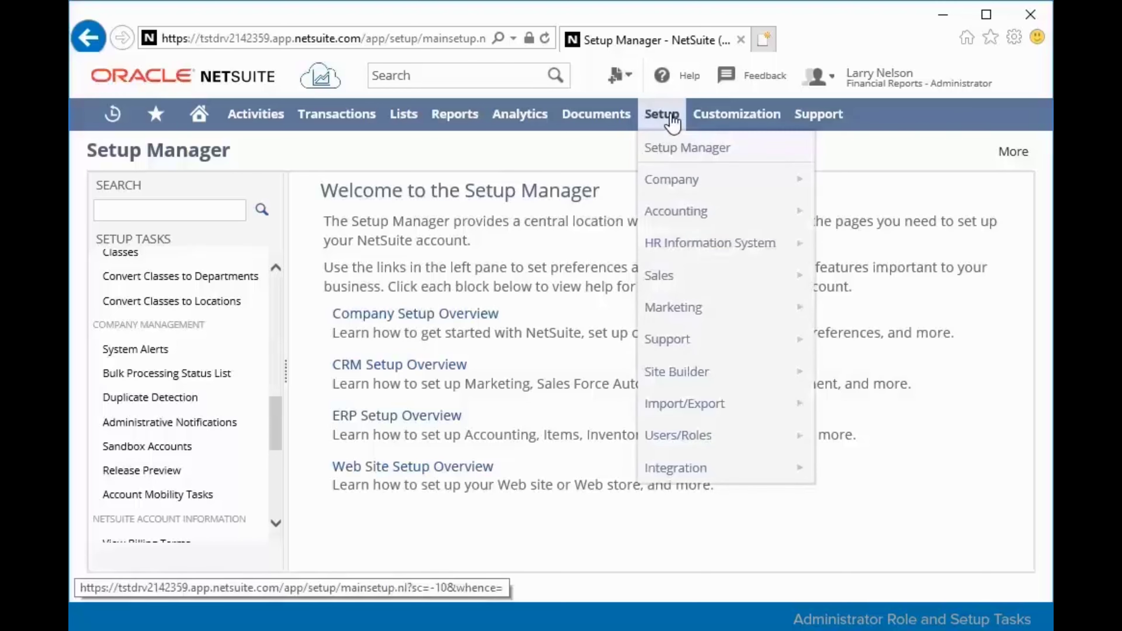
pyautogui.moveTo(675, 182)
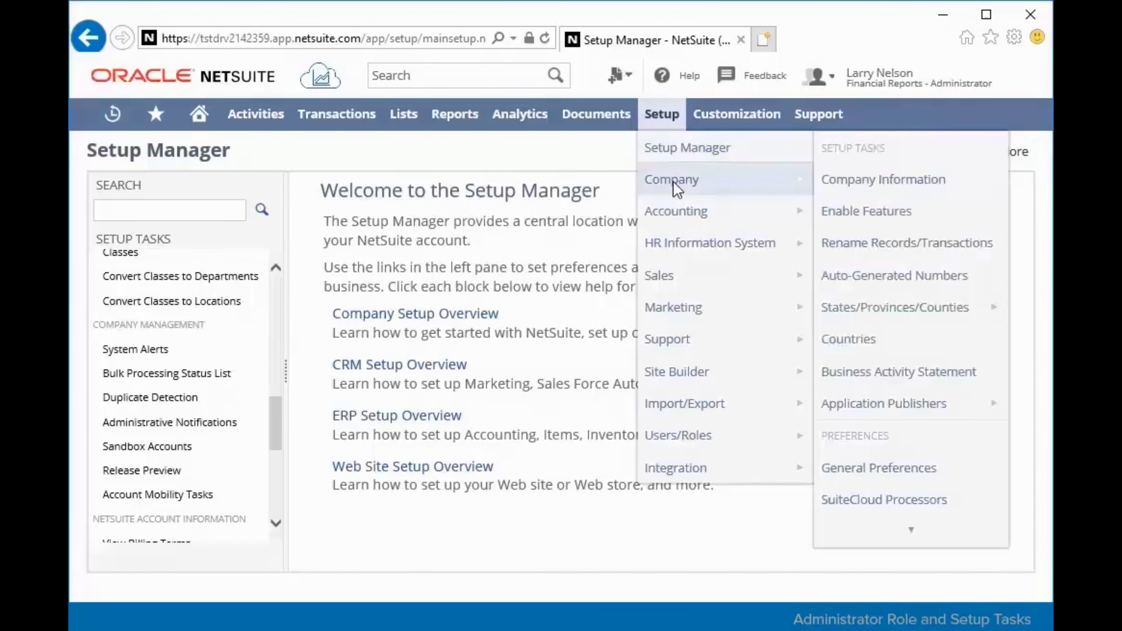
pyautogui.scroll(-5, 879, 247)
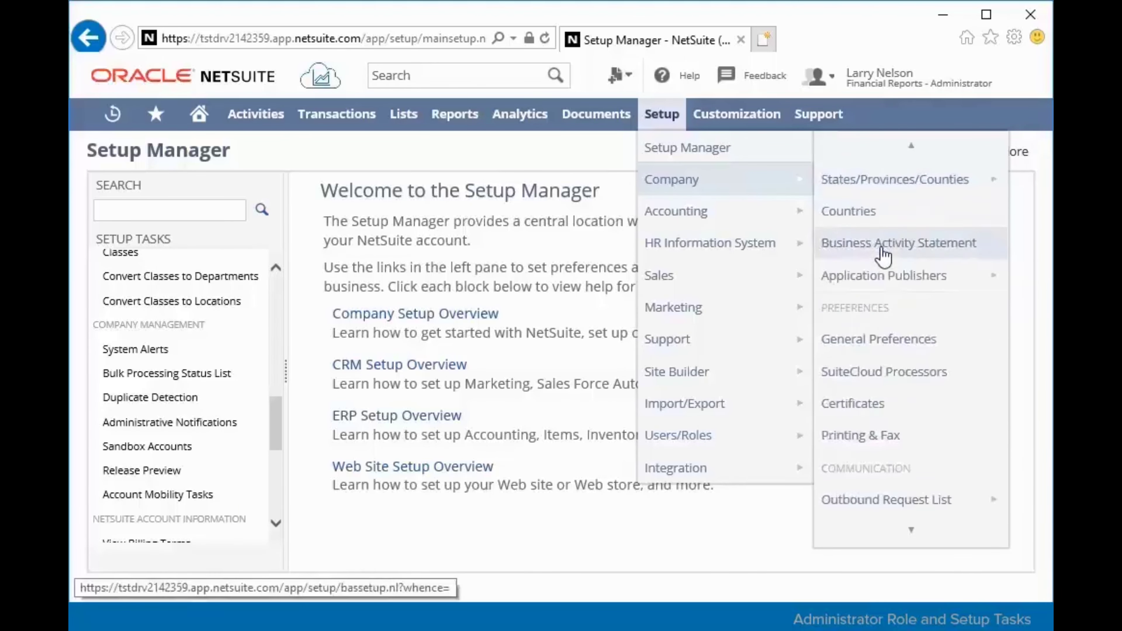
pyautogui.scroll(-4, 881, 256)
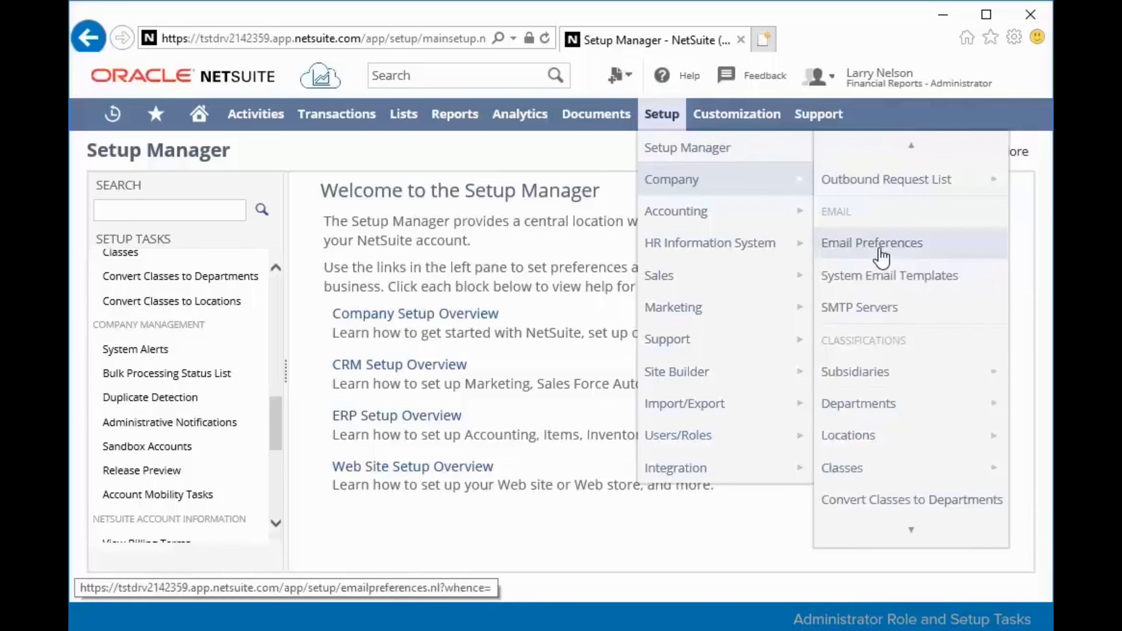
pyautogui.scroll(-2, 881, 257)
pyautogui.scroll(-1, 880, 257)
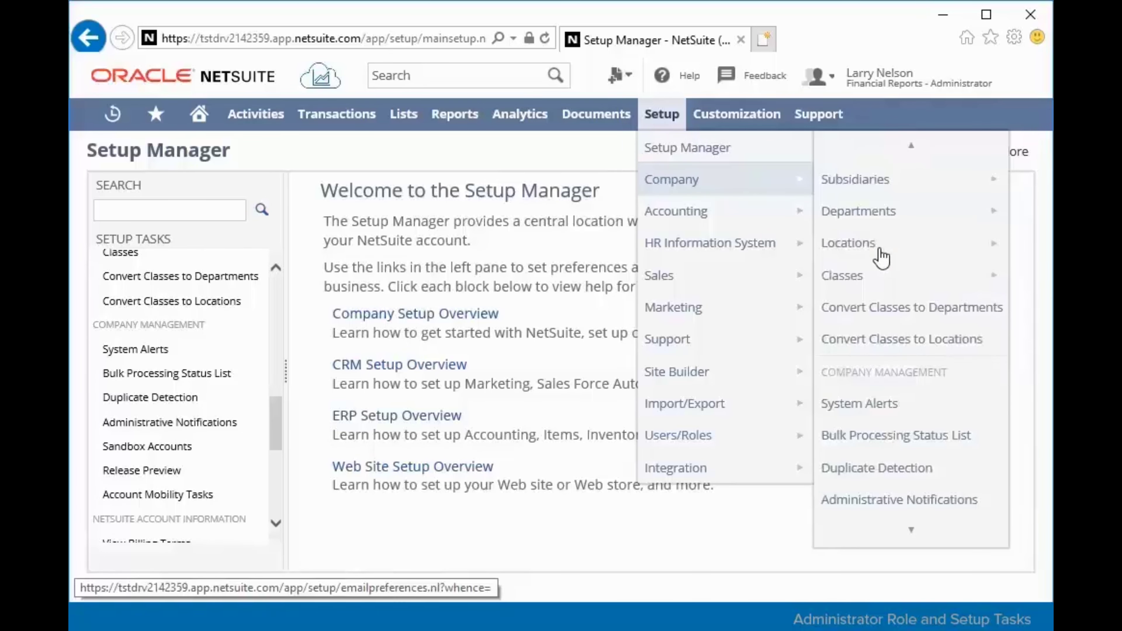
pyautogui.click(882, 438)
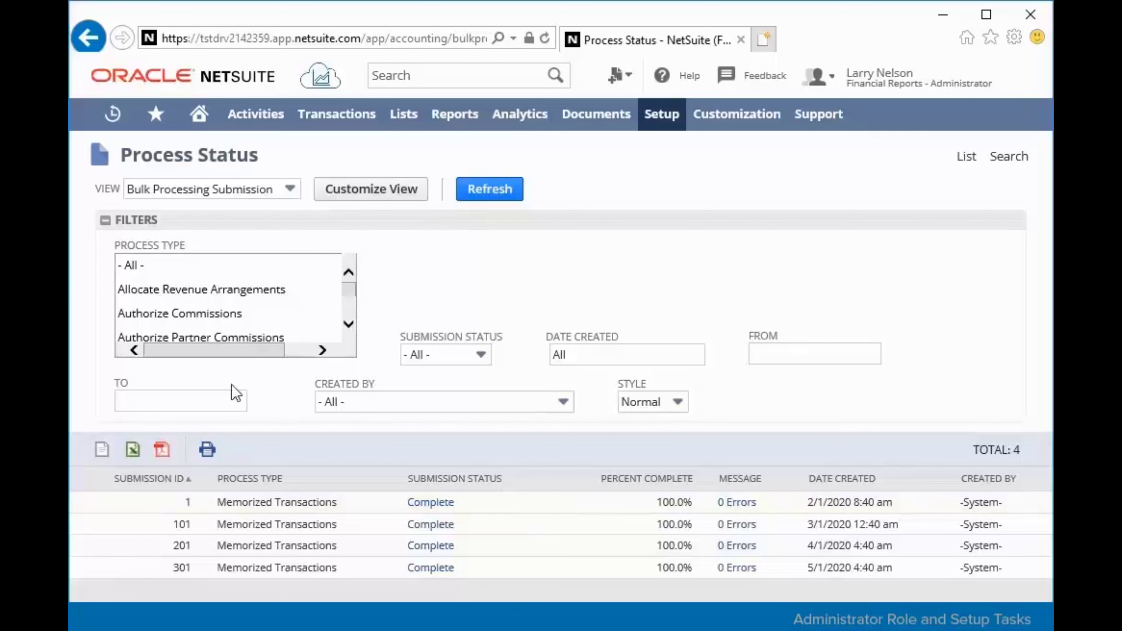
# Review the result columns in the Bulk Processing Submission view customization, leave it without saving, and check the list's Style options.
pyautogui.click(363, 193)
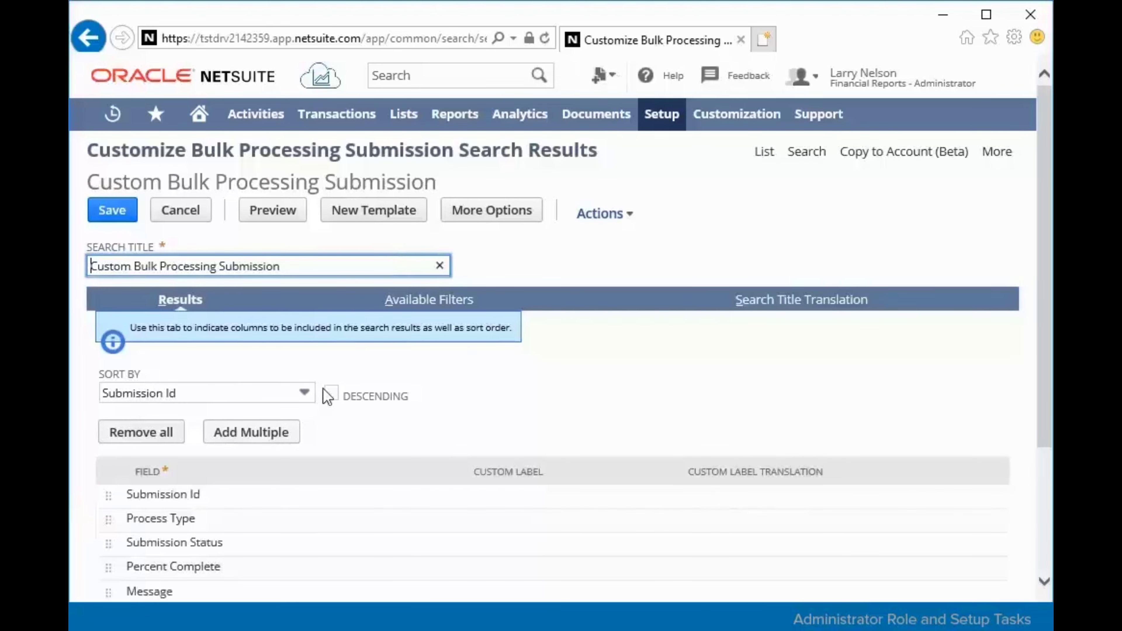
pyautogui.scroll(-3, 329, 406)
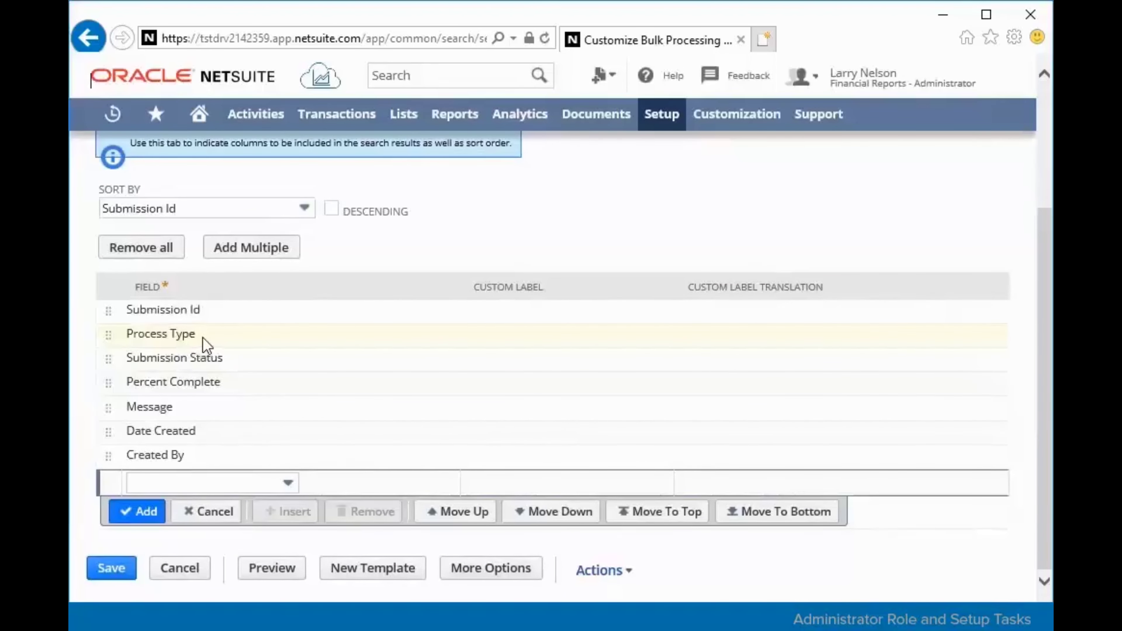
pyautogui.tripleClick(192, 335)
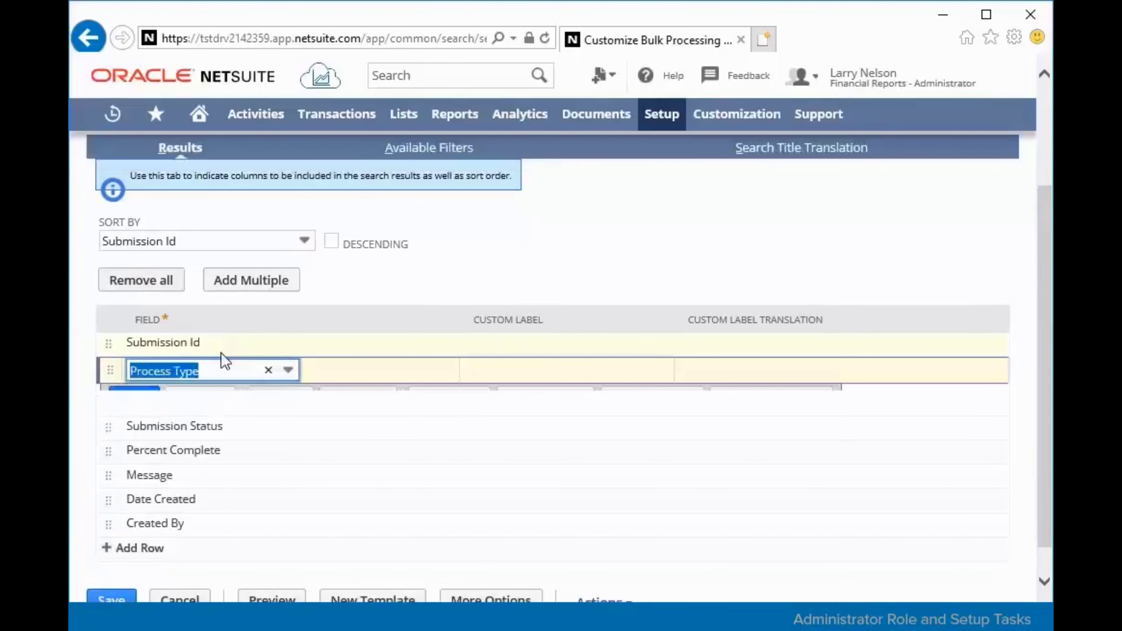
pyautogui.tripleClick(194, 430)
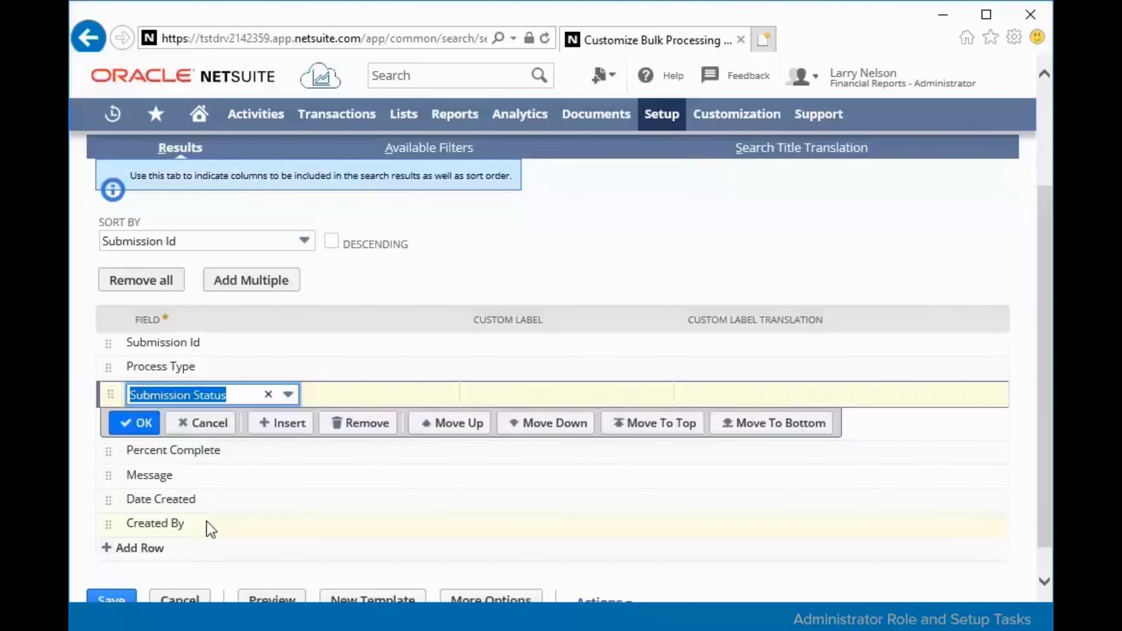
pyautogui.doubleClick(160, 500)
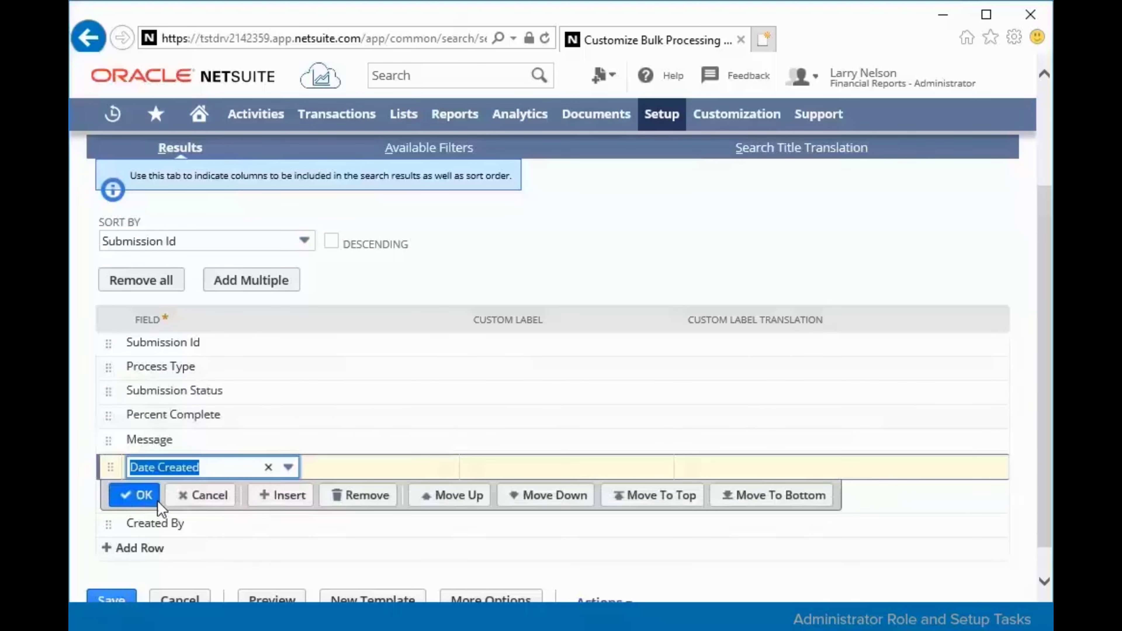
pyautogui.scroll(3, 204, 452)
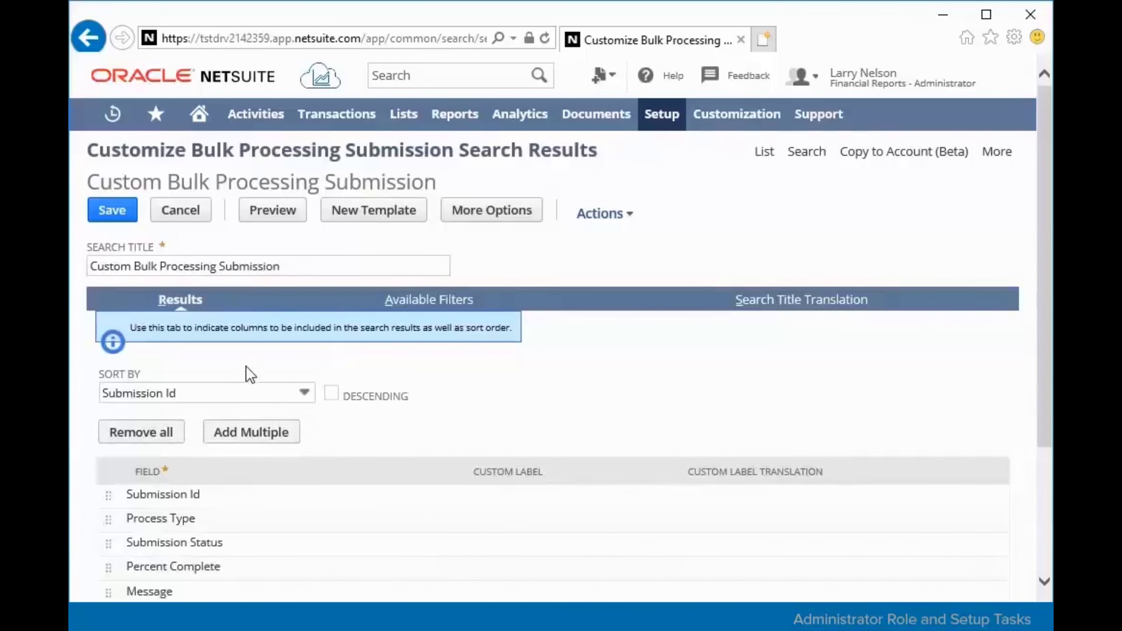
pyautogui.click(180, 211)
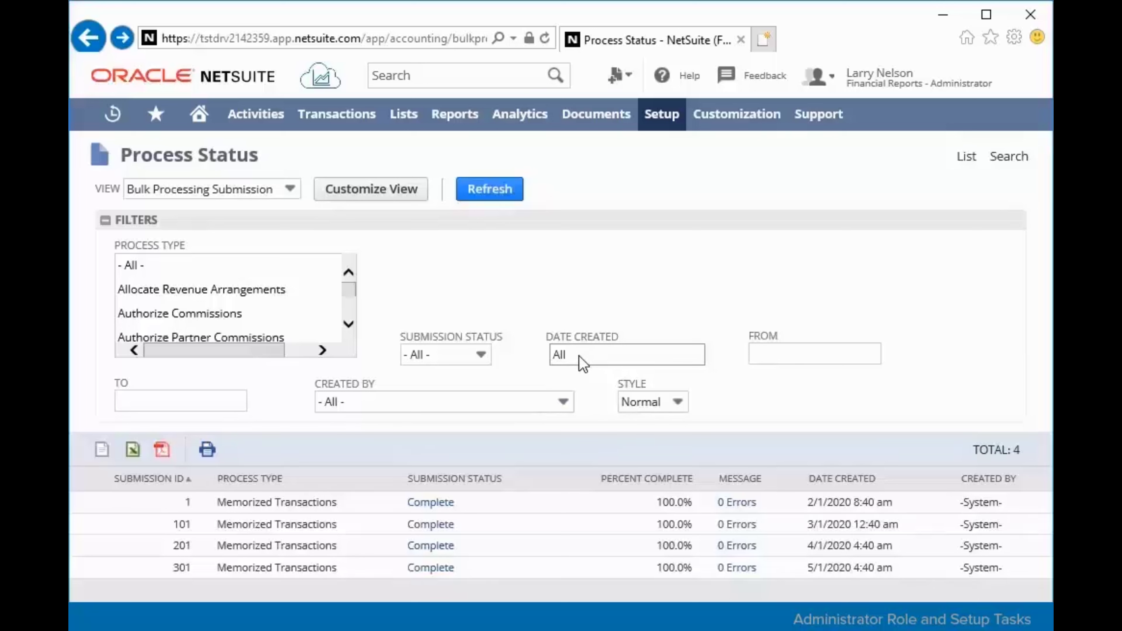
pyautogui.click(678, 402)
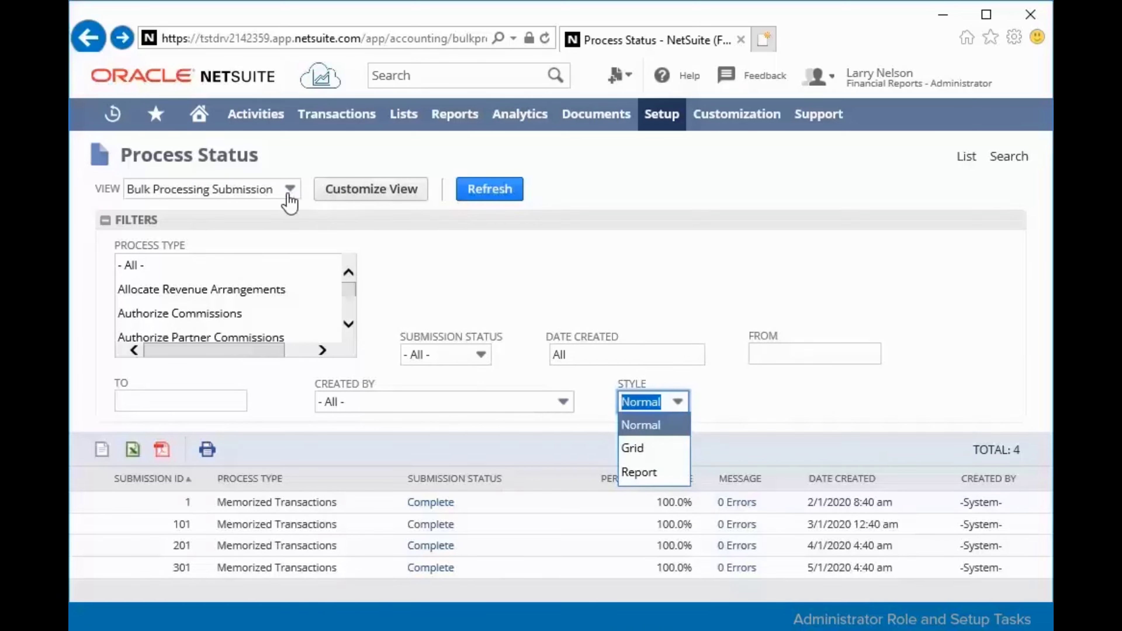
# Return to Setup Manager and look through the Company tasks down to the Company Management and NetSuite Account Information entries.
pyautogui.moveTo(664, 118)
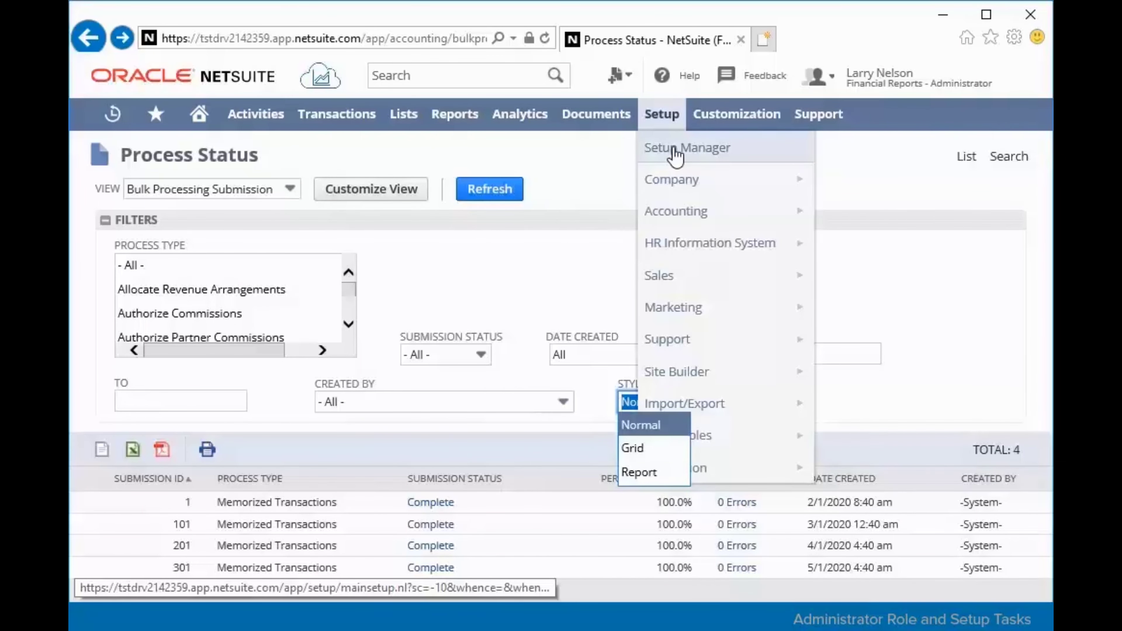
pyautogui.click(675, 154)
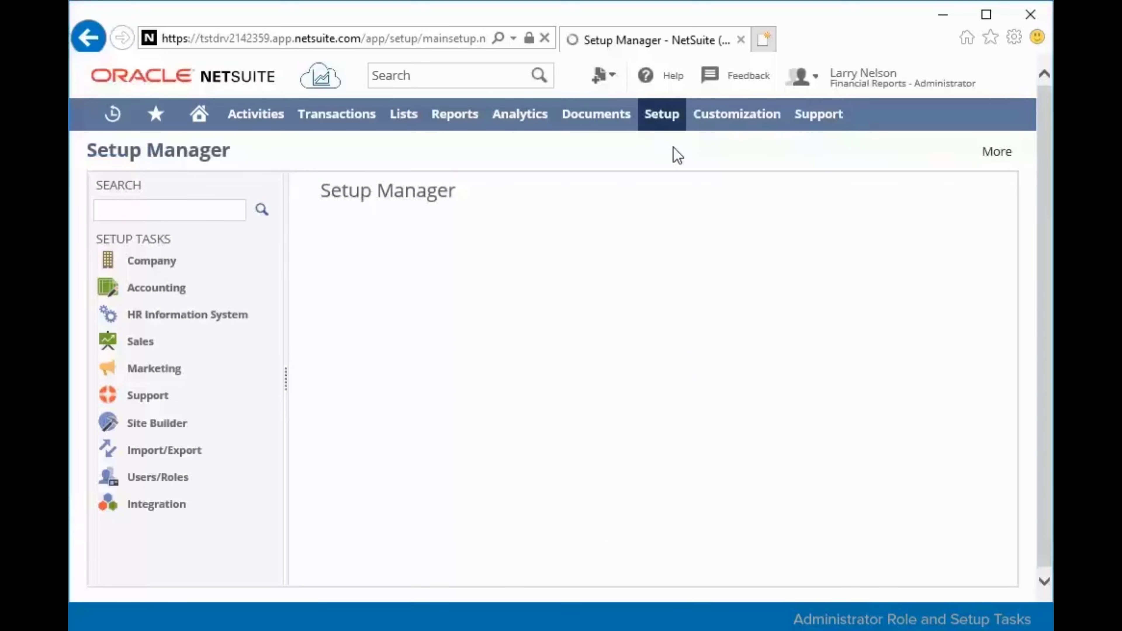
pyautogui.click(174, 261)
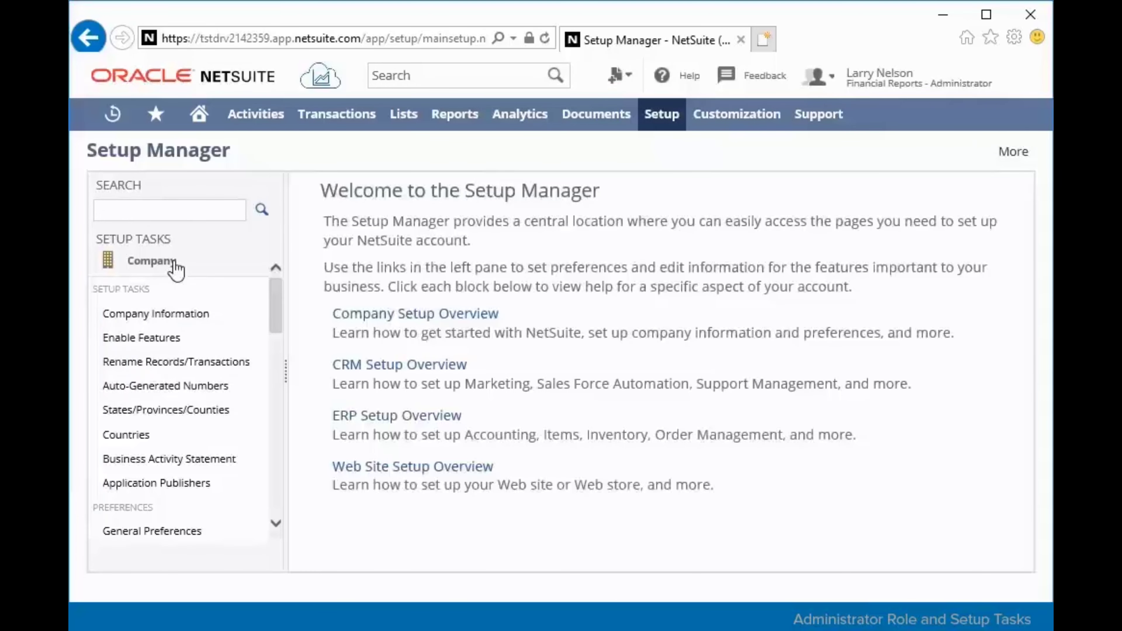
pyautogui.scroll(-9, 214, 361)
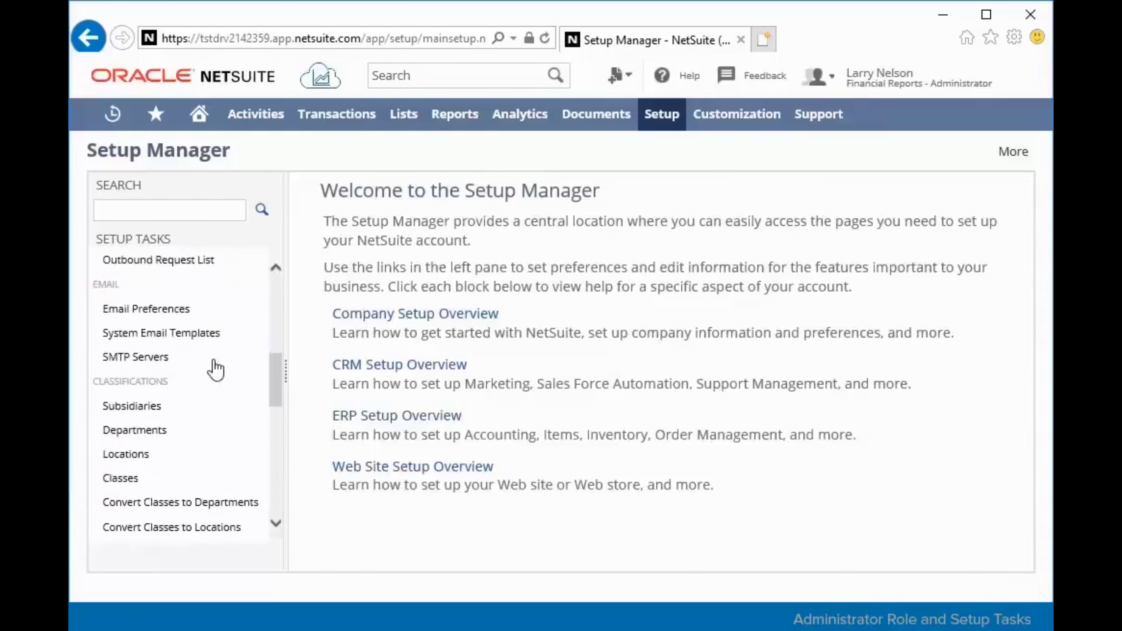
pyautogui.scroll(-7, 215, 365)
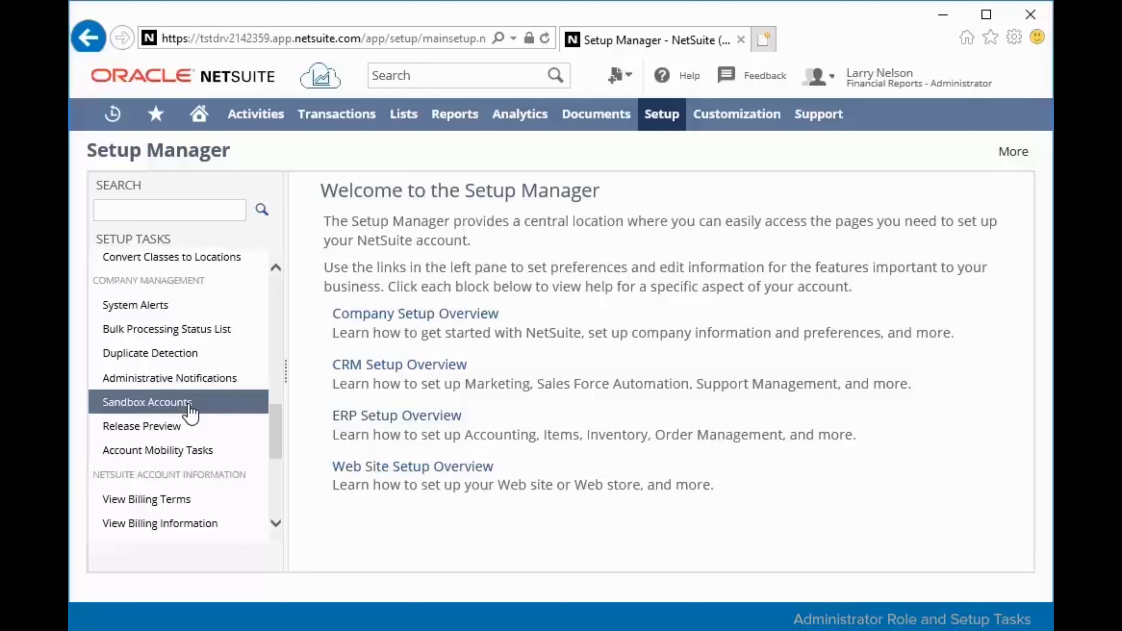
pyautogui.scroll(-1, 190, 411)
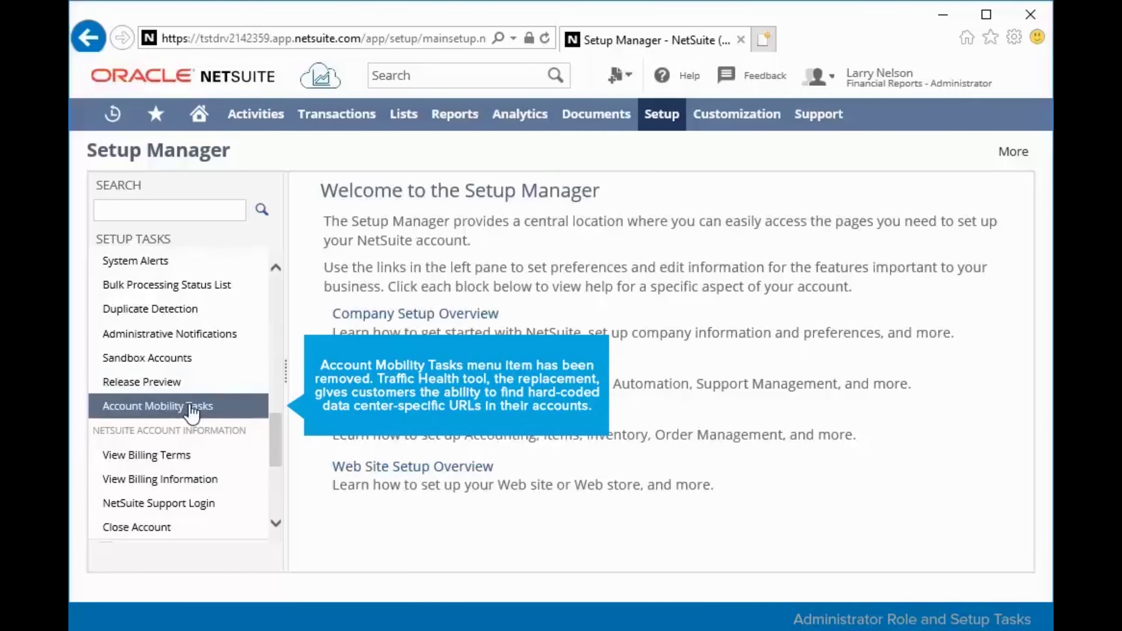
pyautogui.scroll(-2, 192, 411)
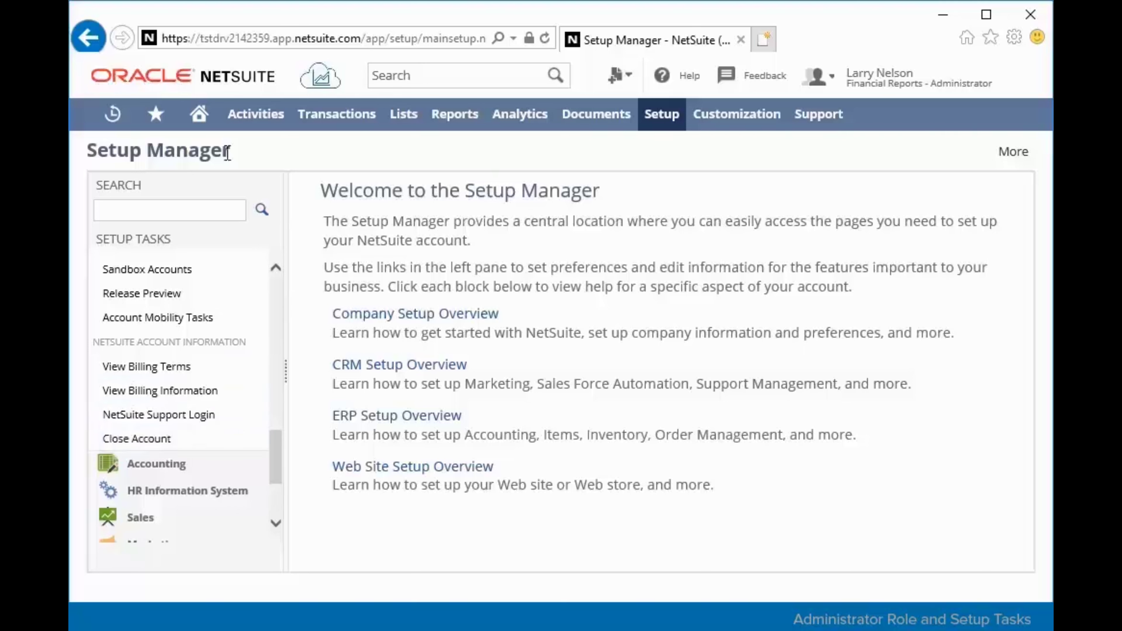
# View the Setup Manager page's source code and highlight the EMAIL entry in the comment with the company ID.
pyautogui.rightClick(200, 119)
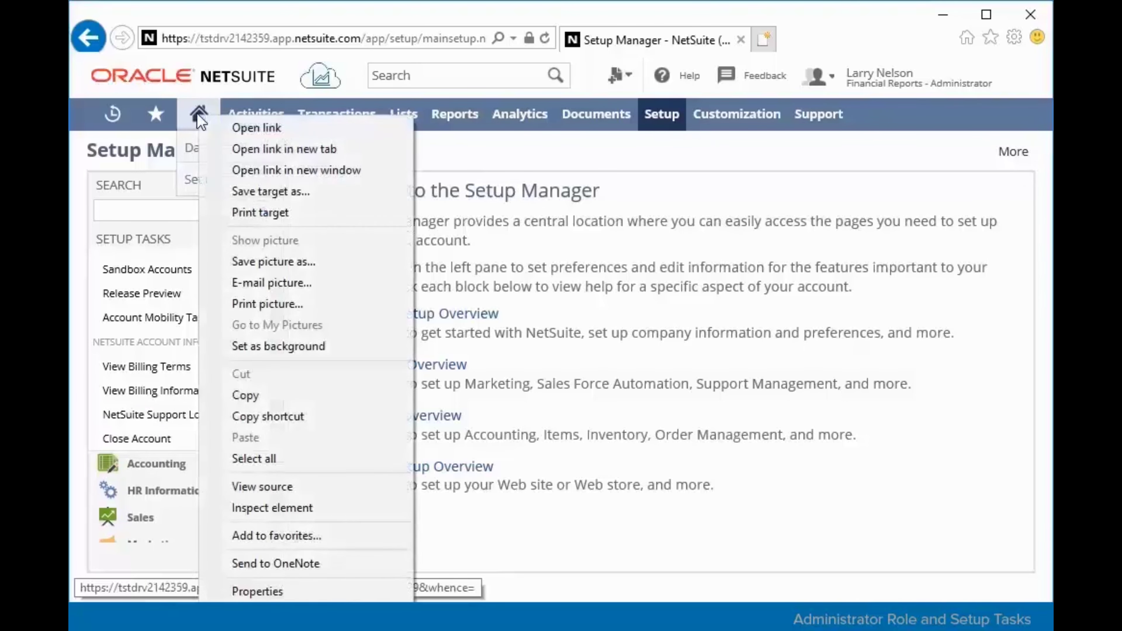
pyautogui.click(251, 486)
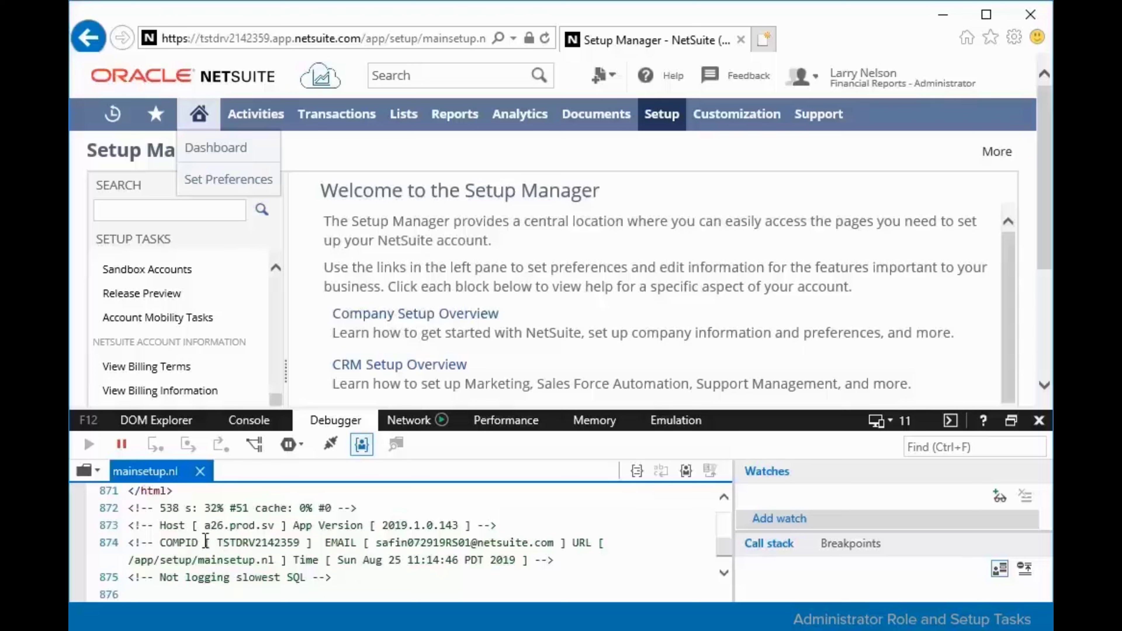
pyautogui.moveTo(179, 542); pyautogui.dragTo(554, 547)
pyautogui.click(296, 542)
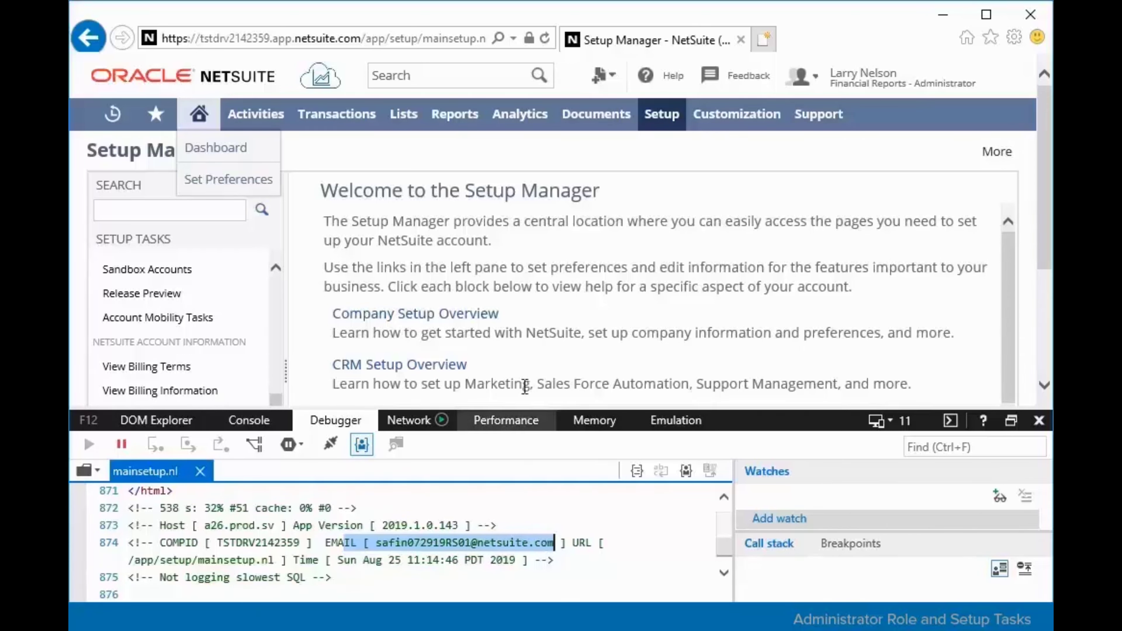
# Open the File Cabinet from the document files and close the browser's developer tools.
pyautogui.moveTo(599, 126)
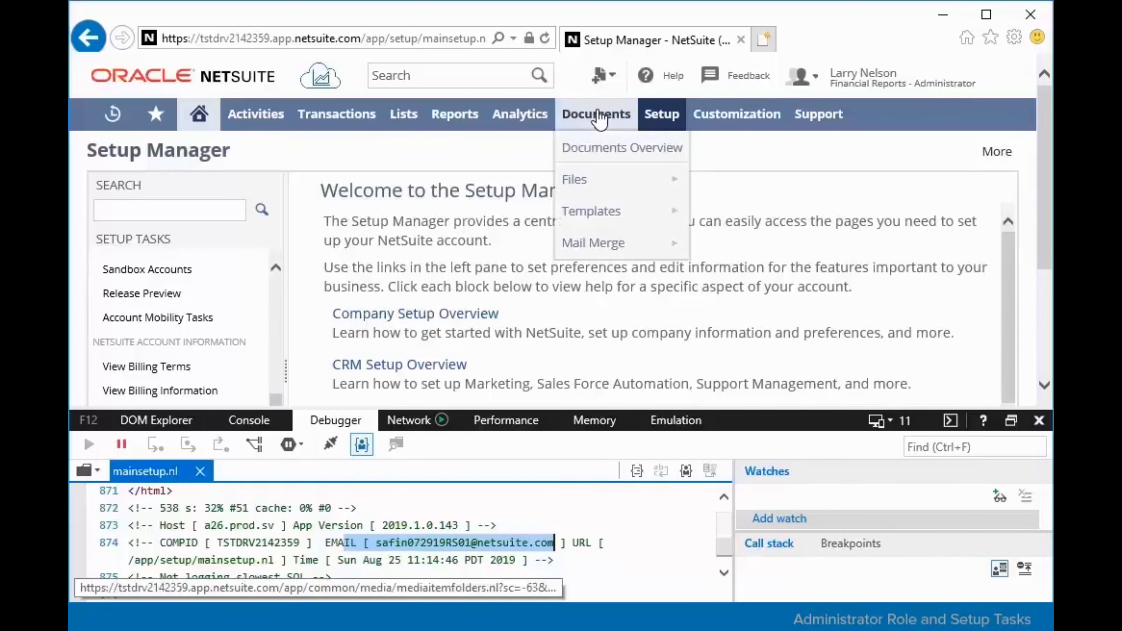
pyautogui.moveTo(606, 185)
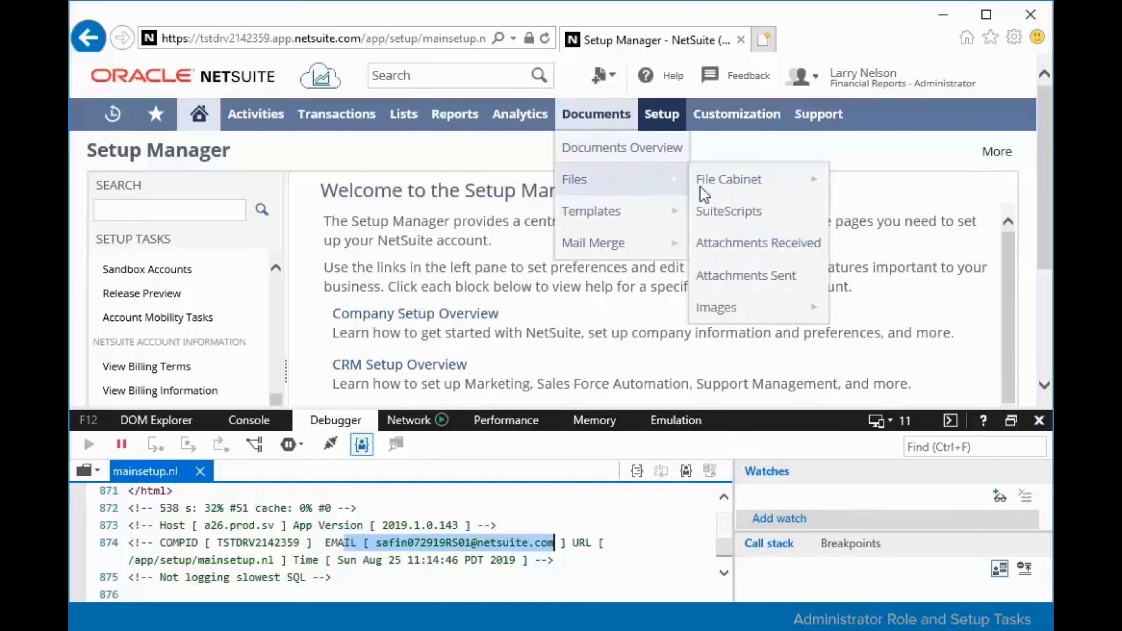
pyautogui.click(755, 188)
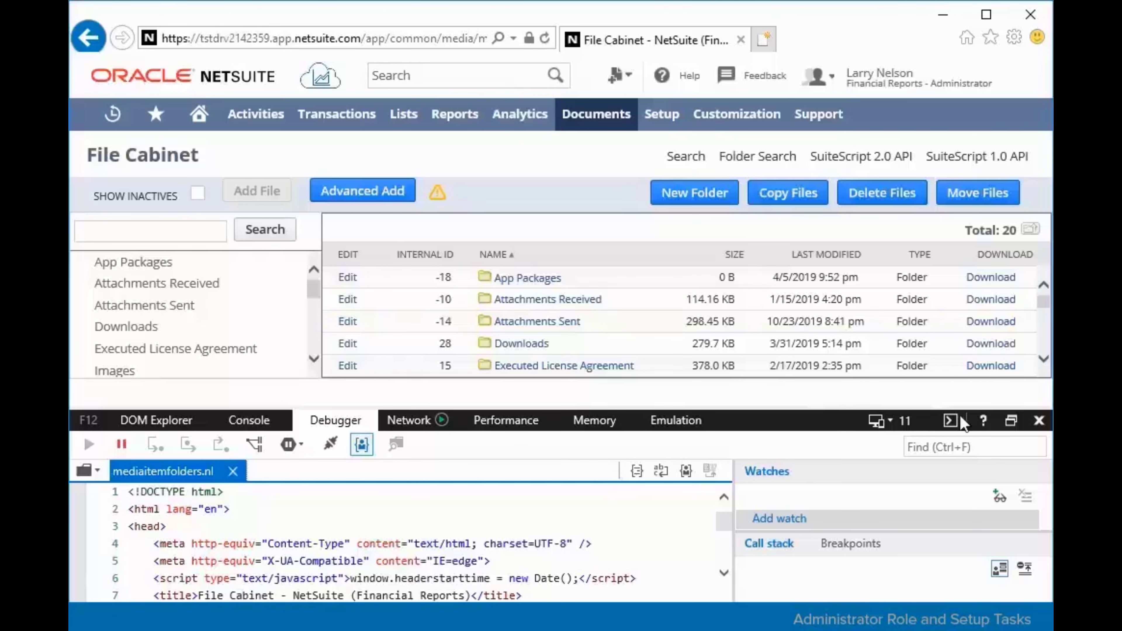
pyautogui.click(1039, 421)
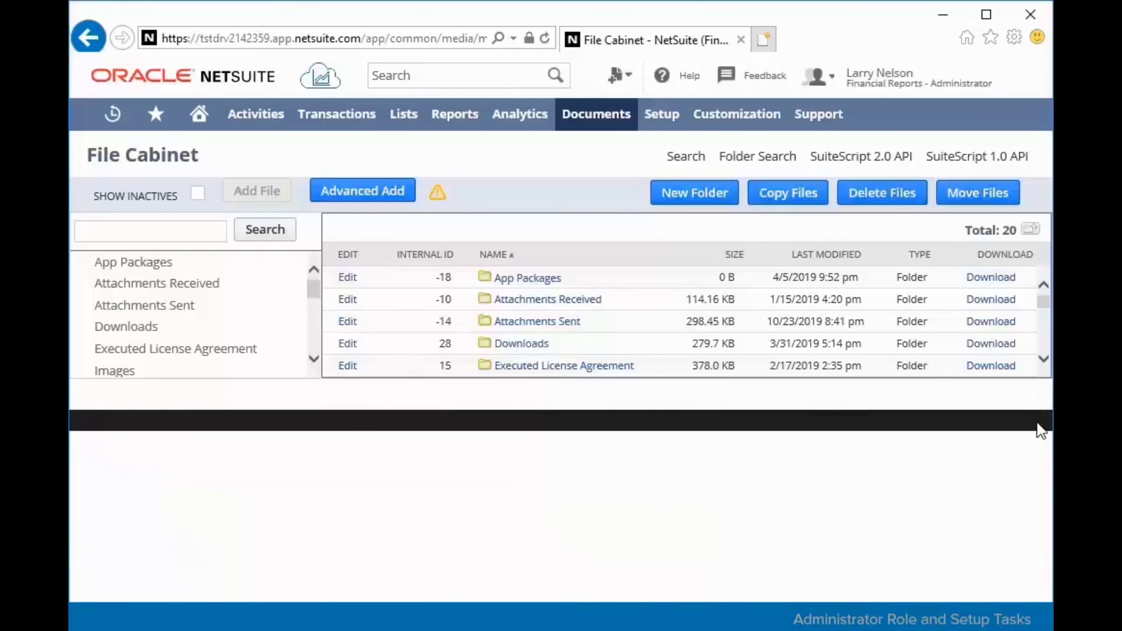